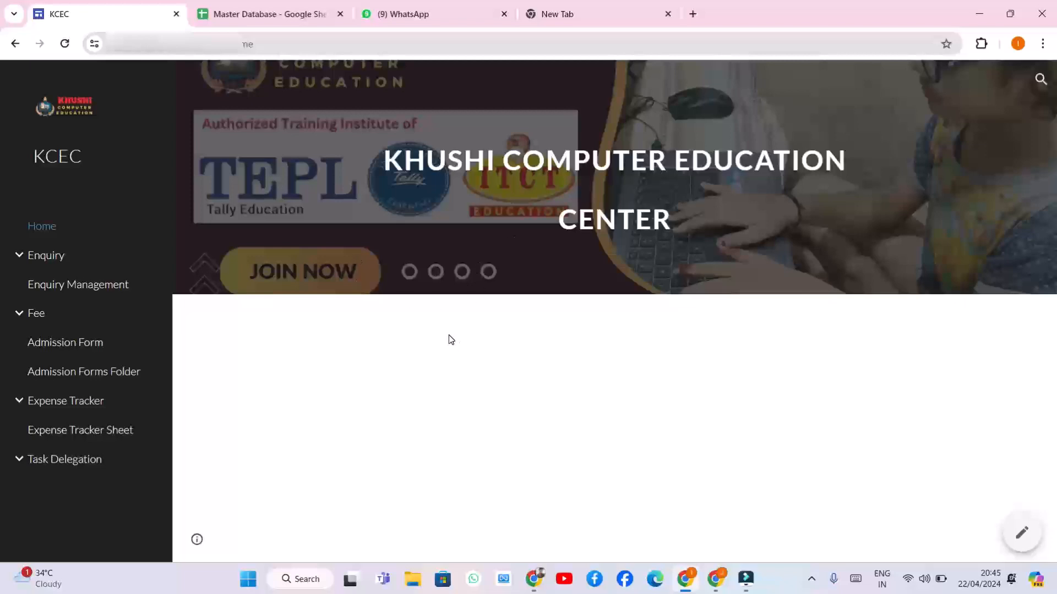
Go to the KCEC site's Fee > Dashboard page and open its Master Database spreadsheet in a new tab
left_click(23, 313)
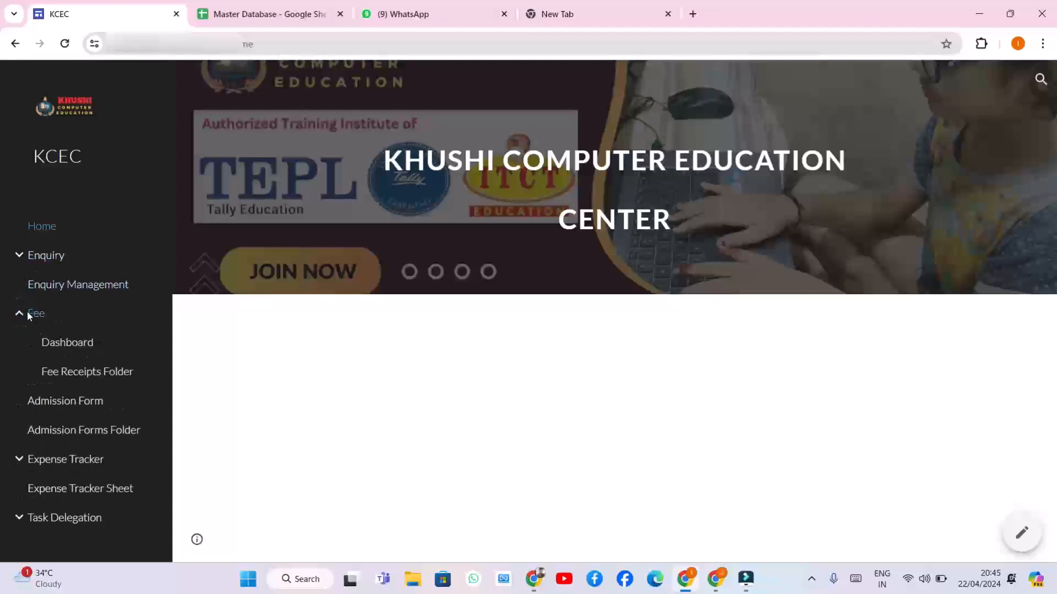
left_click(59, 343)
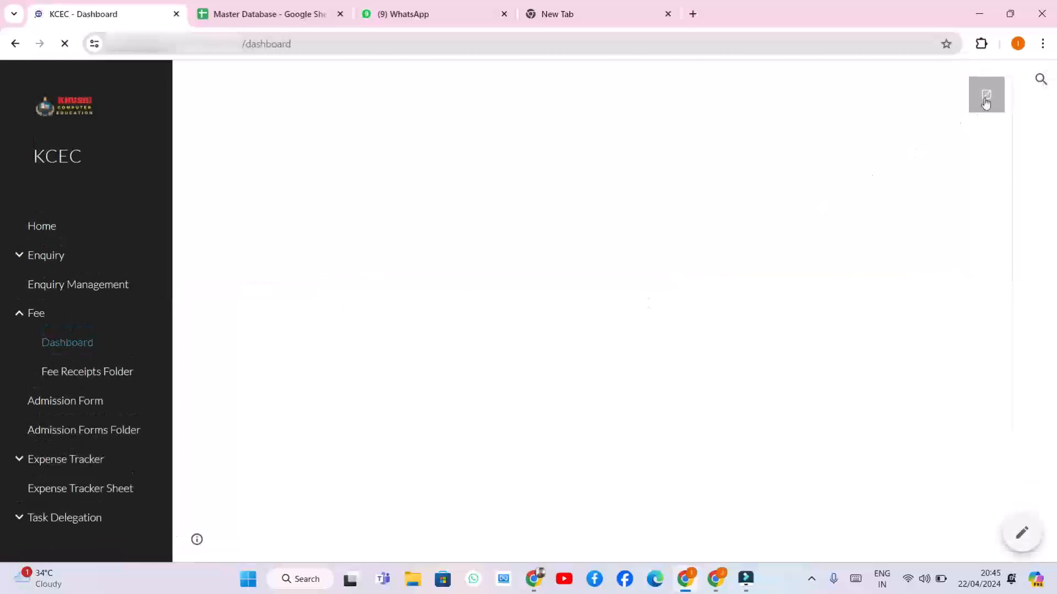
left_click(985, 103)
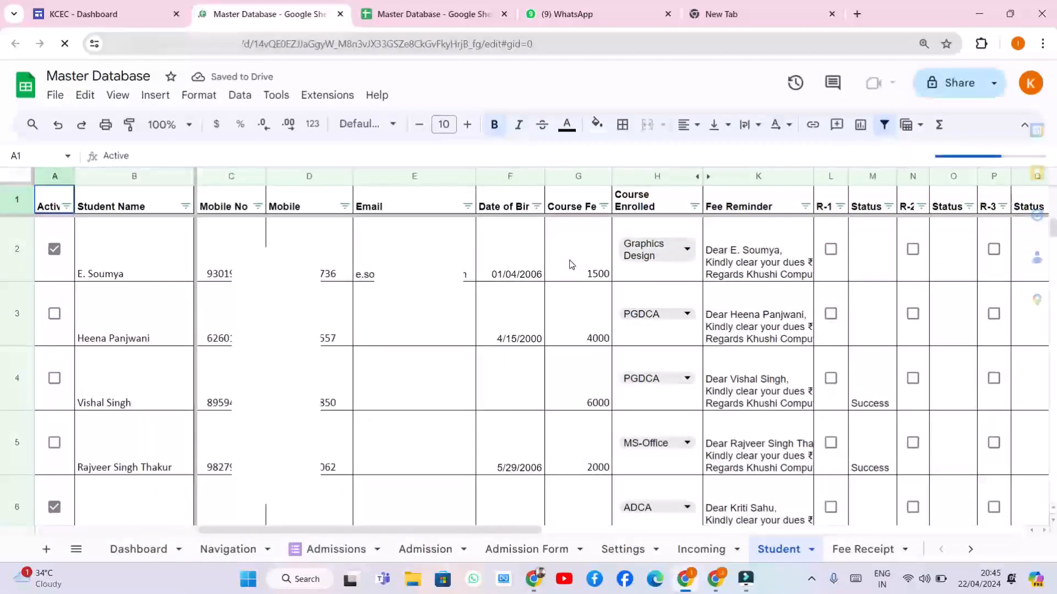
Review the Dashboard sheet: 141 enrolled, 45 active, ₹155,500.00 due fees and the course chart
left_click(140, 557)
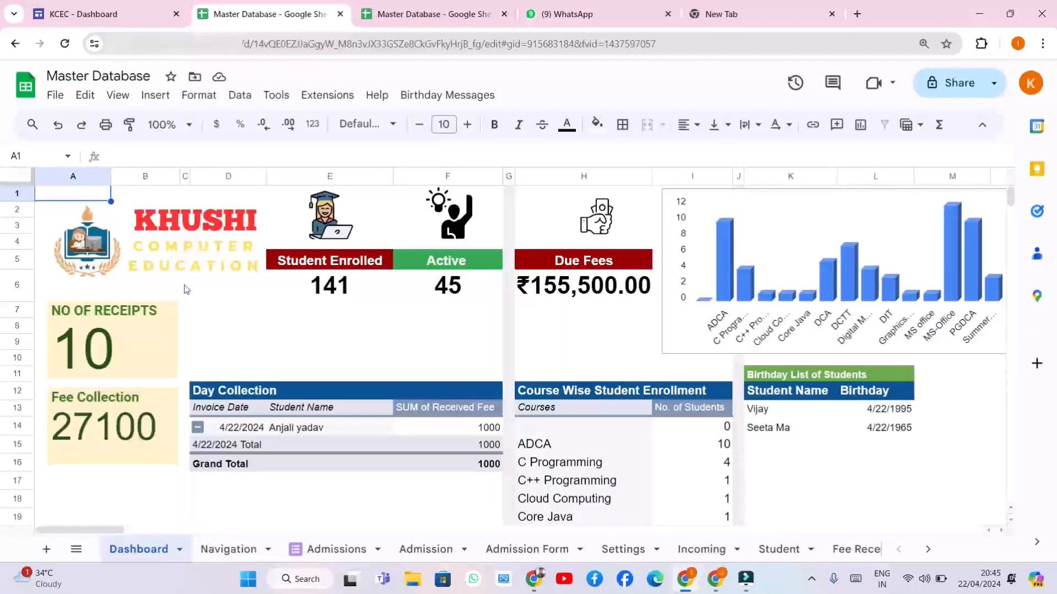
scroll(323, 421, "down", 1)
scroll(325, 425, "up", 2)
scroll(222, 460, "down", 1)
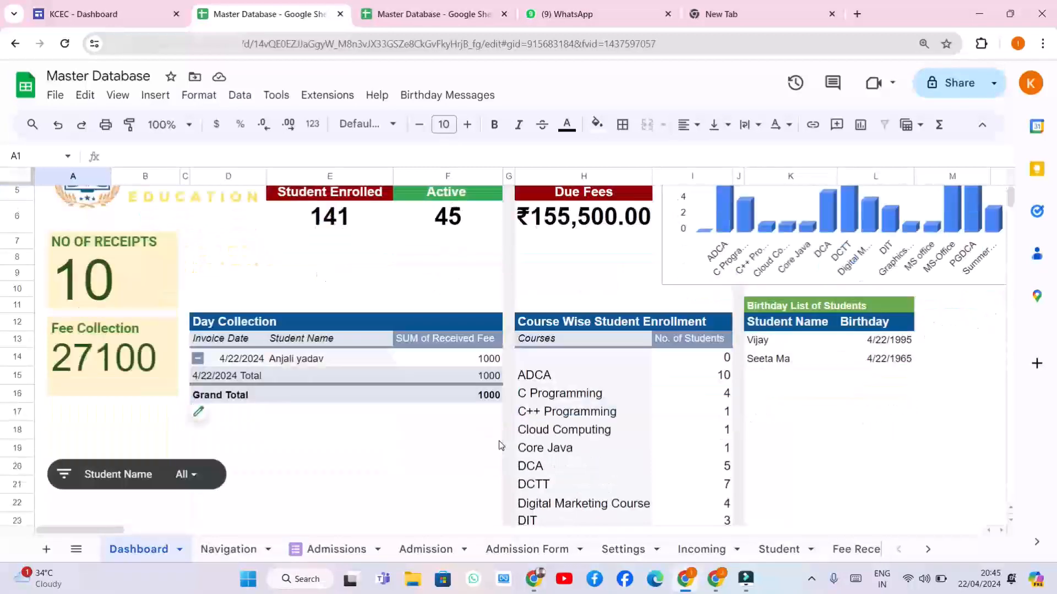
scroll(501, 445, "up", 2)
scroll(603, 399, "down", 3)
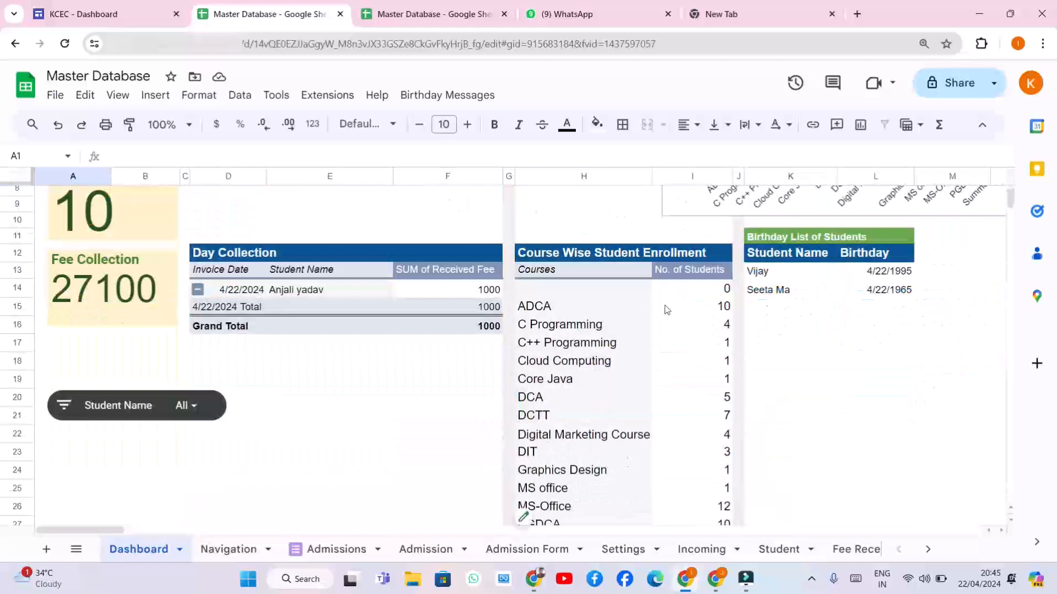
scroll(677, 424, "down", 3)
scroll(667, 386, "up", 6)
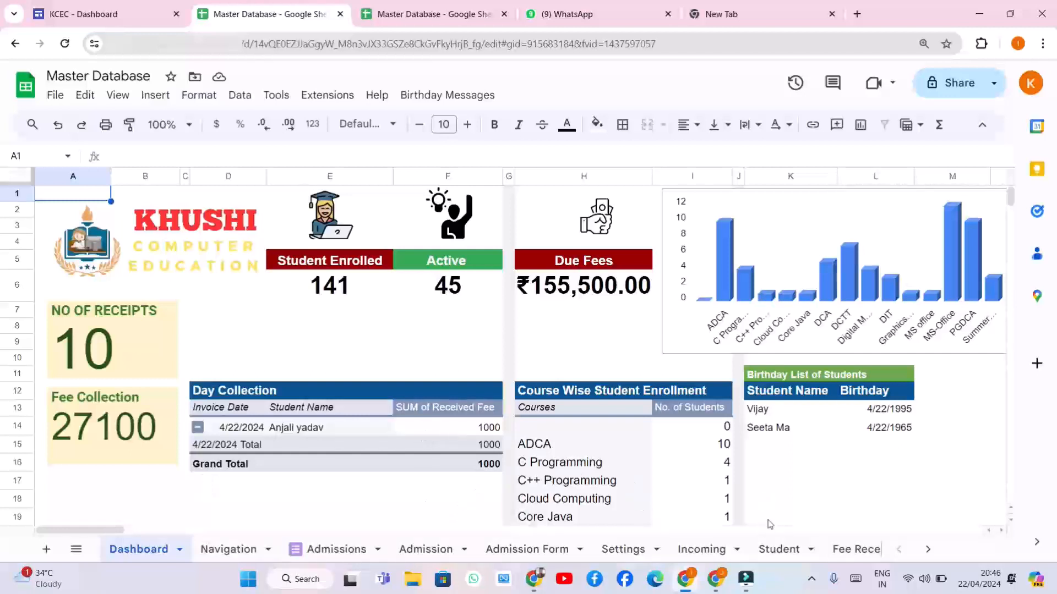
Untick the first student's Active box on the Student sheet and see the Dashboard count drop to 44
left_click(246, 549)
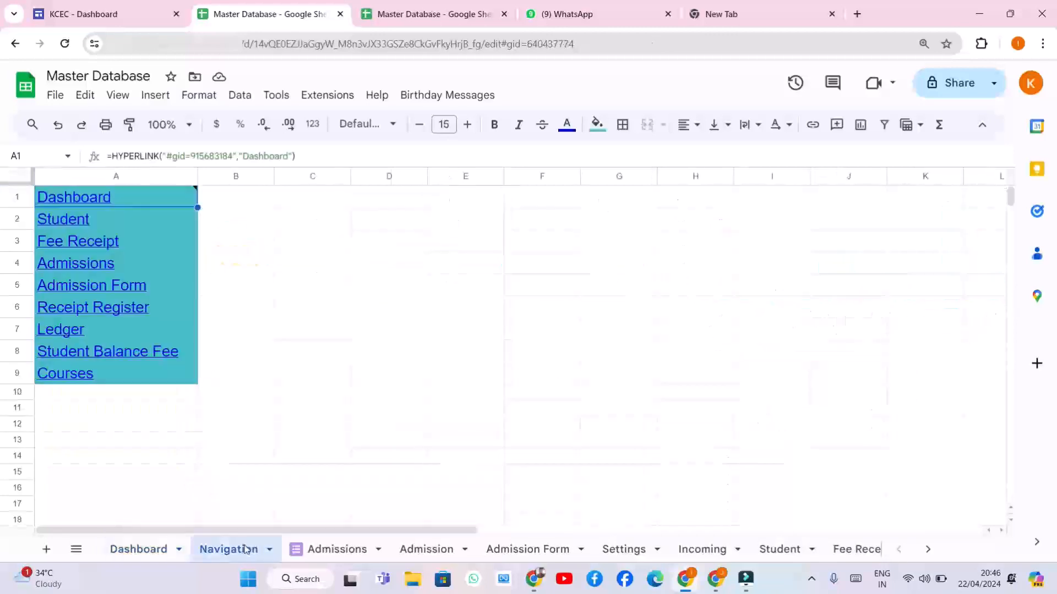
left_click(70, 223)
left_click(98, 244)
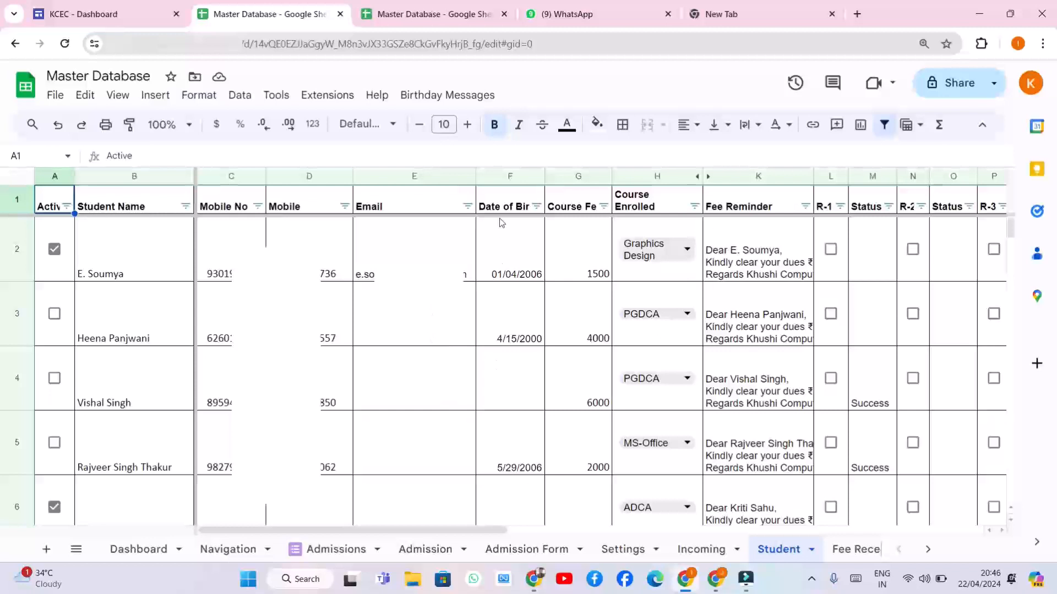
mouse_move(419, 273)
left_click(55, 250)
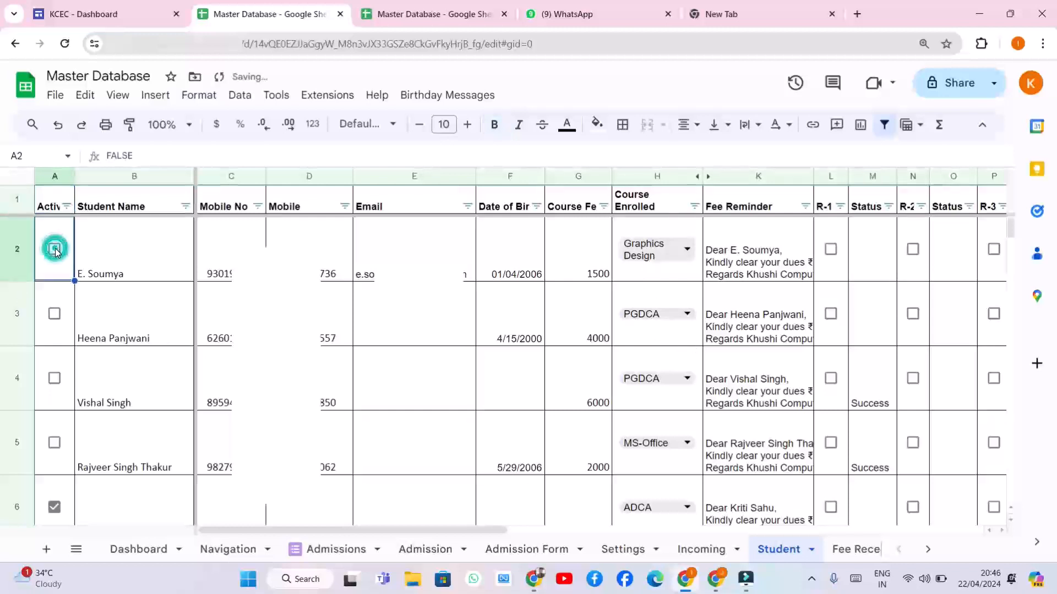
left_click(139, 553)
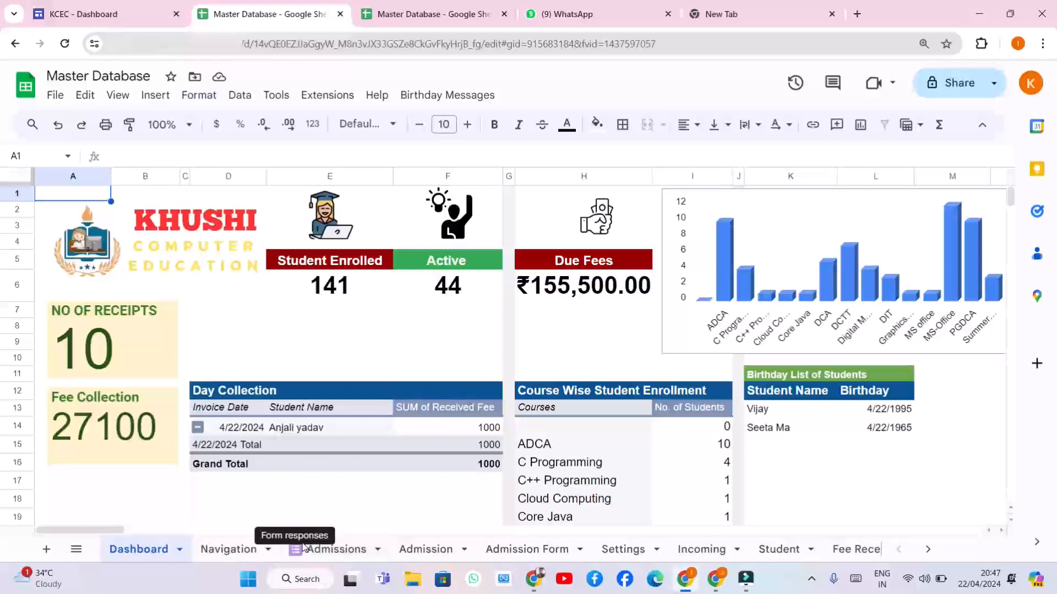
Re-tick the first student's Active box and confirm the Dashboard count is restored
left_click(225, 549)
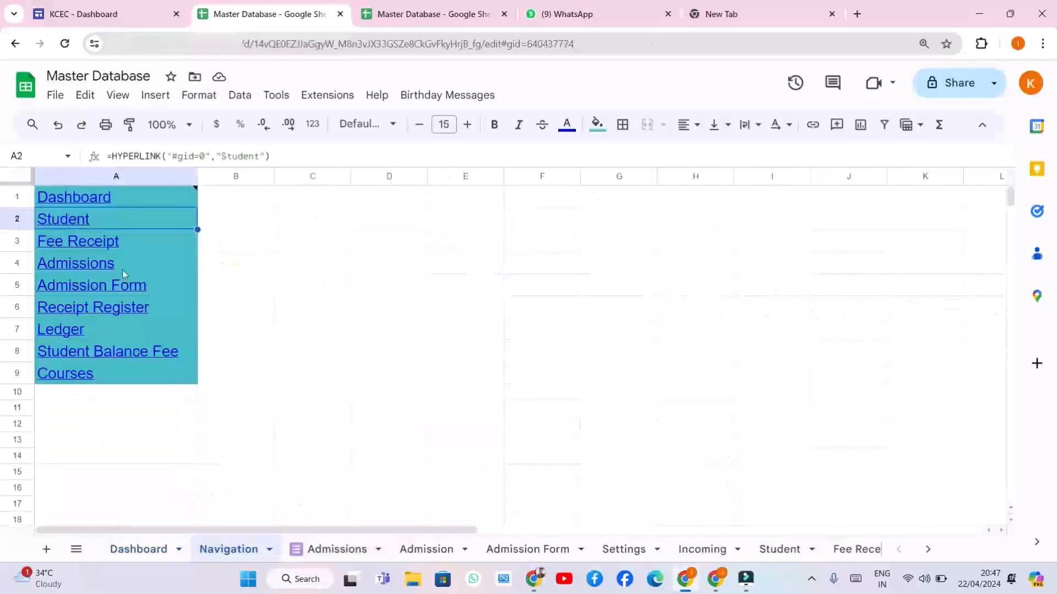
mouse_move(80, 221)
left_click(98, 245)
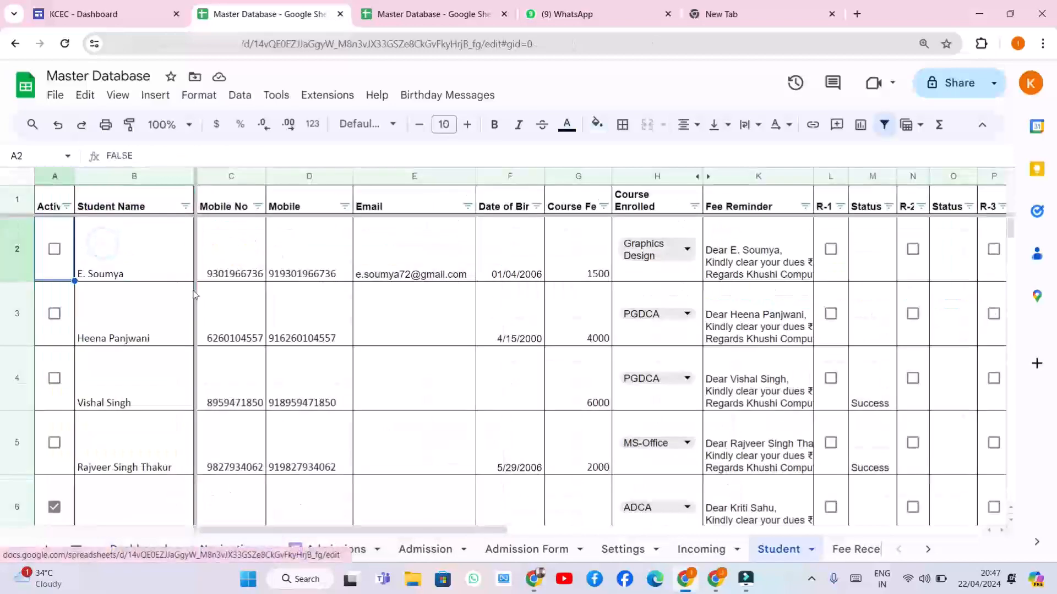
left_click(54, 249)
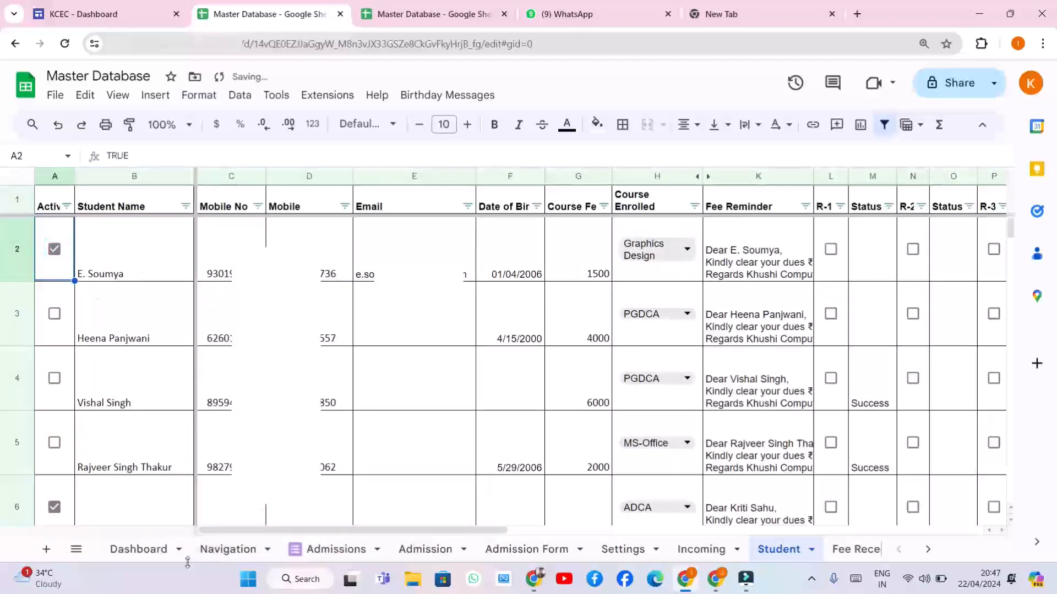
left_click(156, 552)
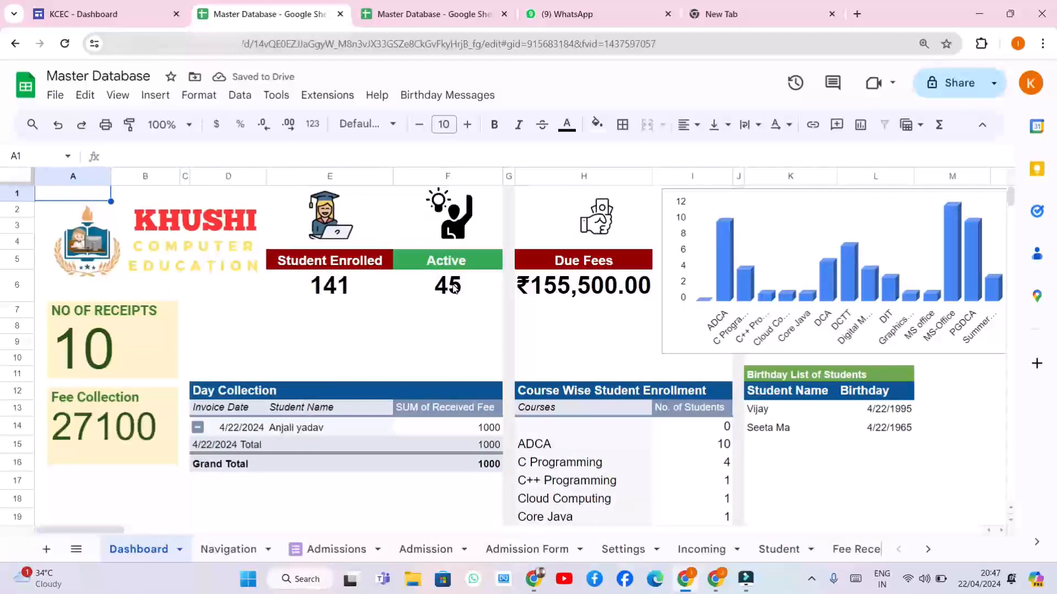
Follow the Navigation sheet's Fee Receipt link to receipt no. 143
left_click(235, 549)
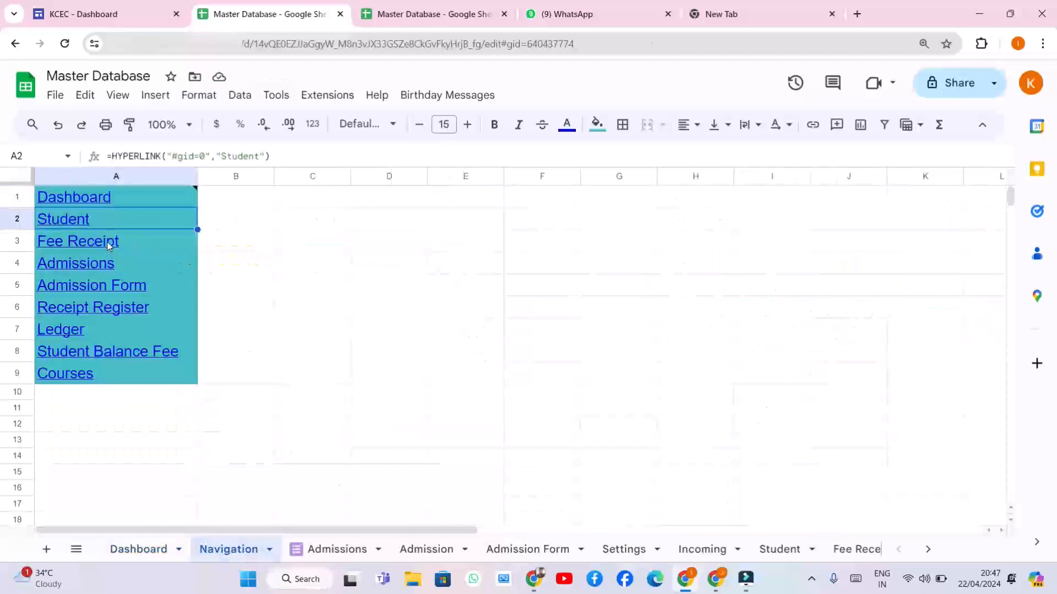
mouse_move(109, 246)
left_click(111, 268)
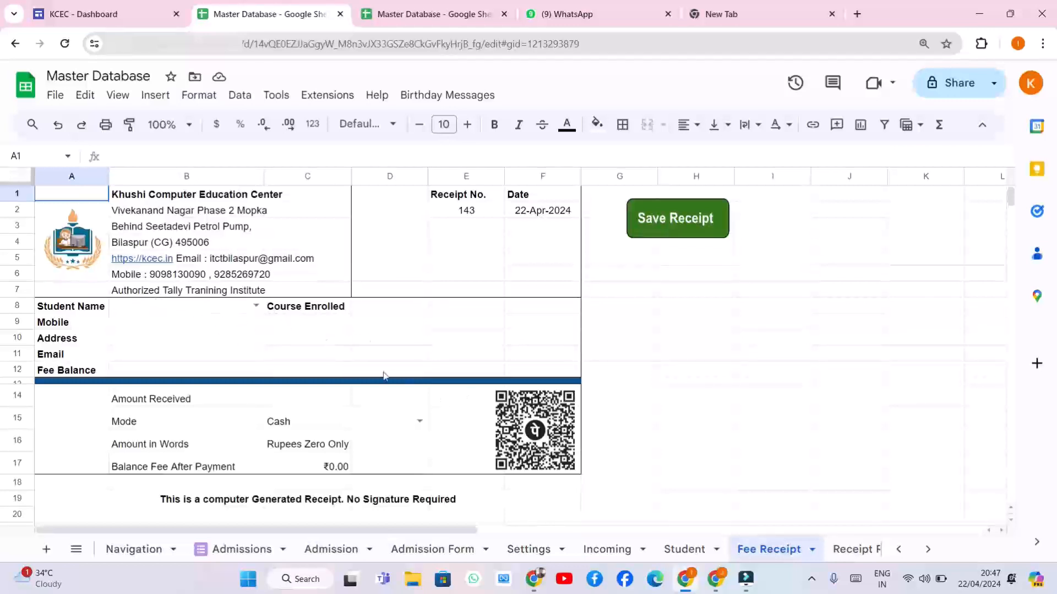
Choose the Video Editing student from the B8 Student Name dropdown to fill their details
left_click(256, 306)
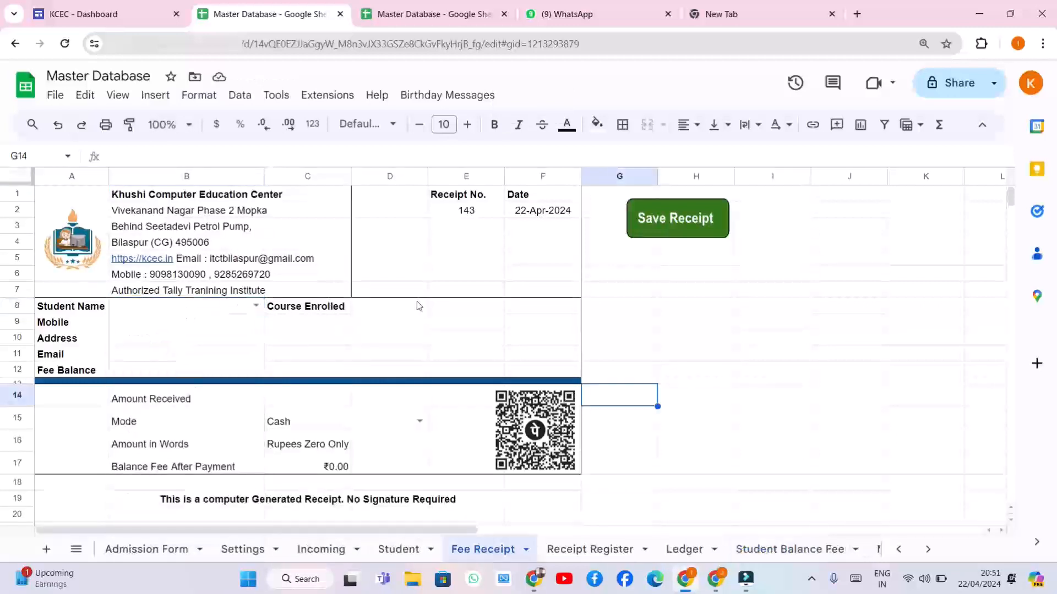
left_click(417, 304)
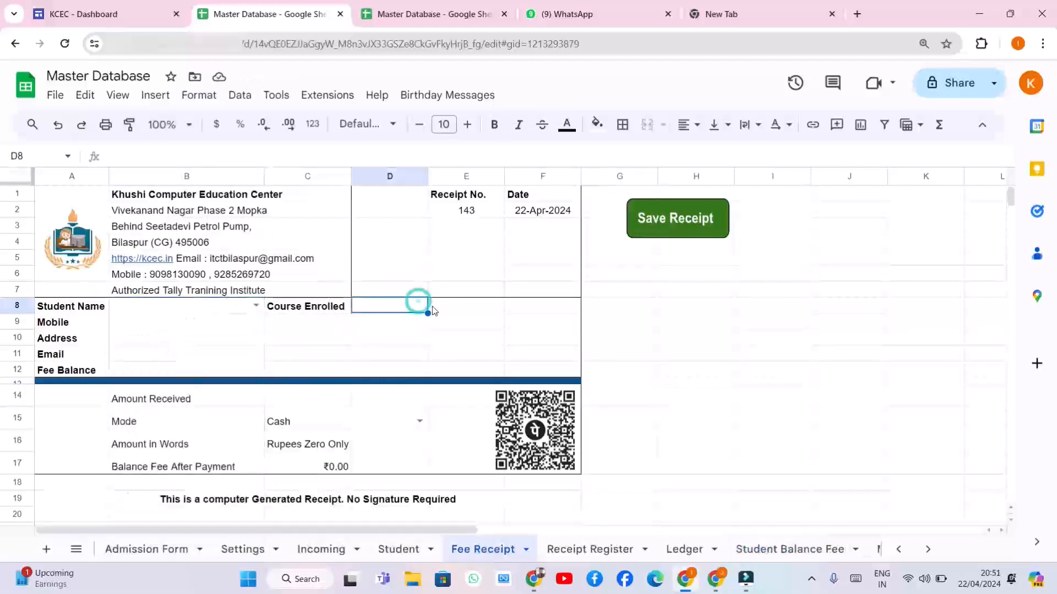
left_click(190, 306)
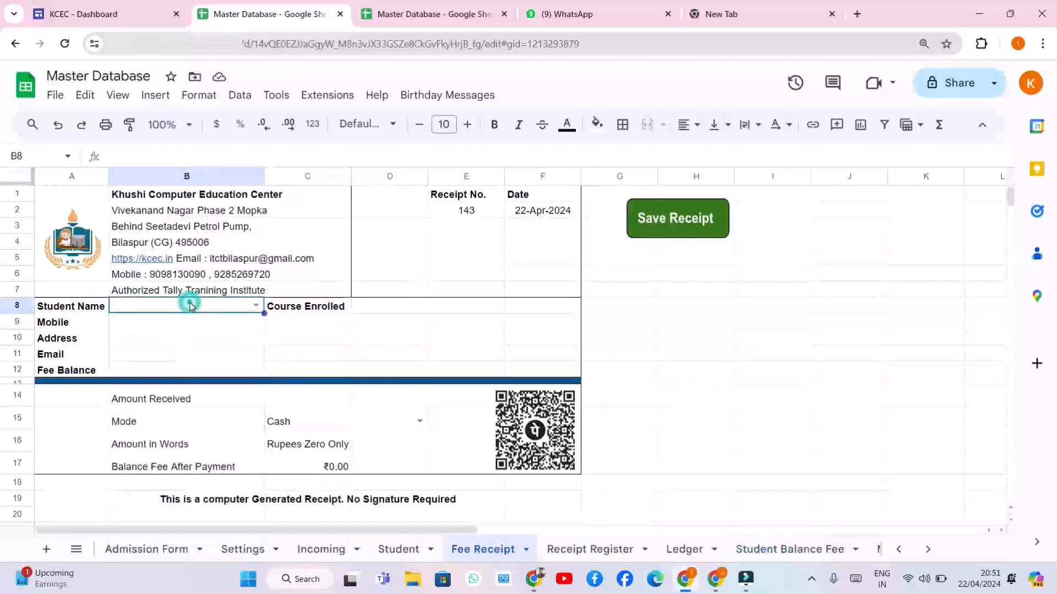
left_click(256, 307)
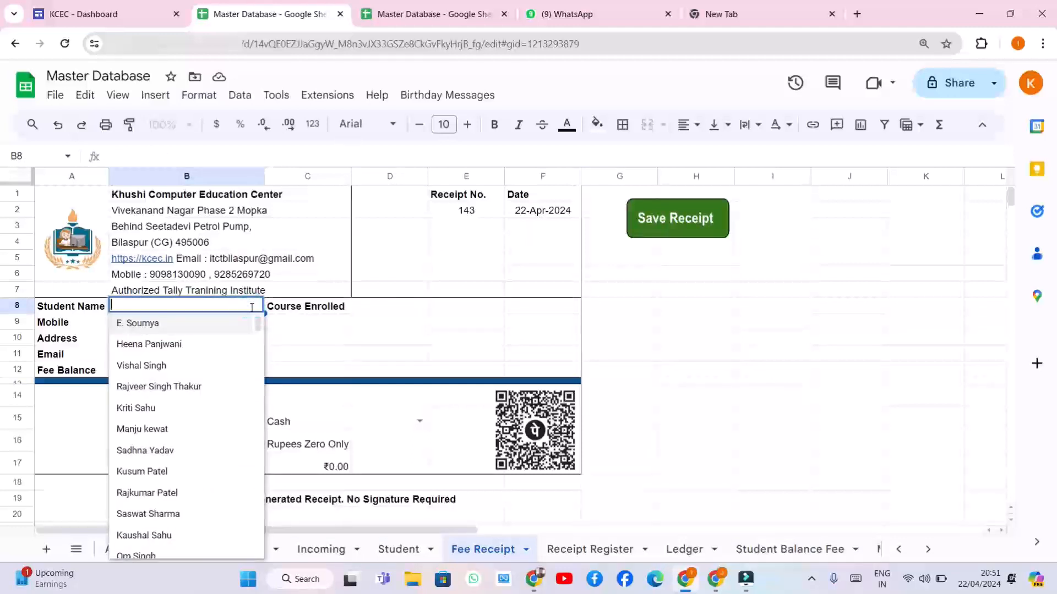
type("vijay")
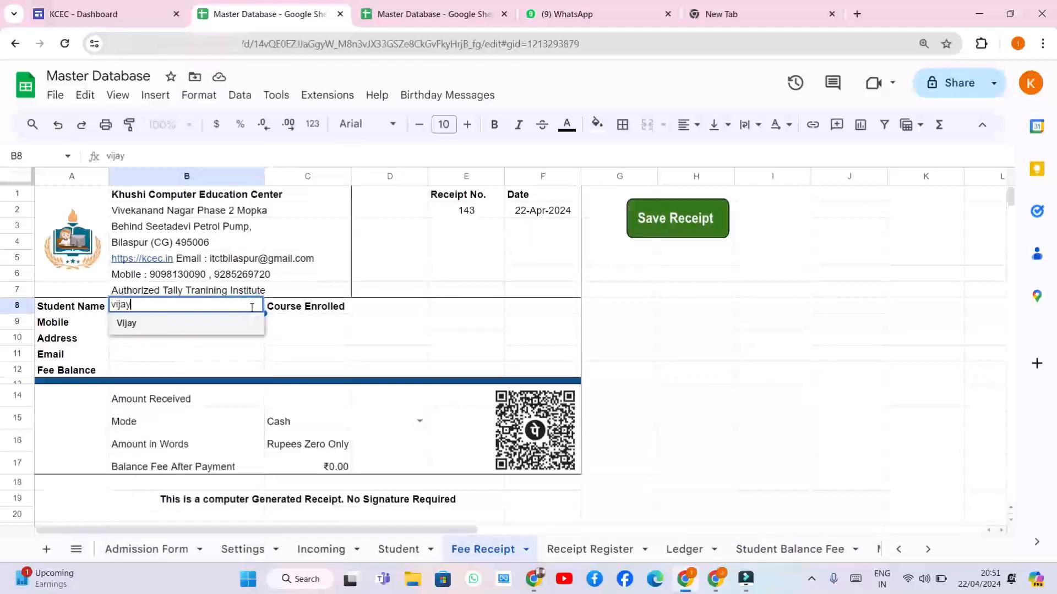
left_click(160, 326)
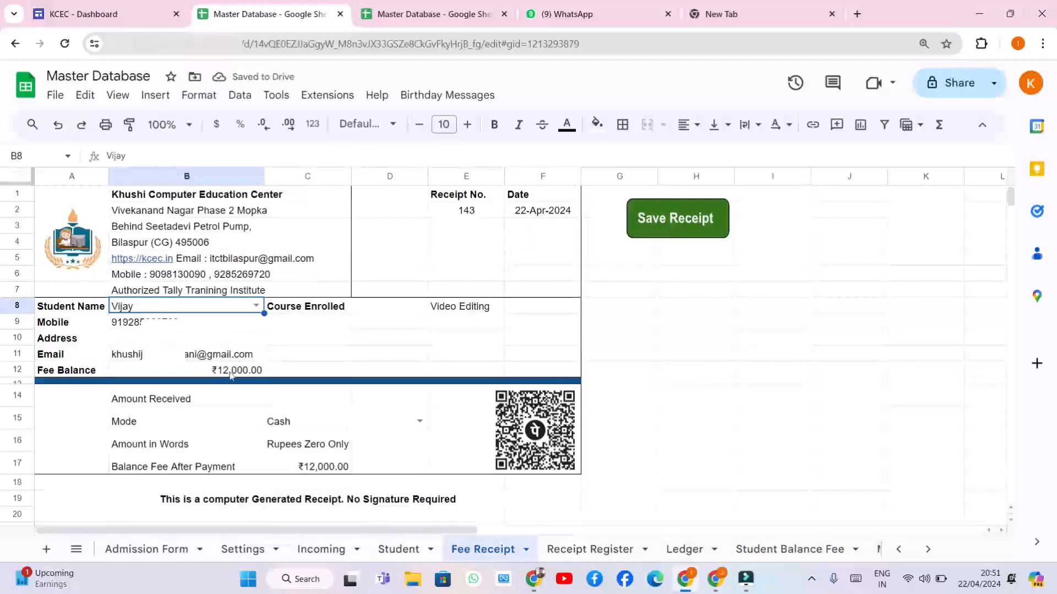
Enter 5000 as the amount received in C14, leaving a ₹7,000 balance
left_click(299, 399)
left_click(300, 399)
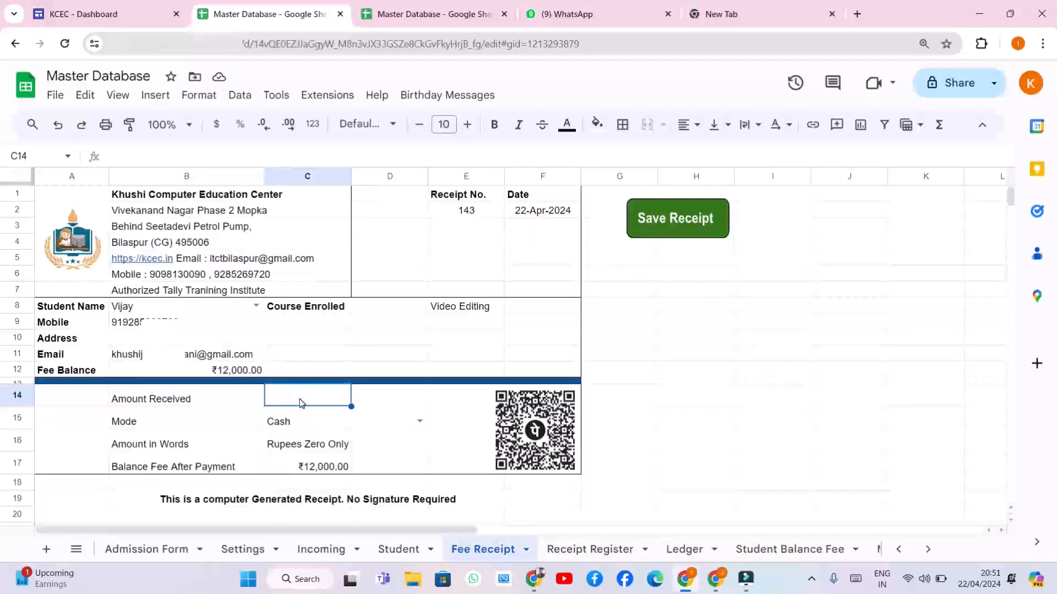
type("5000")
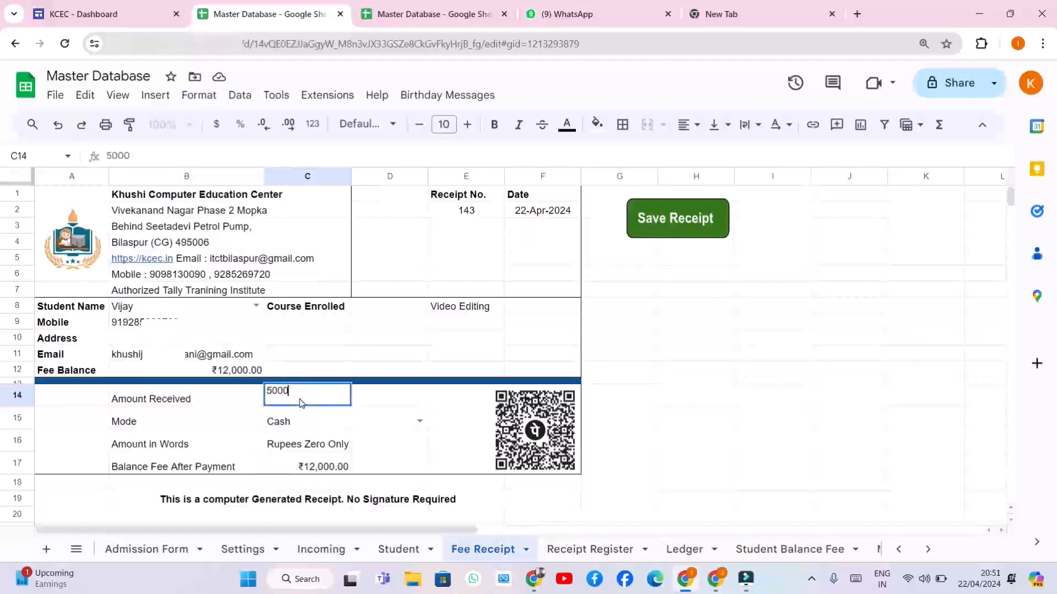
key("Return")
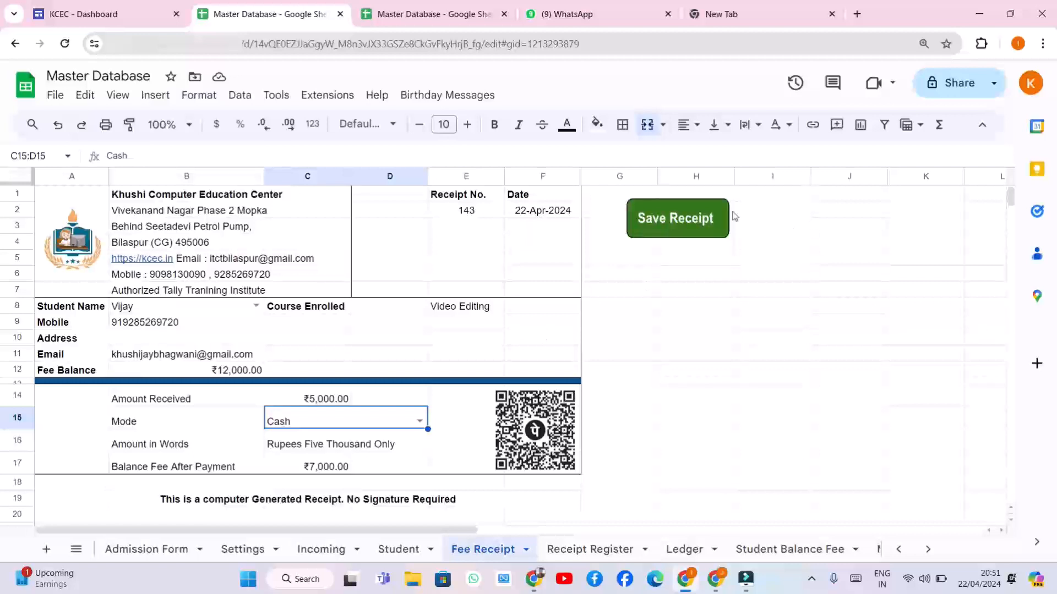
Save receipt 143 and send it to the student by email and WhatsApp, acknowledging the confirmations, then switch to WhatsApp
left_click(702, 219)
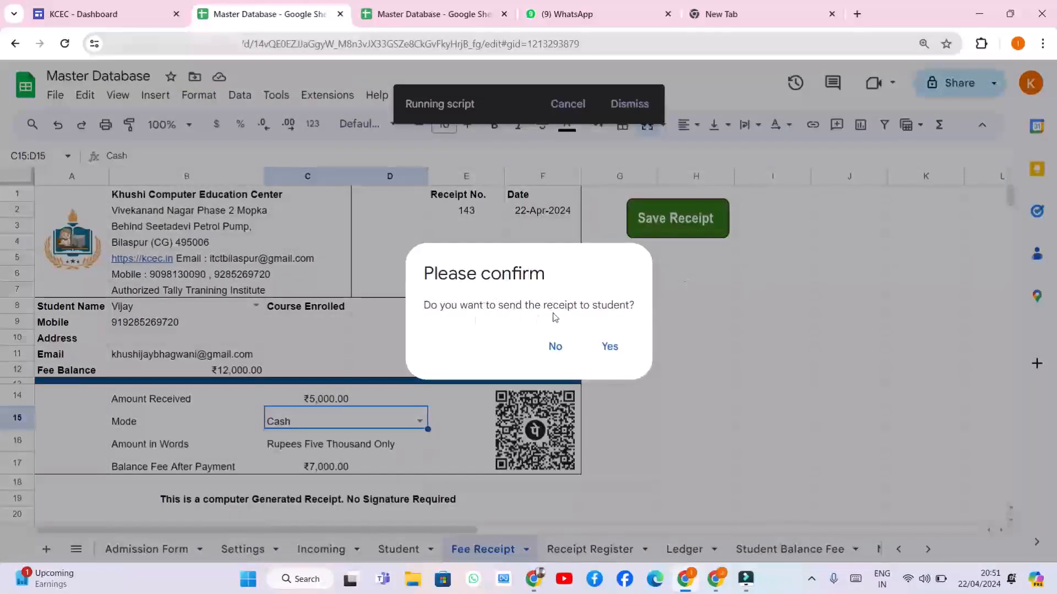
left_click(609, 346)
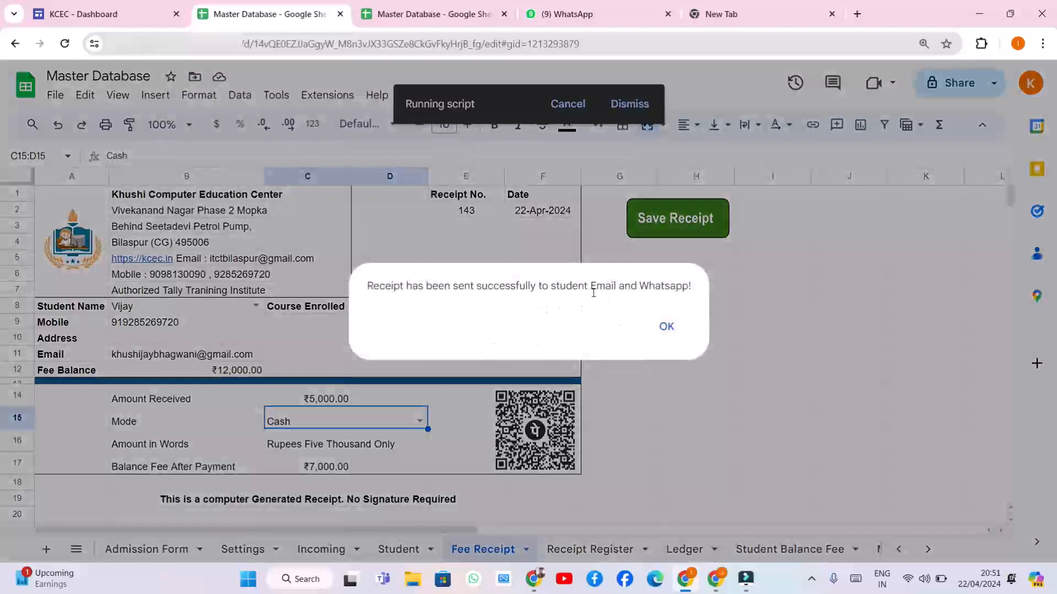
left_click(667, 328)
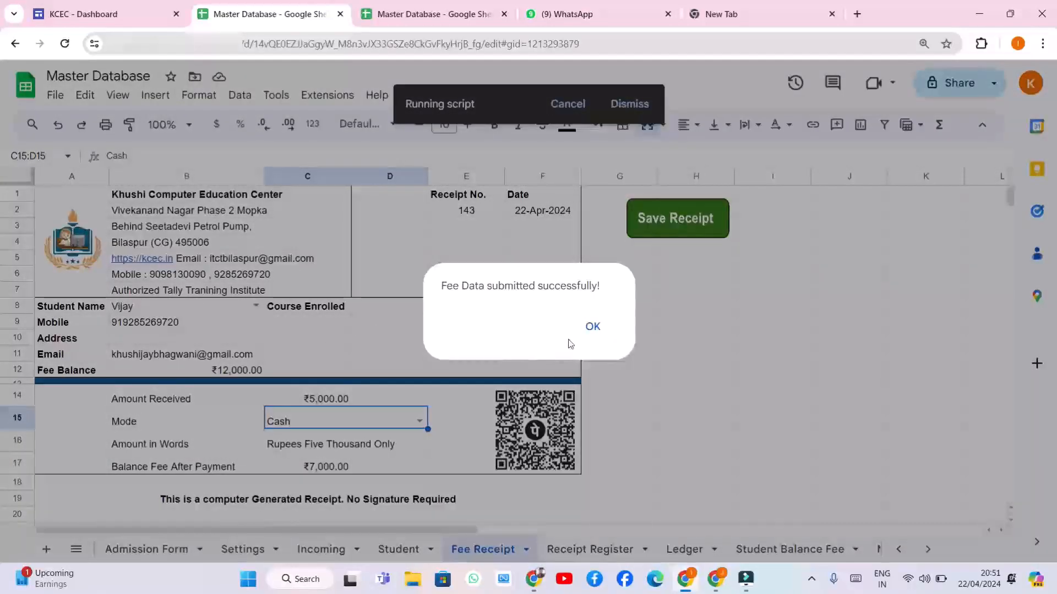
left_click(588, 328)
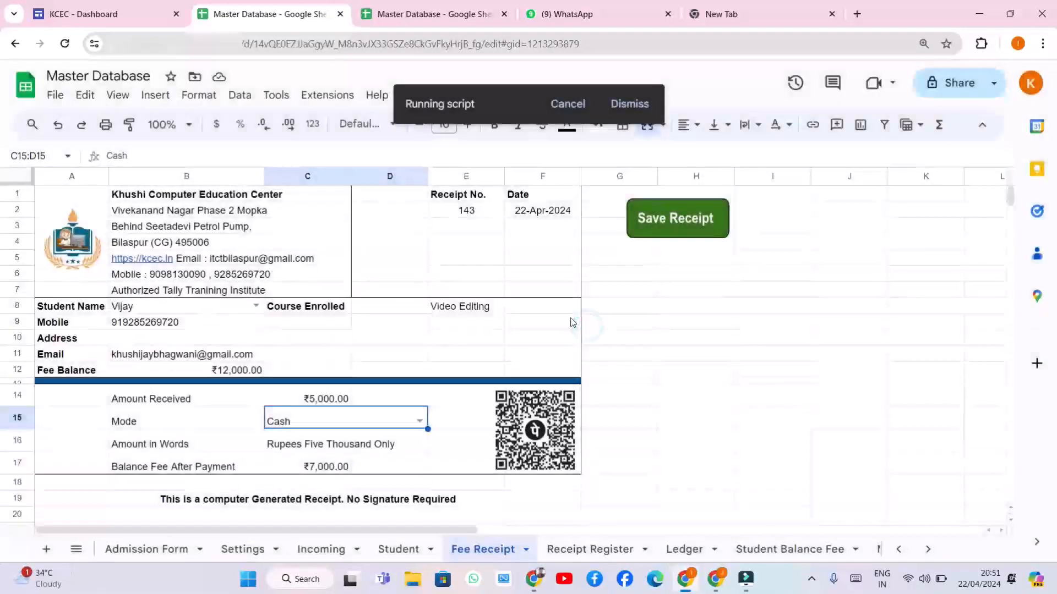
left_click(608, 16)
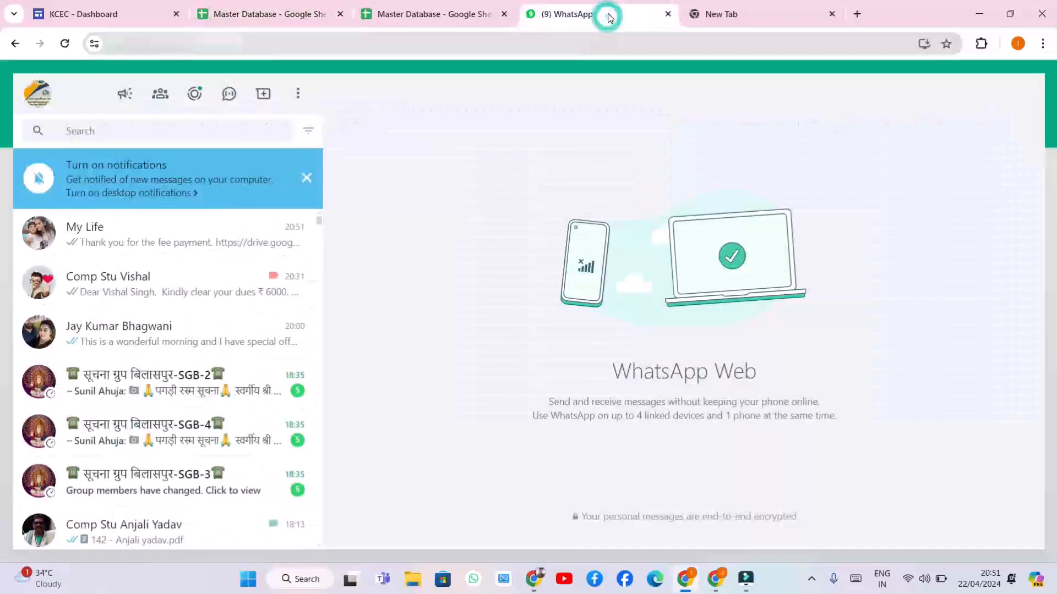
Open the latest WhatsApp chat, view the linked receipt 143 PDF, then close it
left_click(164, 239)
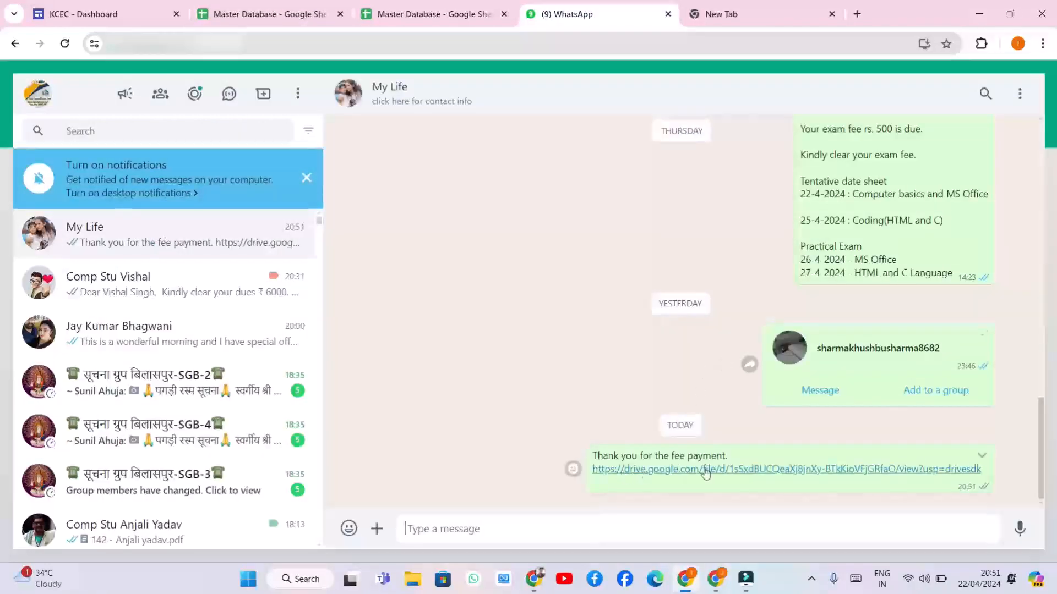
left_click(715, 469)
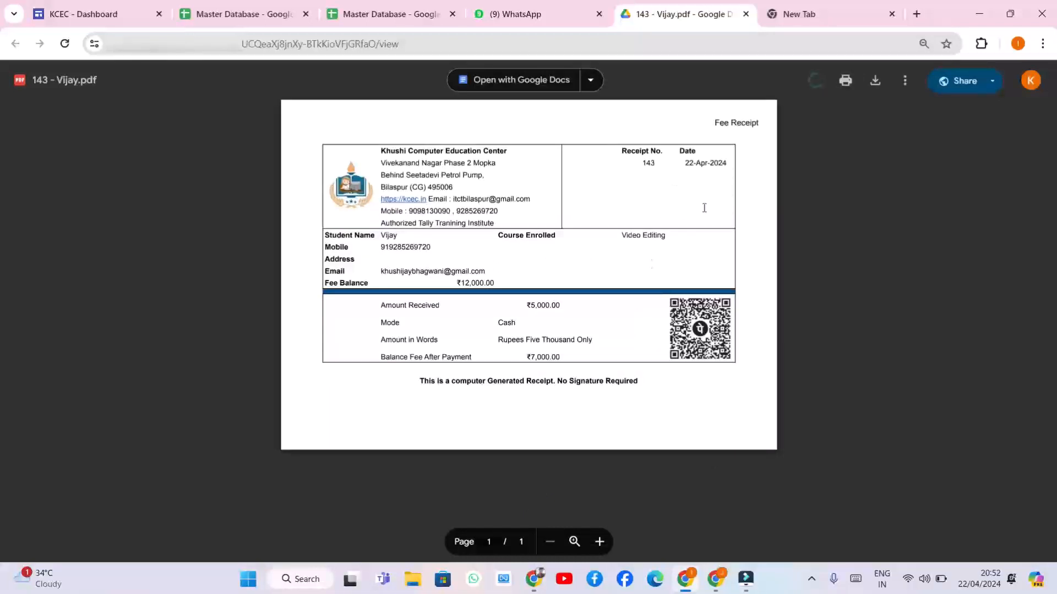
left_click(746, 15)
left_click(651, 15)
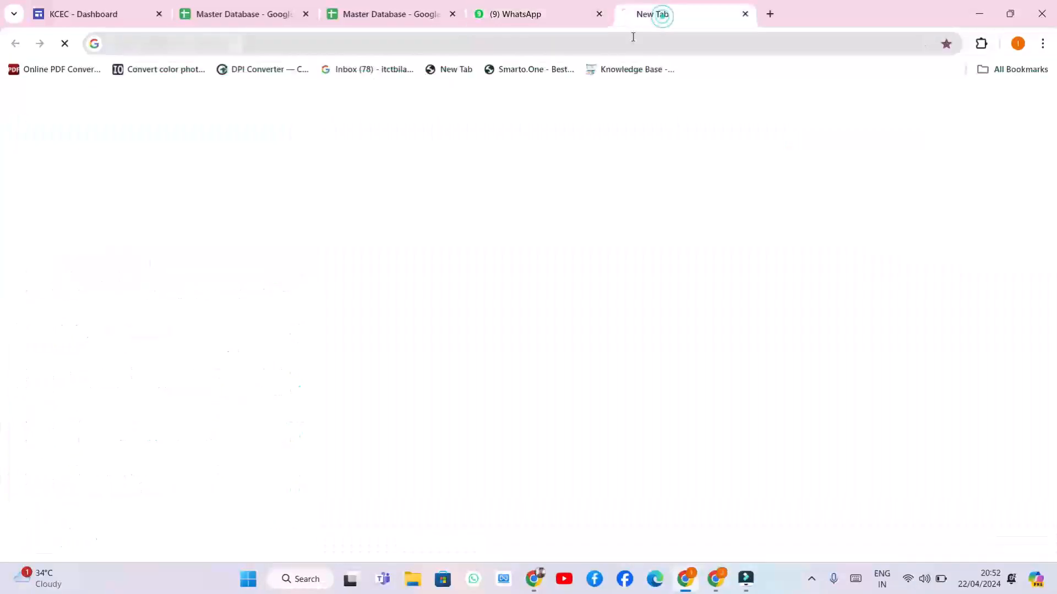
In Gmail's Sent mail, open the latest Fee Receipt email and preview its receipt 143 PDF
left_click(895, 105)
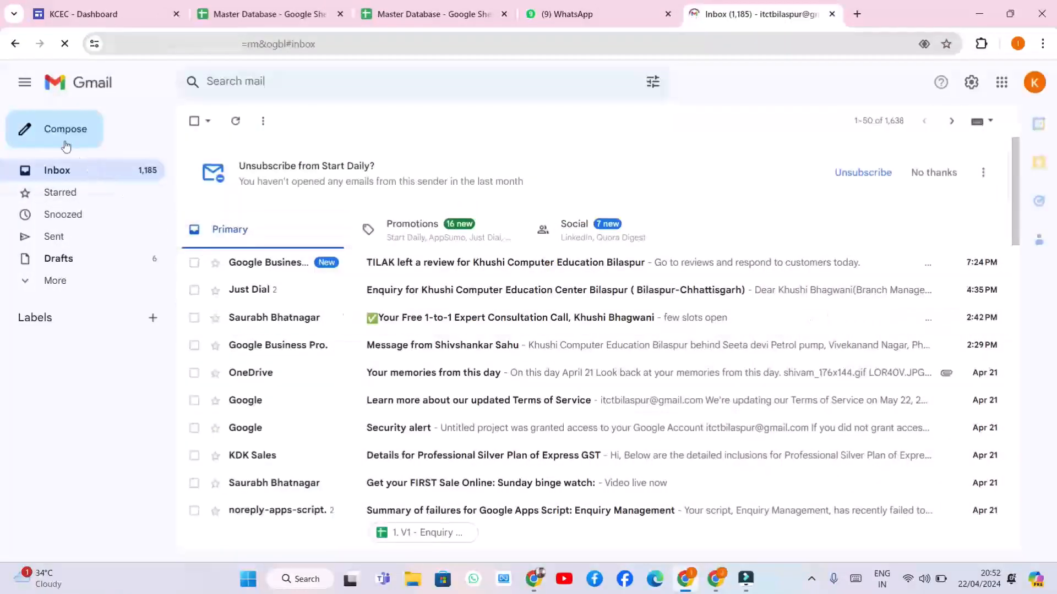
left_click(26, 88)
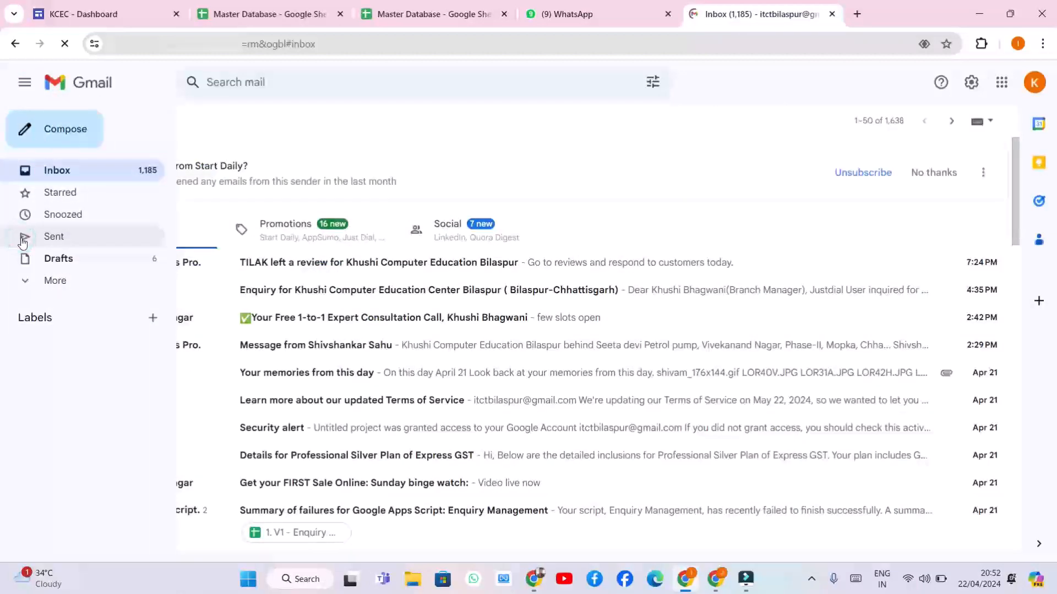
left_click(23, 238)
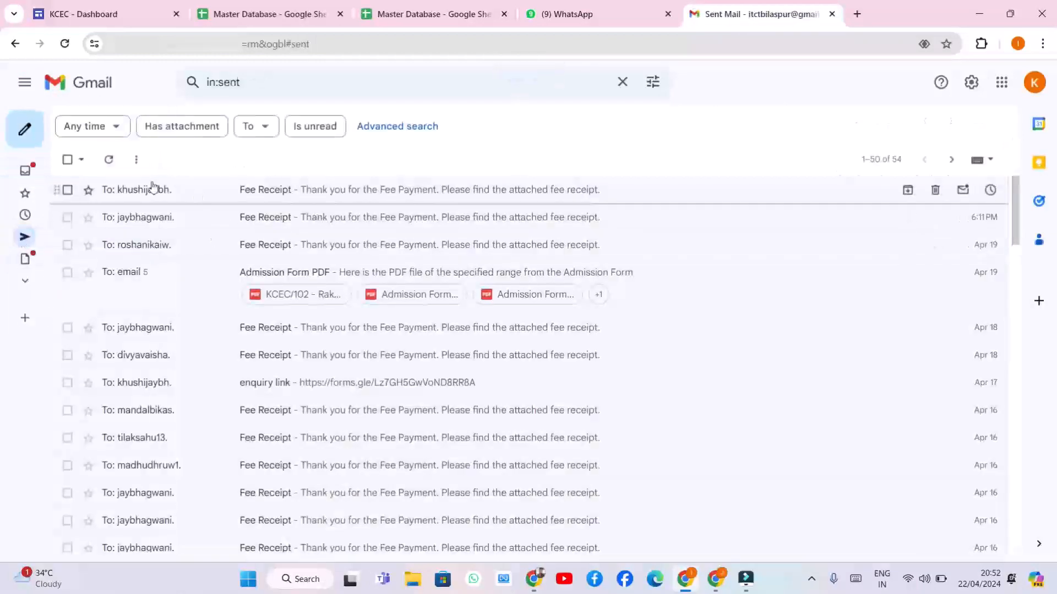
left_click(193, 190)
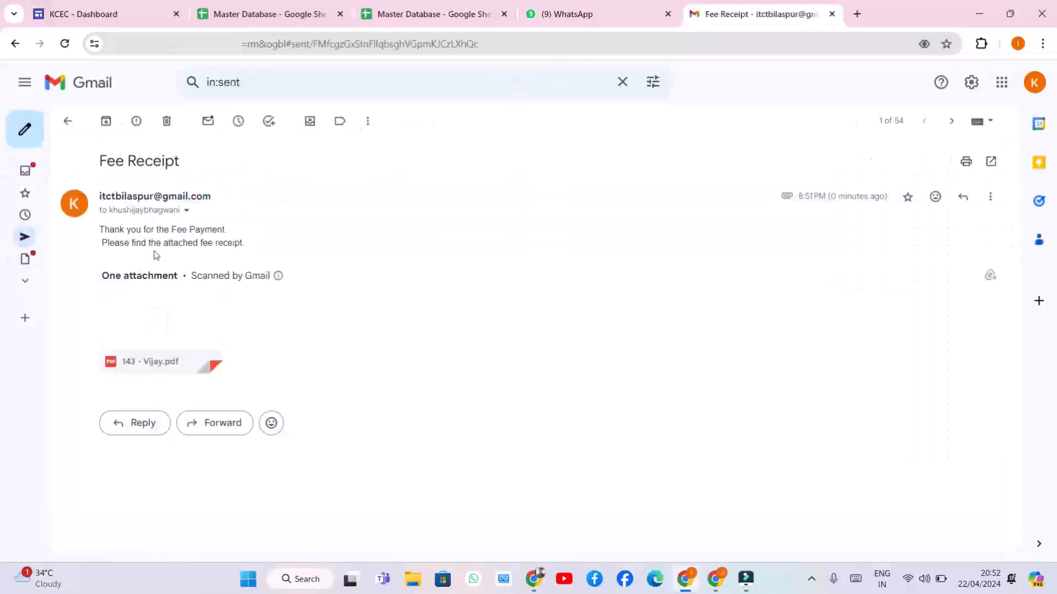
left_click(187, 321)
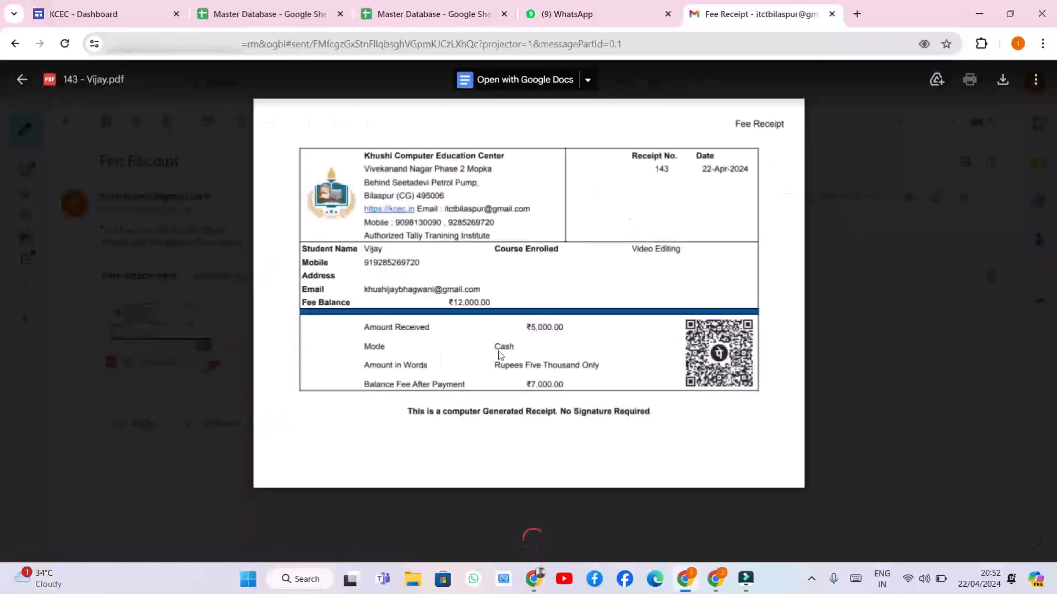
left_click(22, 79)
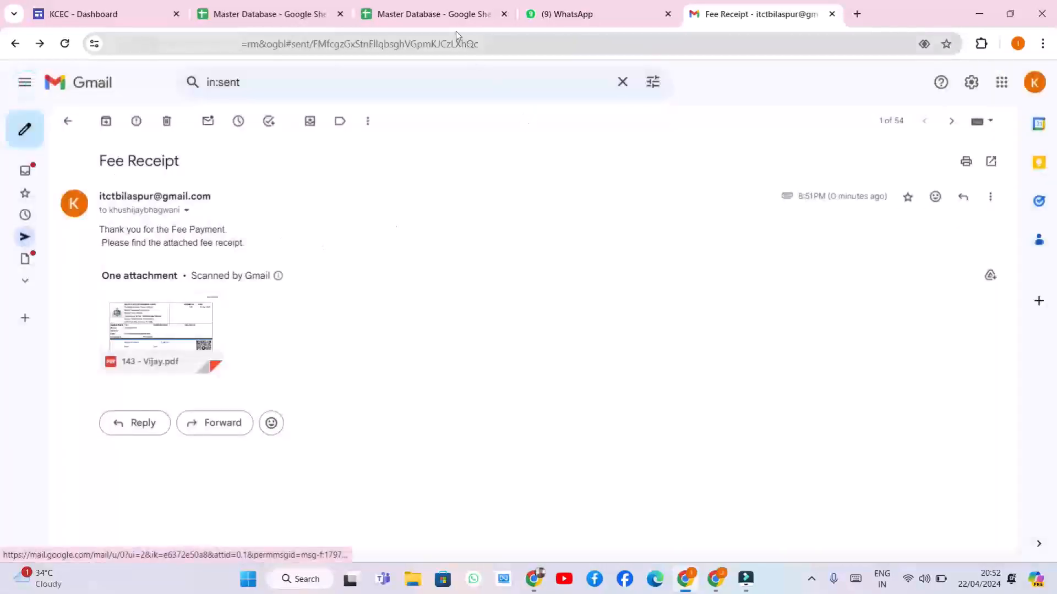
Return to the Master Database's Fee Receipt sheet, now showing blank receipt 144
left_click(426, 14)
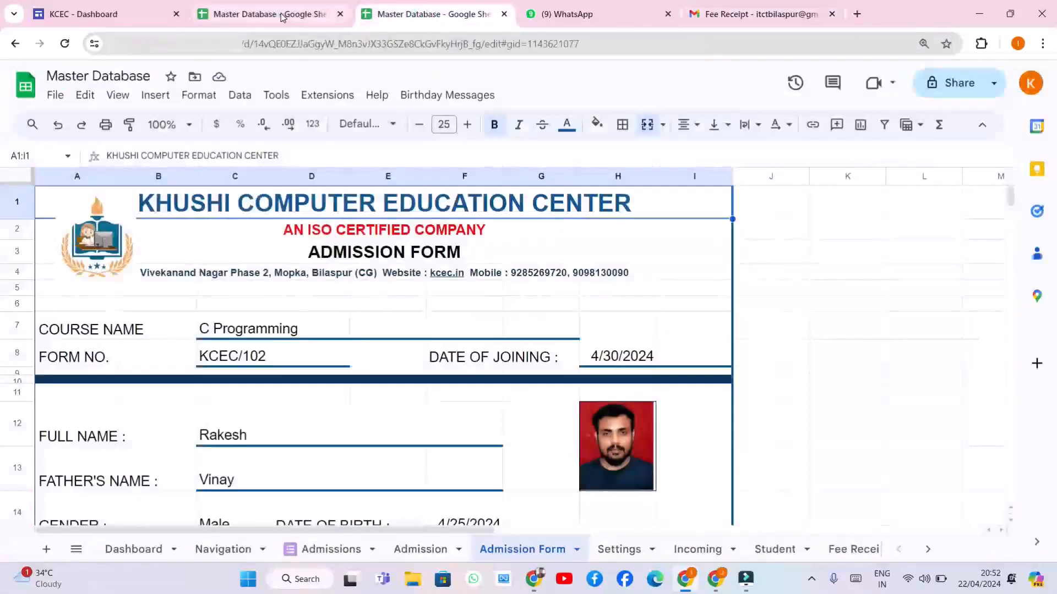
left_click(281, 15)
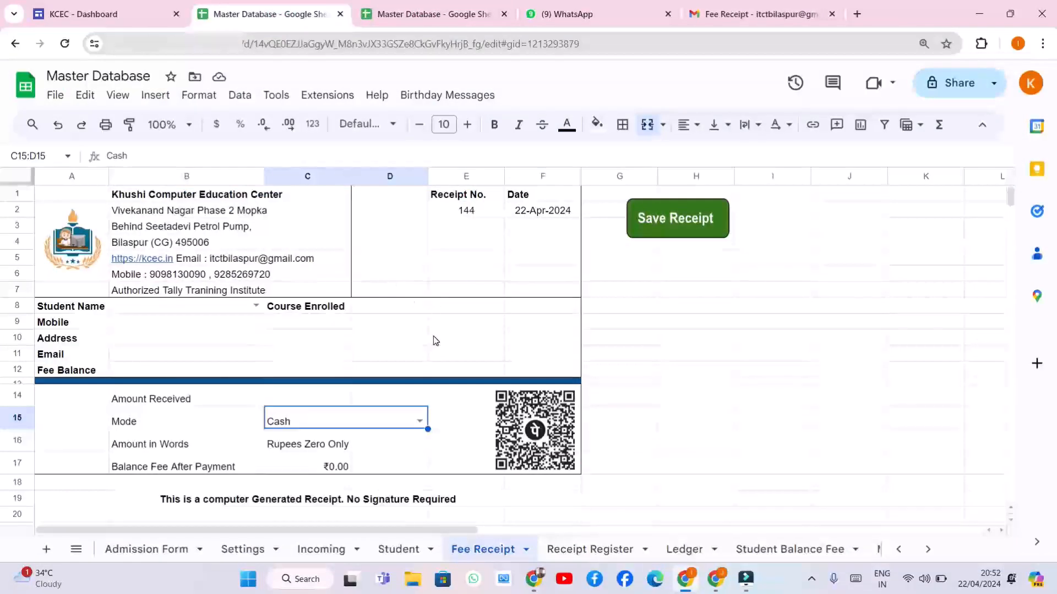
scroll(436, 341, "down", 3)
scroll(435, 341, "up", 3)
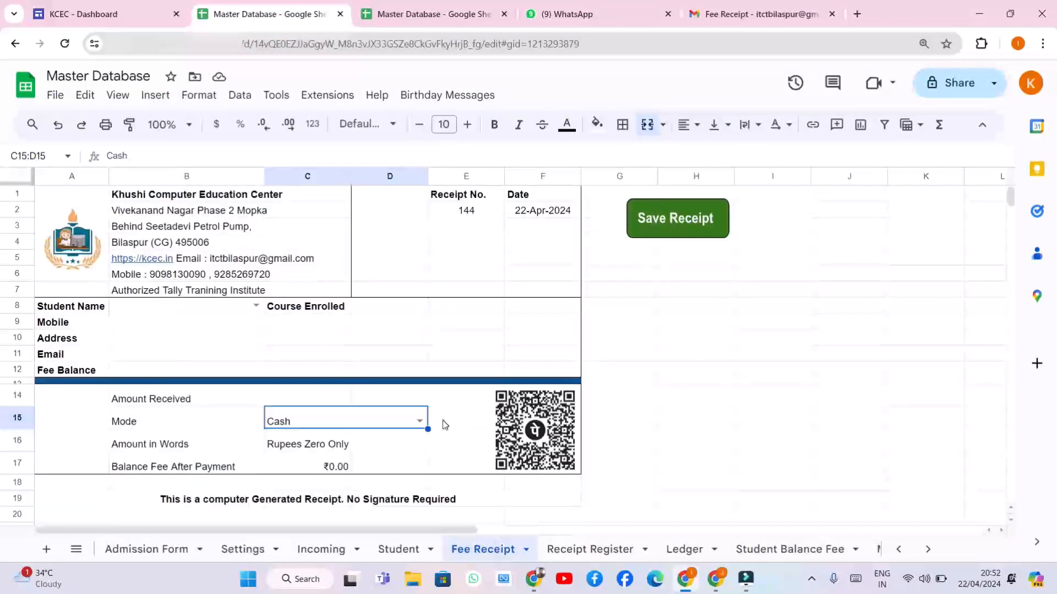
Check receipt 143 (5000 received, 7000 balance) and its PDF link in the Receipt Register, then view the Ledger
left_click(577, 549)
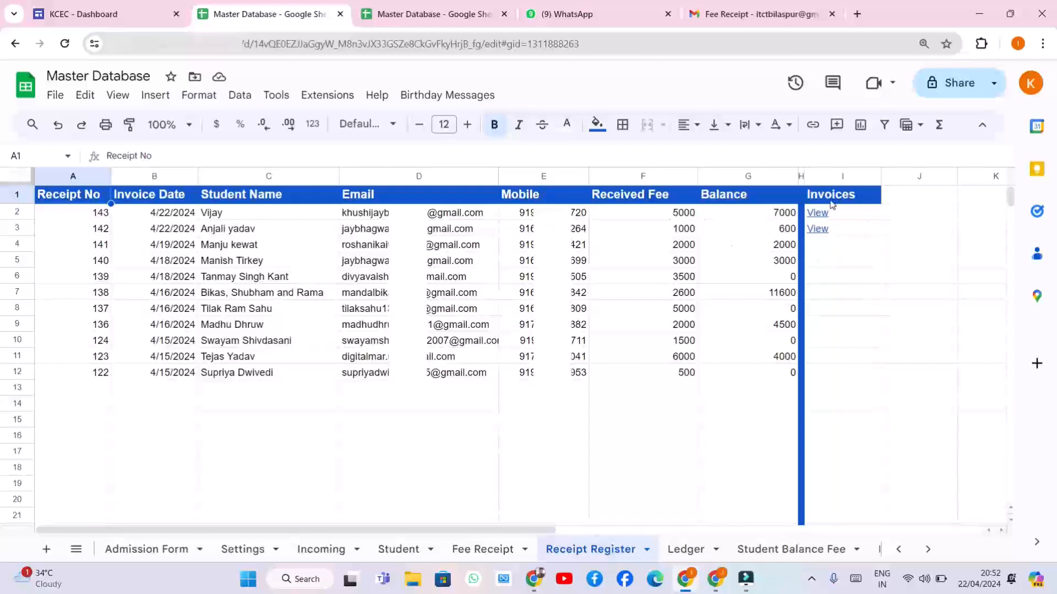
mouse_move(818, 219)
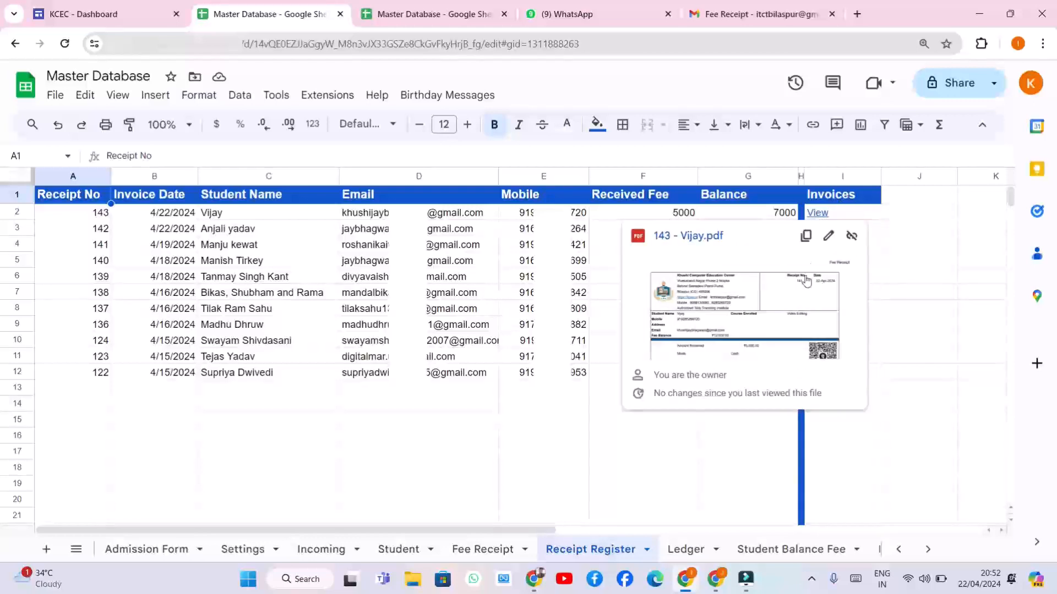
left_click(886, 261)
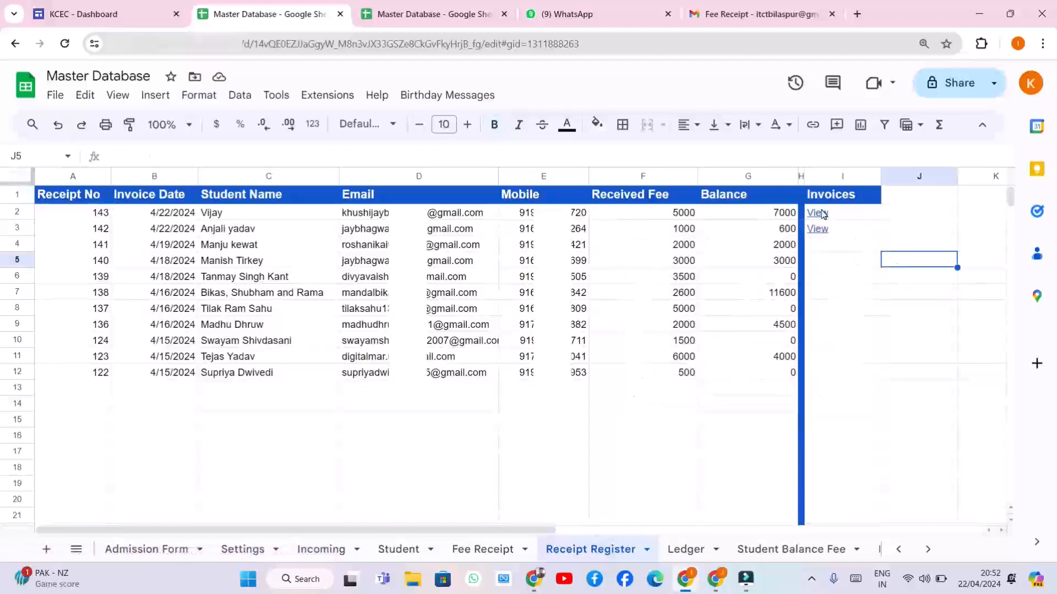
mouse_move(822, 214)
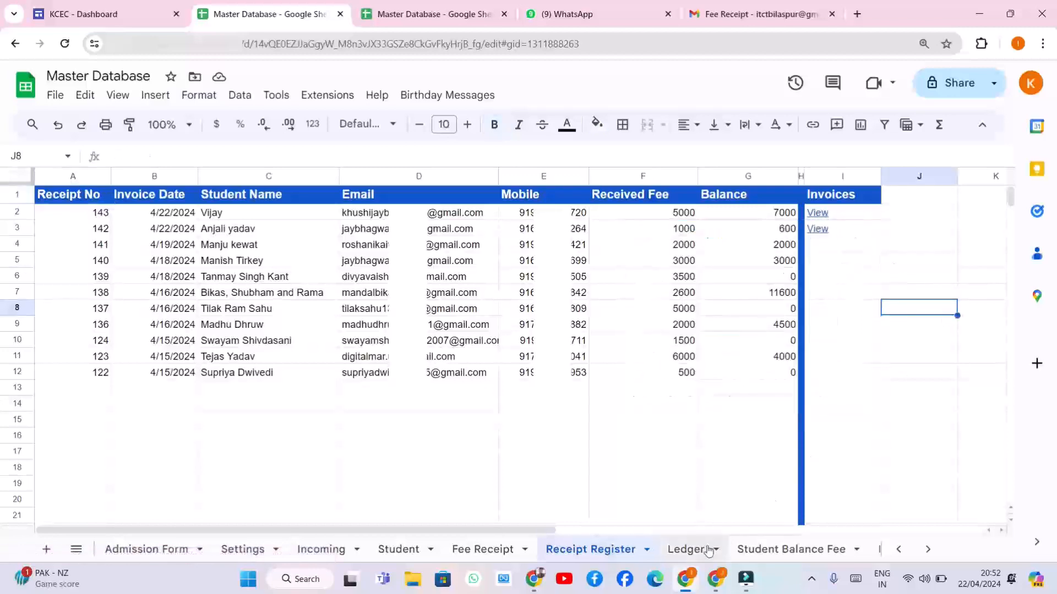
left_click(690, 549)
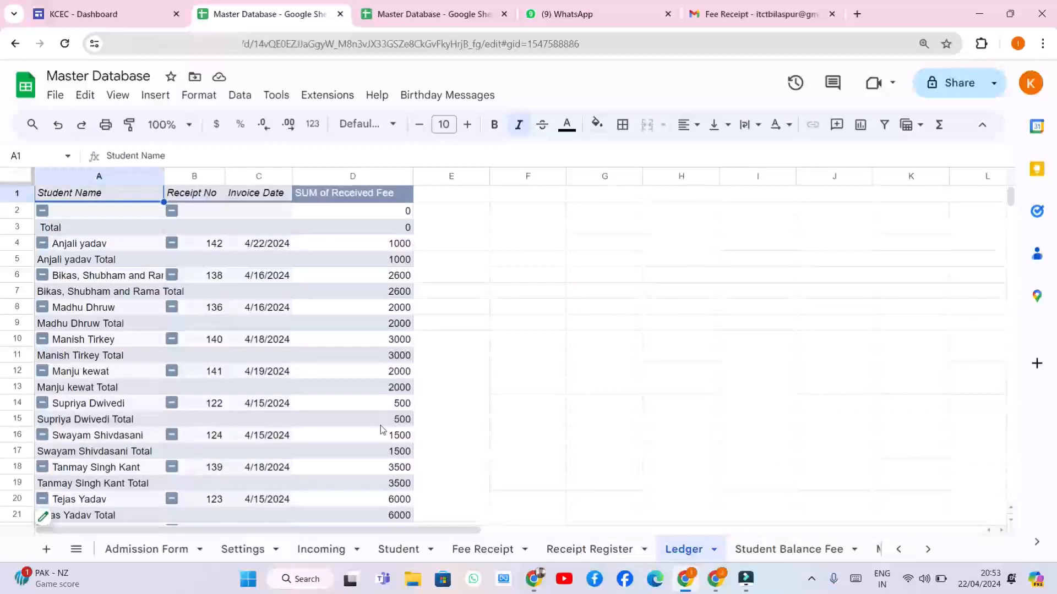
Tick L46 on the Student Balance Fee sheet to send the ₹7000 reminder and confirm it arrived in WhatsApp
left_click(794, 548)
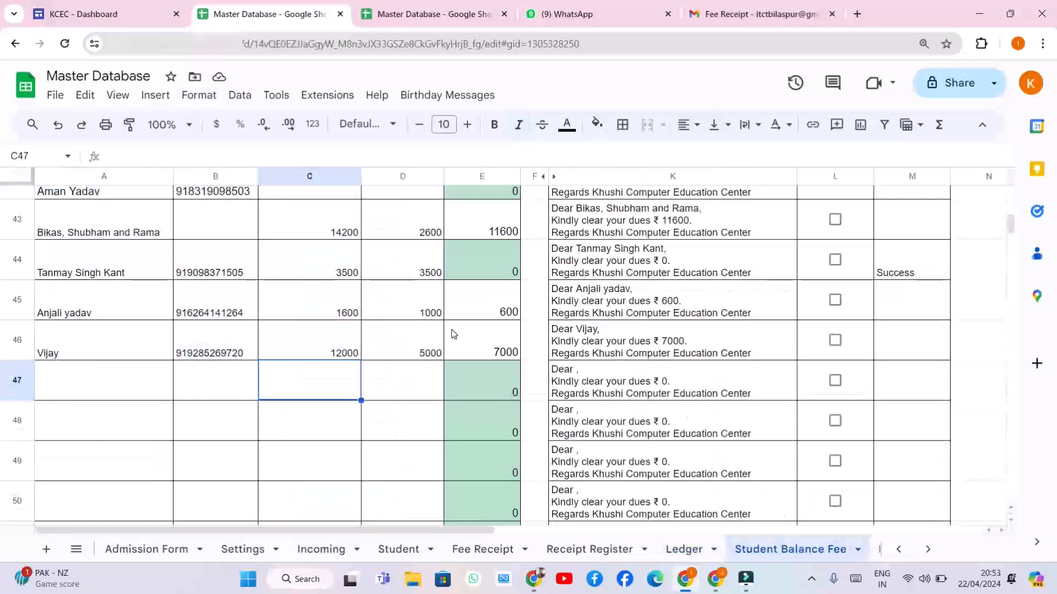
scroll(435, 331, "up", 5)
scroll(424, 330, "down", 4)
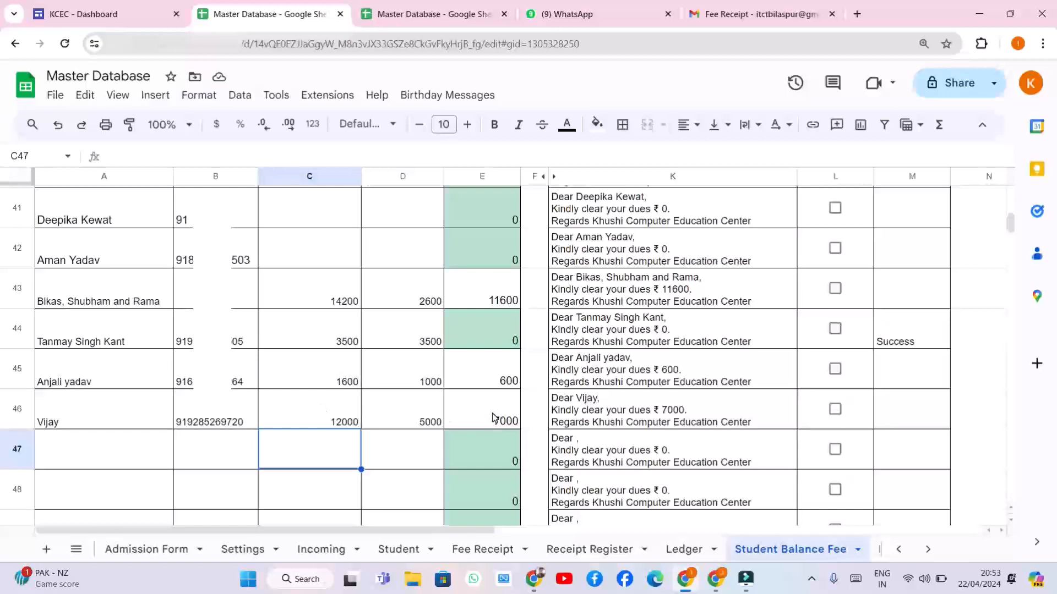
scroll(660, 429, "up", 5)
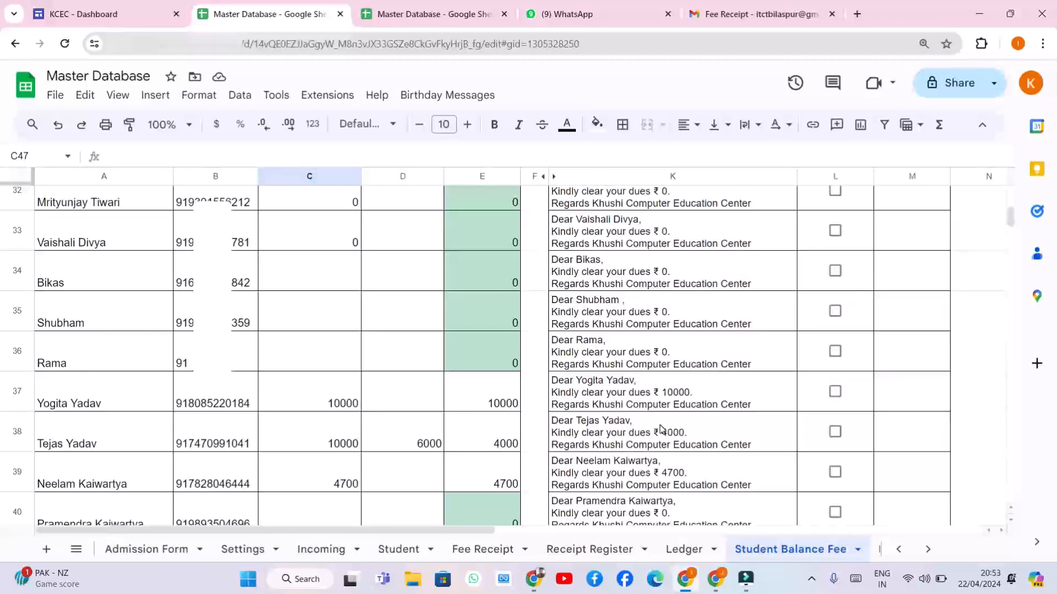
scroll(661, 429, "down", 6)
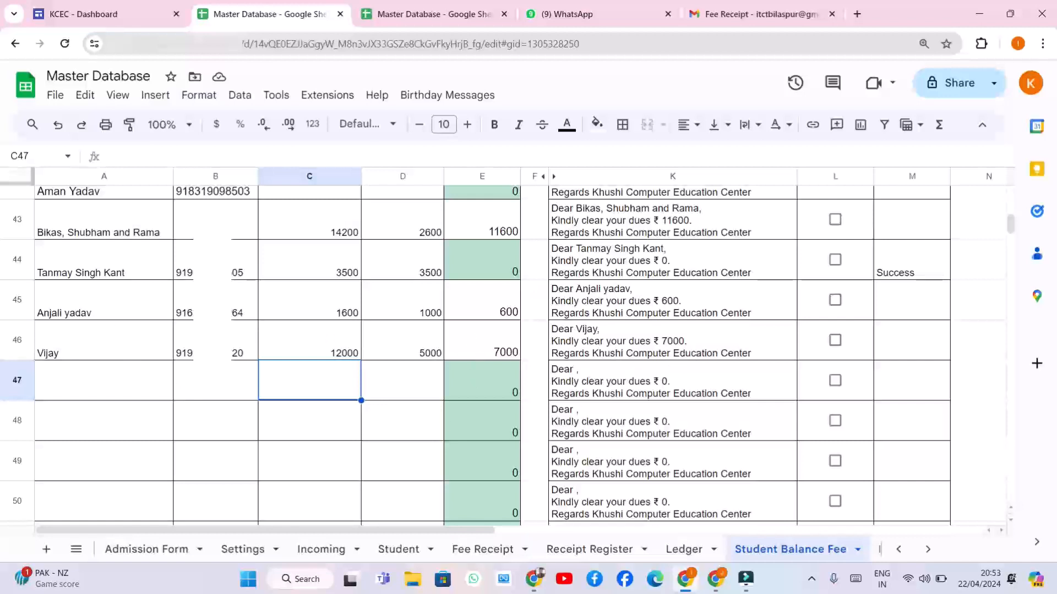
left_click(836, 341)
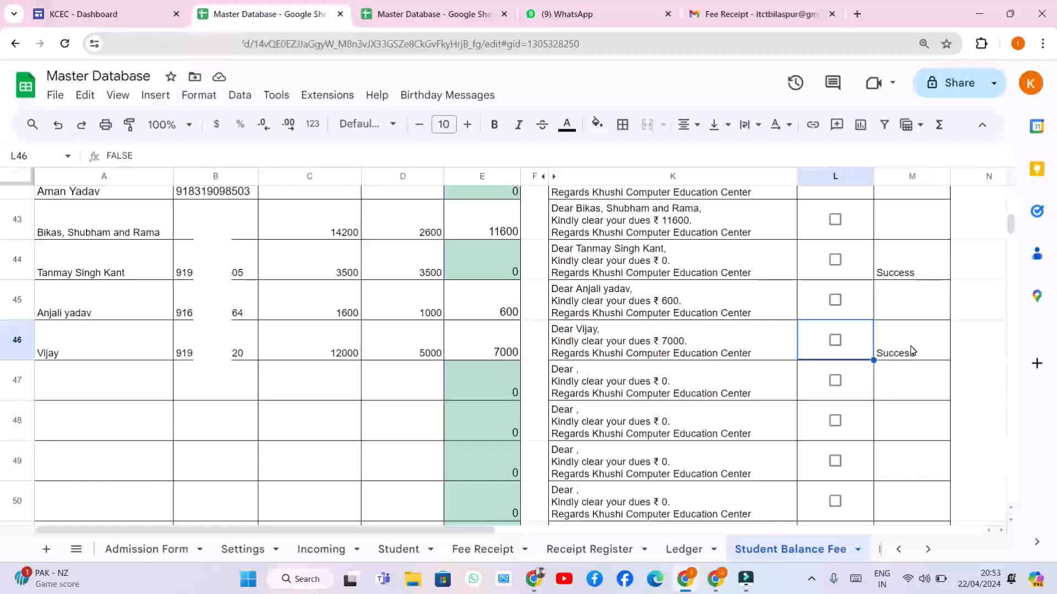
left_click(606, 15)
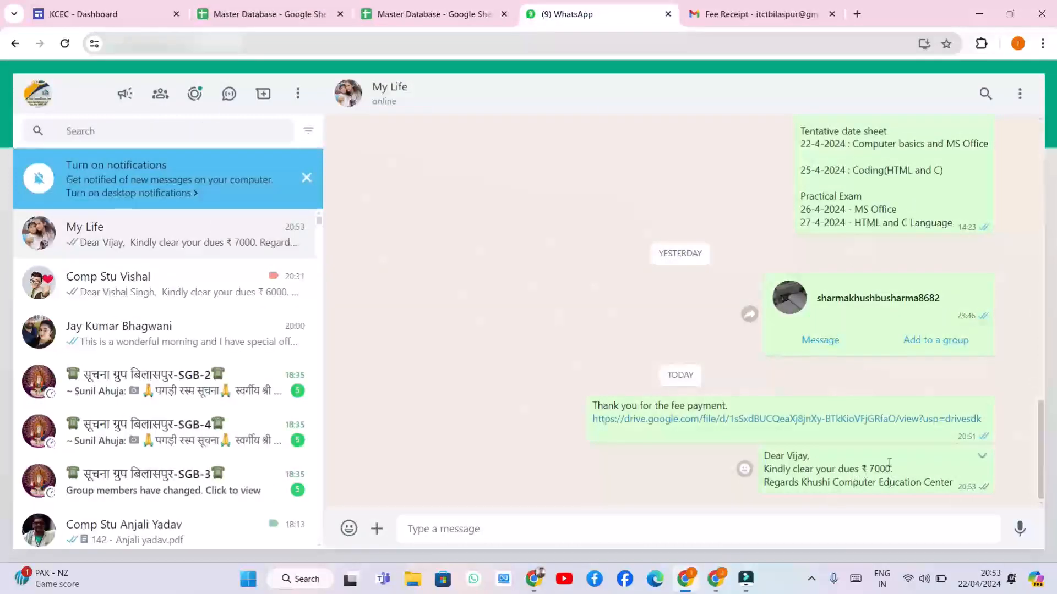
left_click(270, 14)
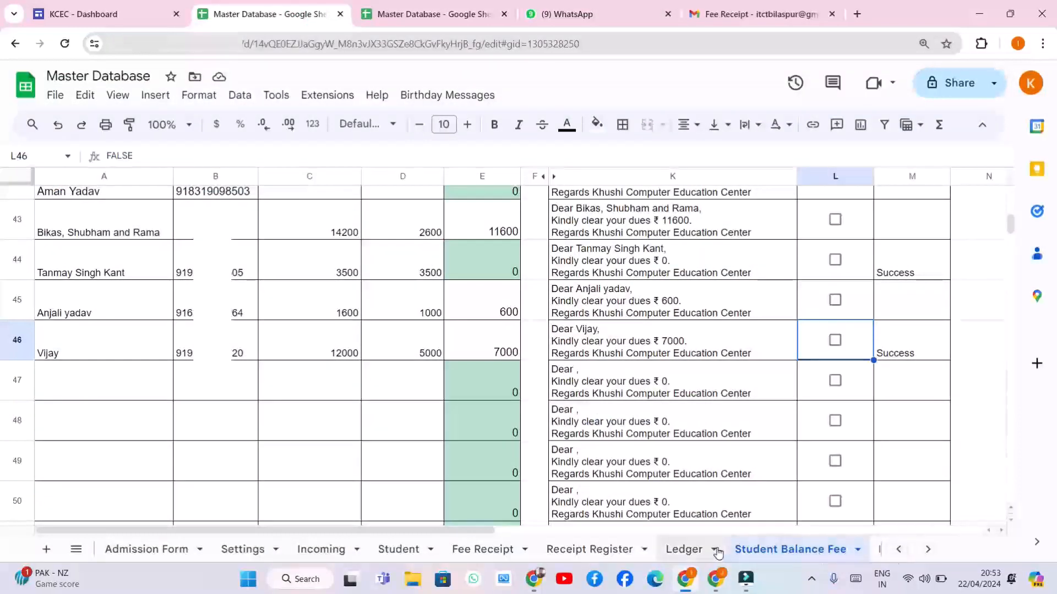
Scroll to the later sheet tabs and review the Courses sheet
left_click(930, 549)
left_click(930, 549)
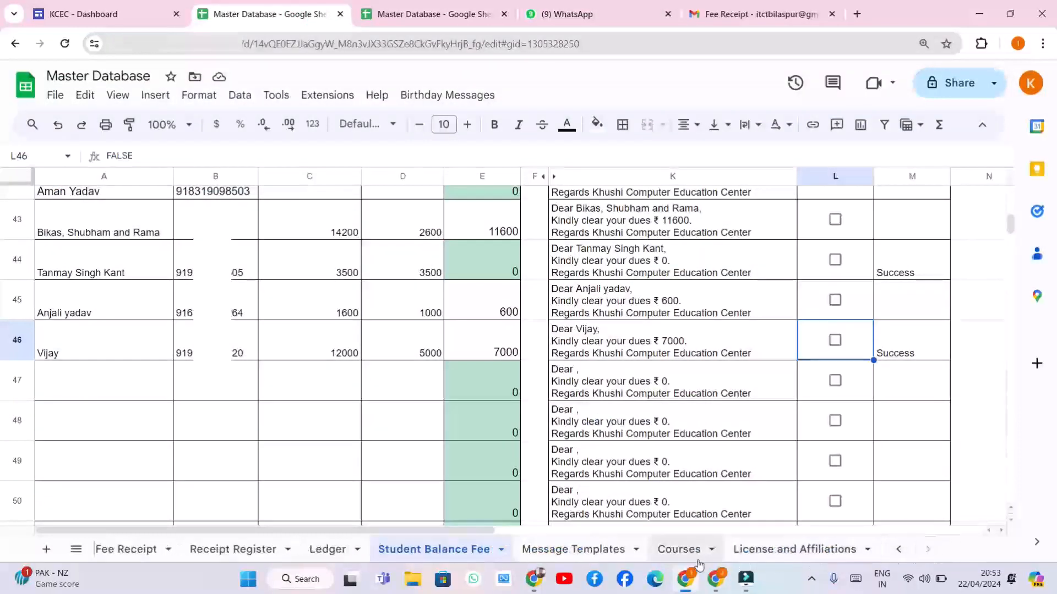
left_click(694, 554)
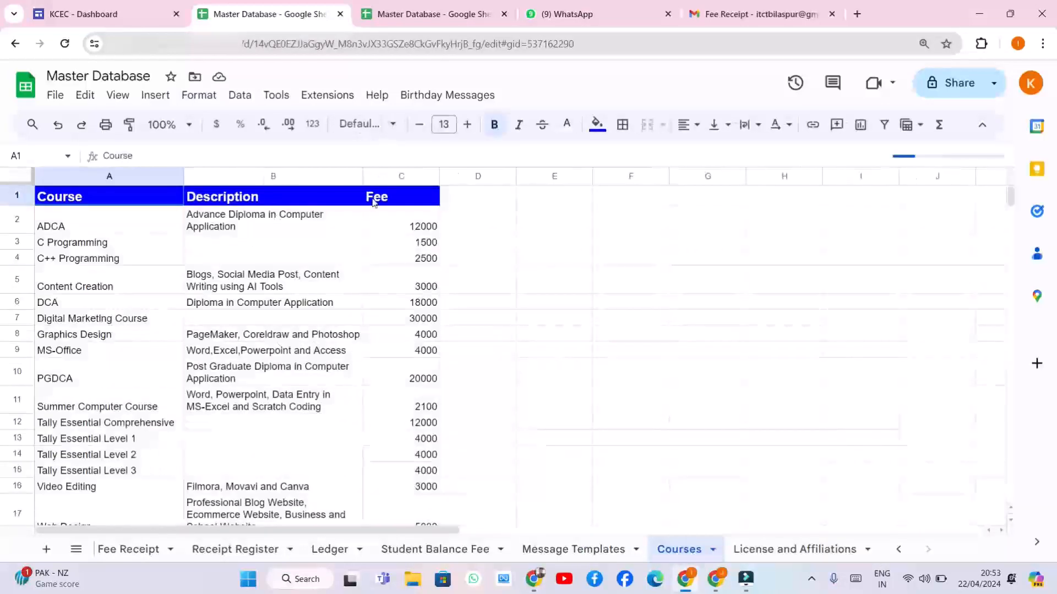
scroll(237, 332, "down", 5)
scroll(237, 332, "up", 5)
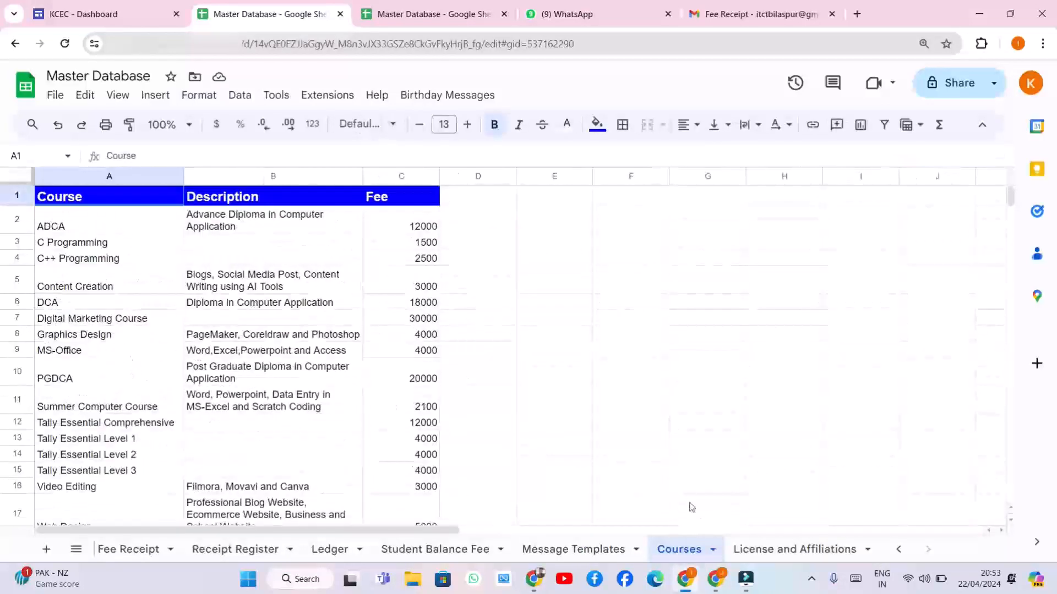
Via the Receipt Register and Navigation sheets, follow the A1 Dashboard link to the dashboard
left_click(243, 549)
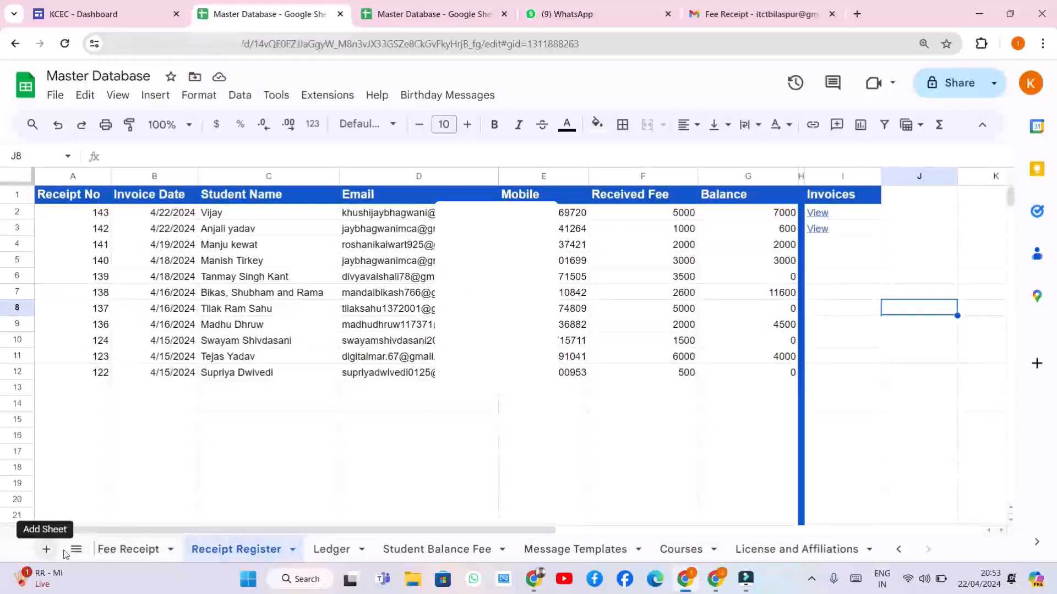
left_click(898, 549)
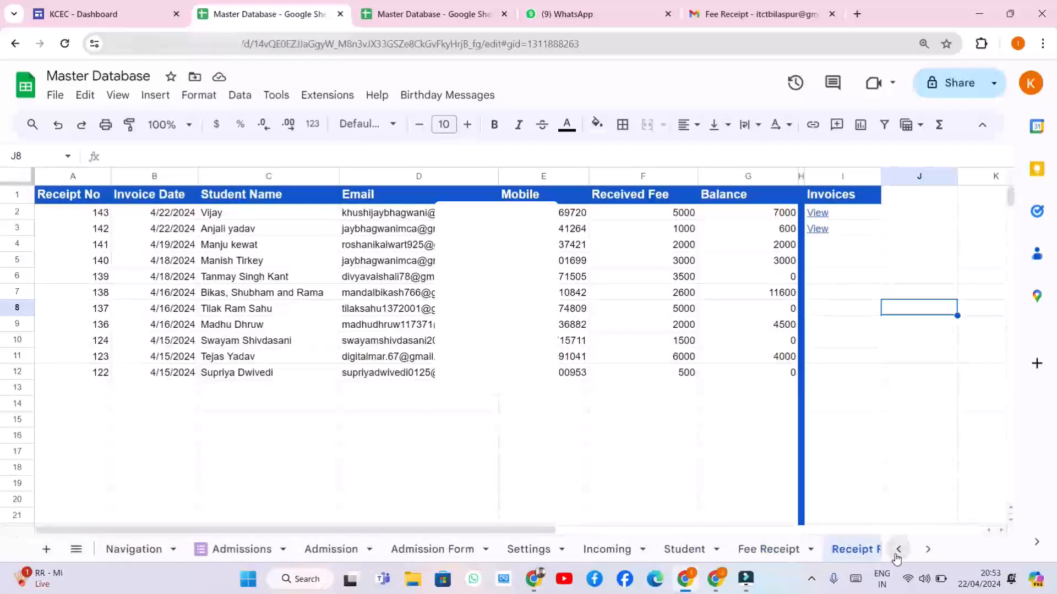
left_click(143, 549)
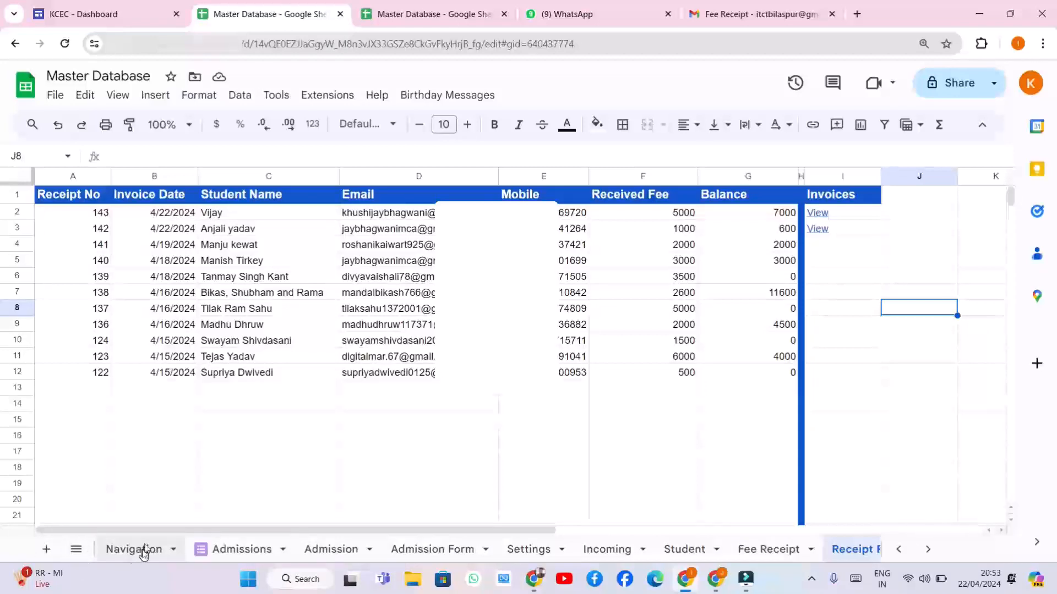
left_click(83, 205)
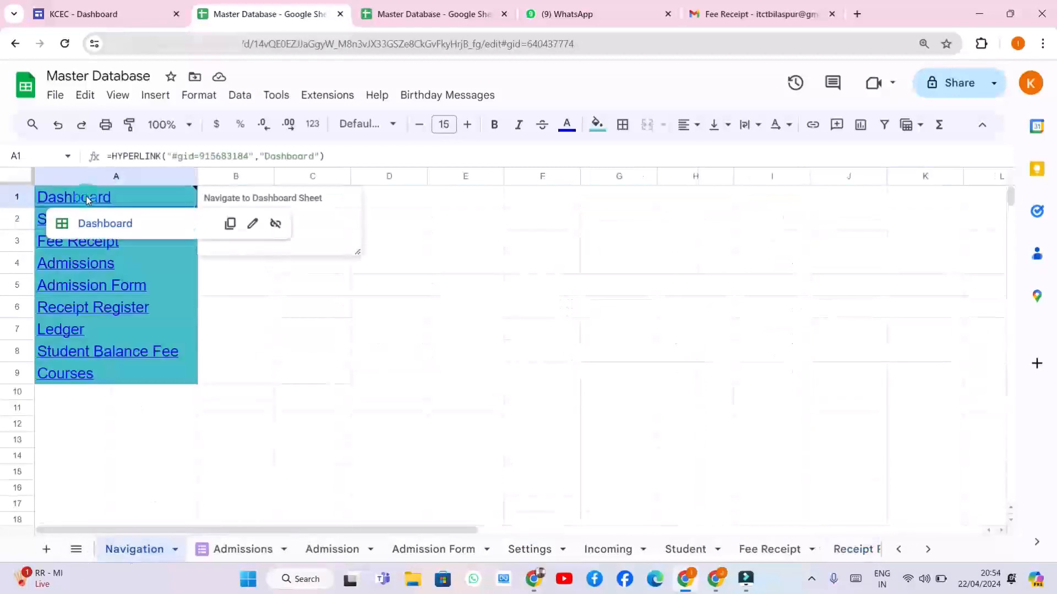
left_click(106, 224)
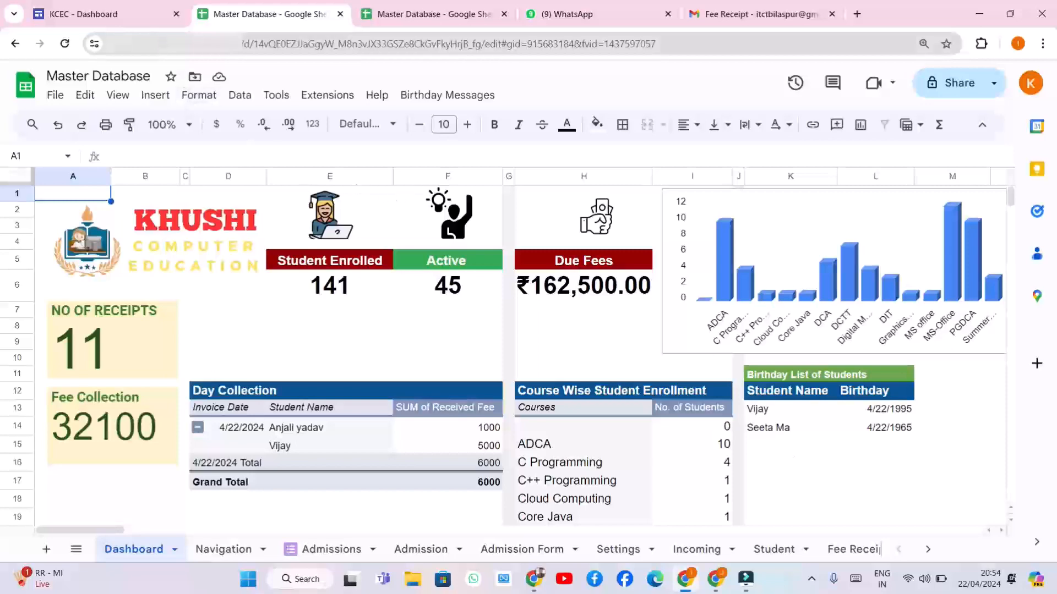
Go to the KCEC - Dashboard site and open its Admission Form from the sidebar
left_click(122, 14)
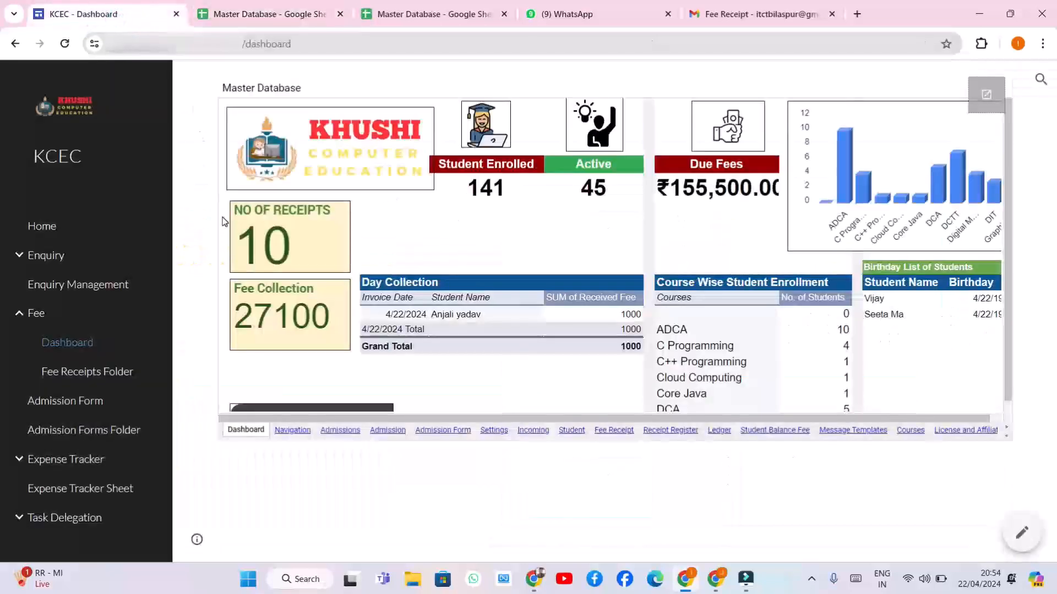
left_click(100, 407)
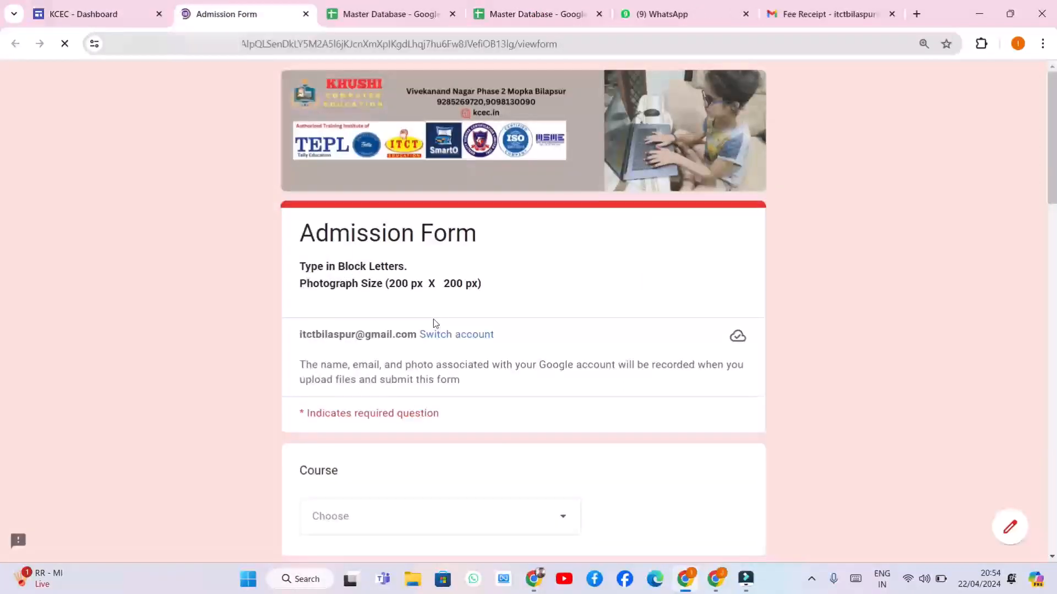
Choose the PGDCA course, enter student name 'Test' and father's name 'Demo Te', and select Male
scroll(447, 307, "down", 3)
left_click(502, 320)
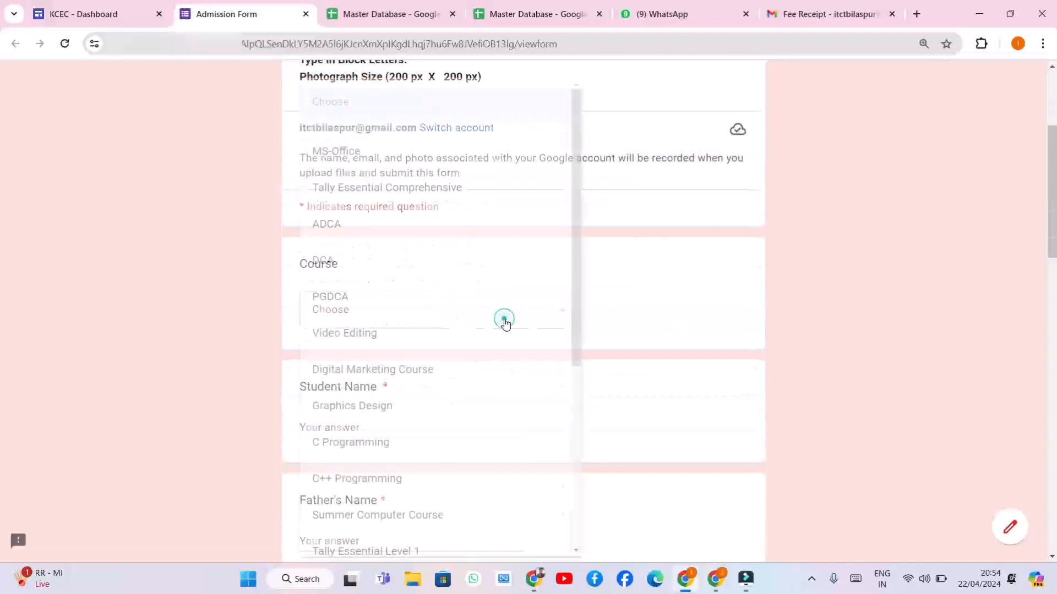
left_click(380, 300)
scroll(335, 349, "down", 1)
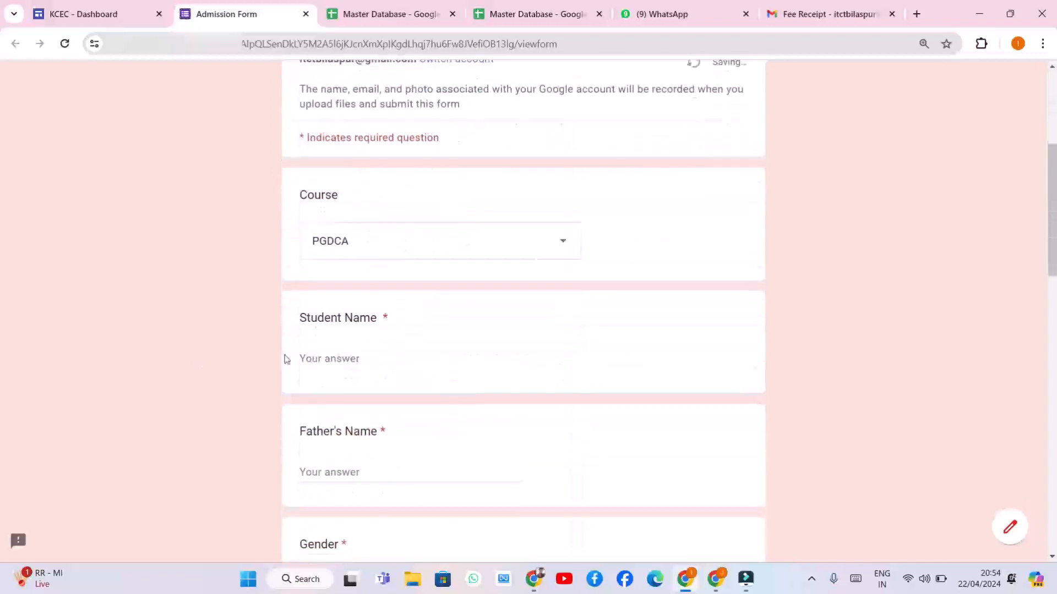
left_click(357, 358)
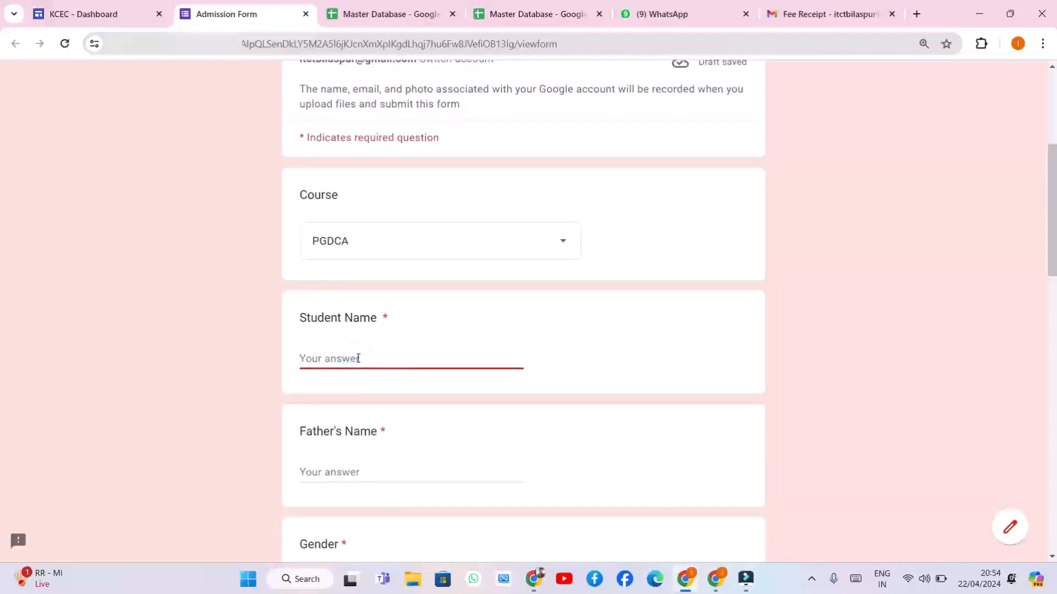
type("Test")
scroll(358, 358, "down", 2)
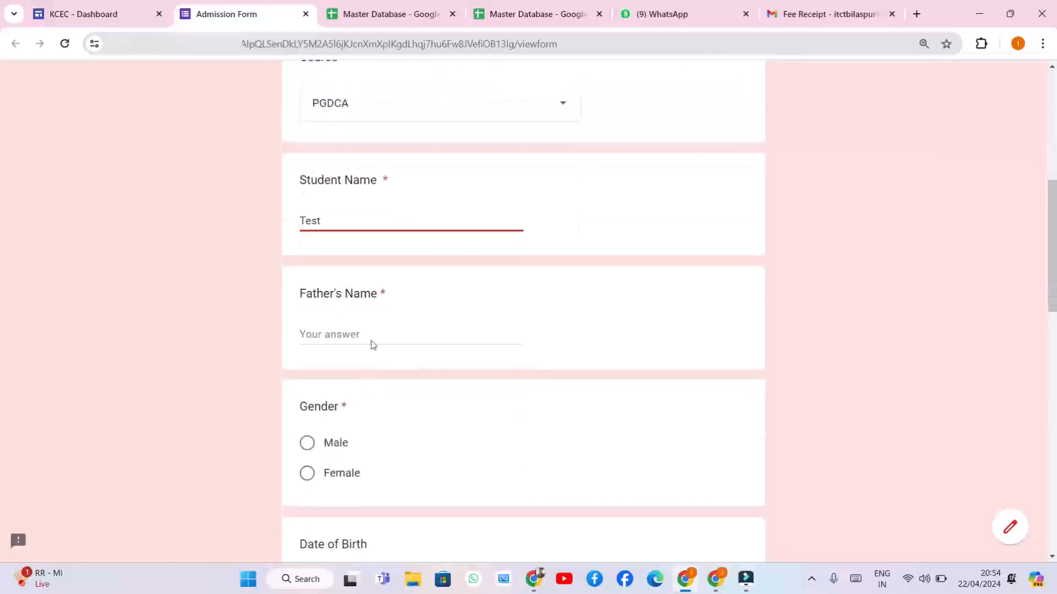
left_click(371, 330)
type("Demo Test")
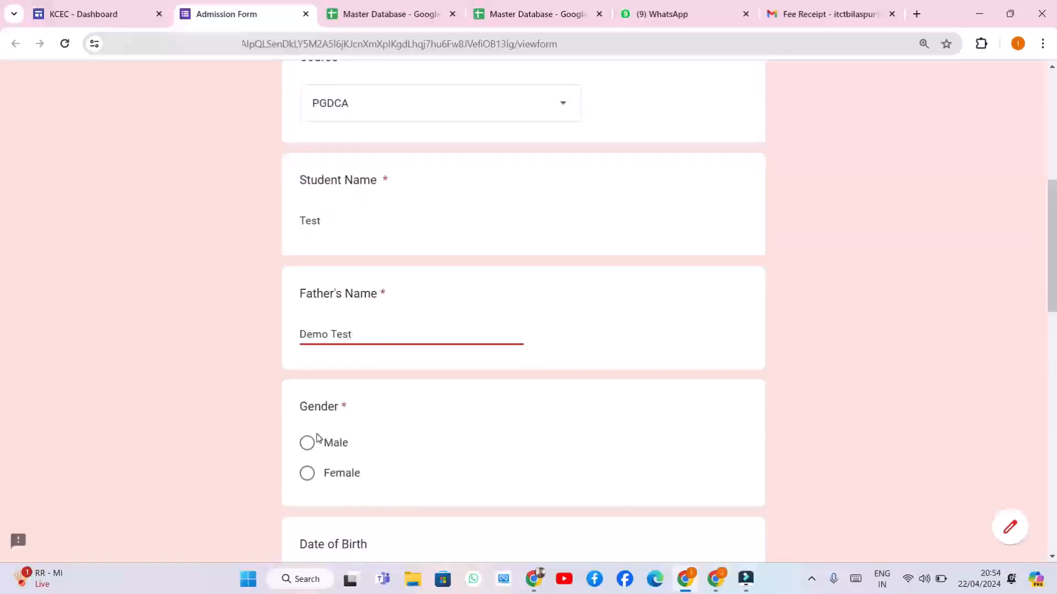
left_click(317, 442)
Set the date of birth to 2 April 2024 and the date of joining to 22 April 2024
scroll(382, 443, "down", 4)
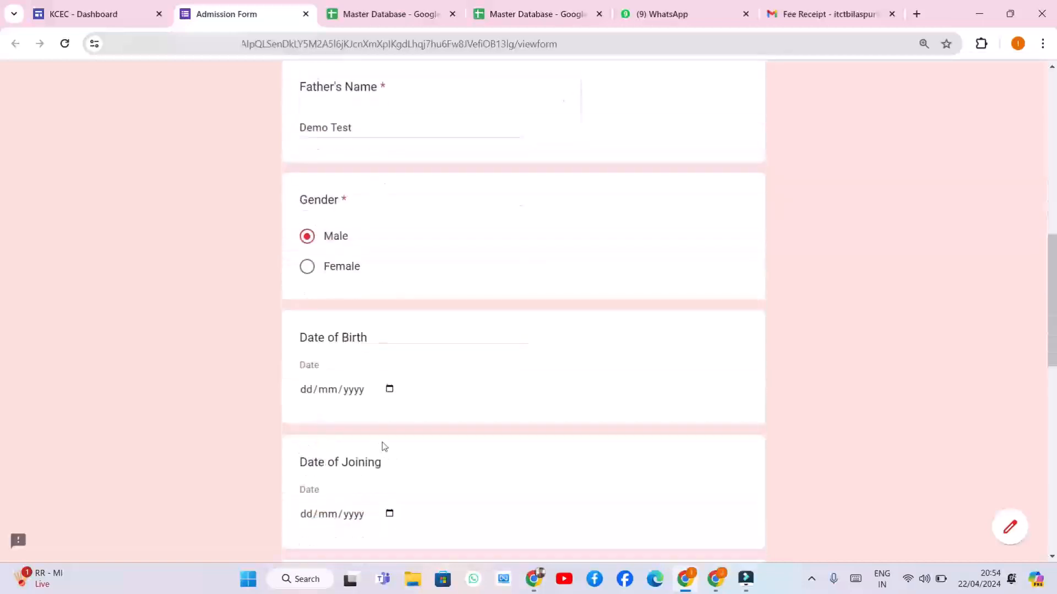
left_click(389, 390)
left_click(361, 234)
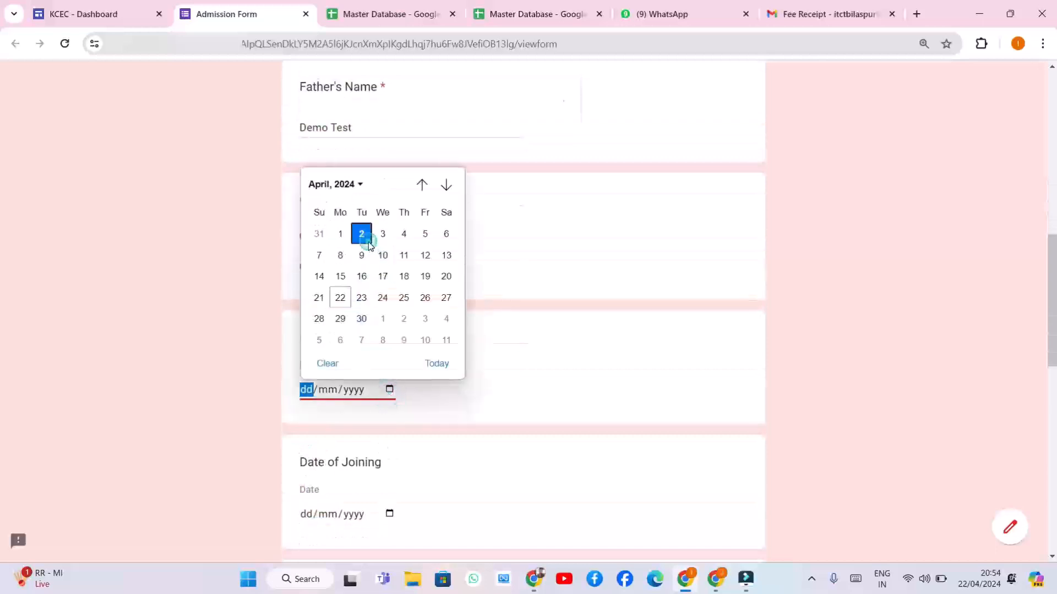
scroll(363, 443, "up", 1)
left_click(358, 441)
left_click(389, 445)
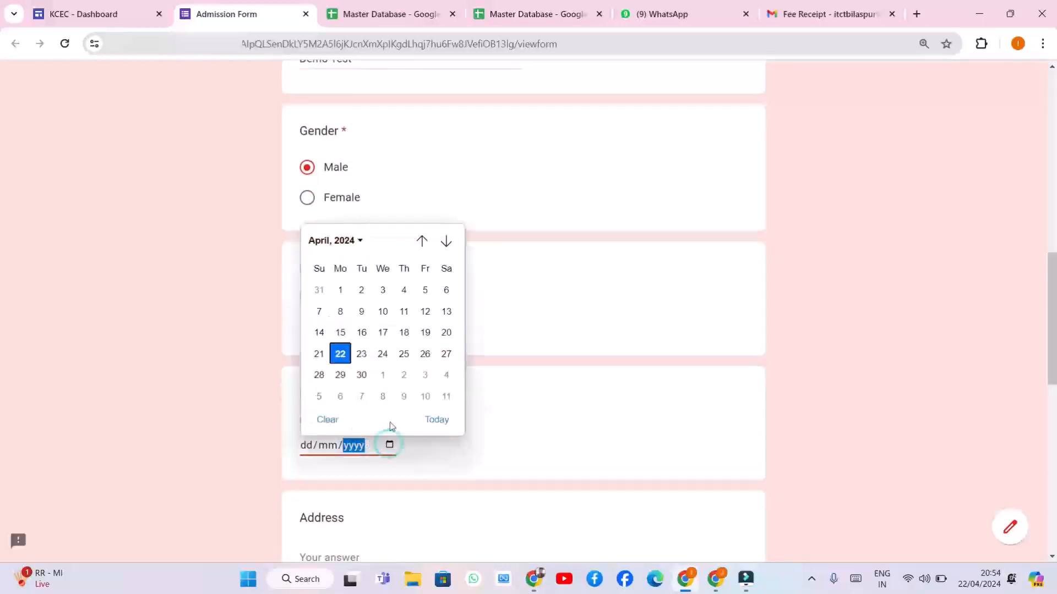
left_click(342, 352)
Enter address Bilaspur, a mobile number and the applicant's email, fixing the gmail misspelling
scroll(393, 413, "down", 4)
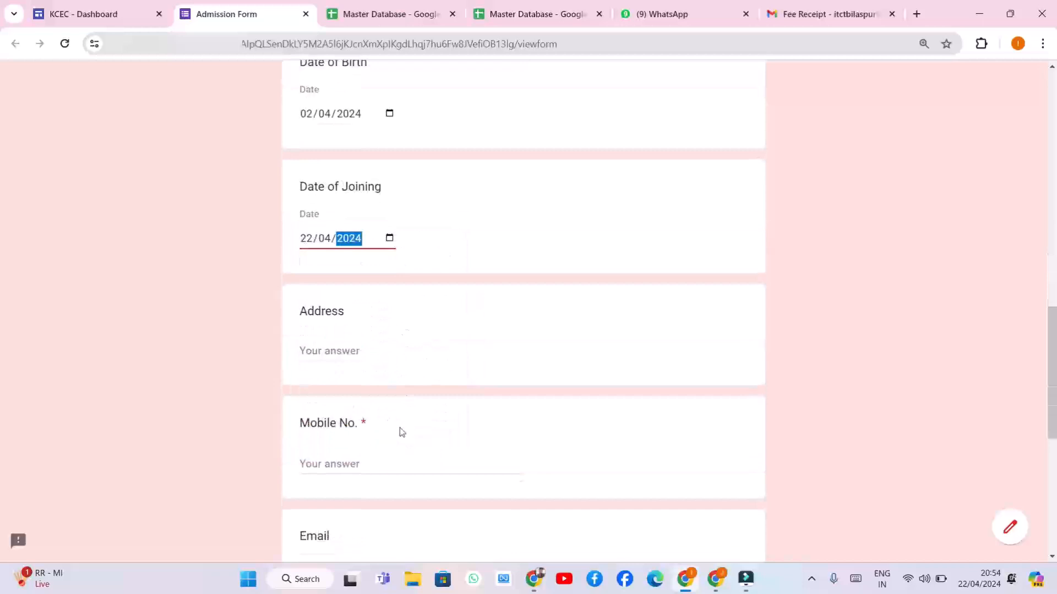
left_click(346, 351)
type("Bilaspur")
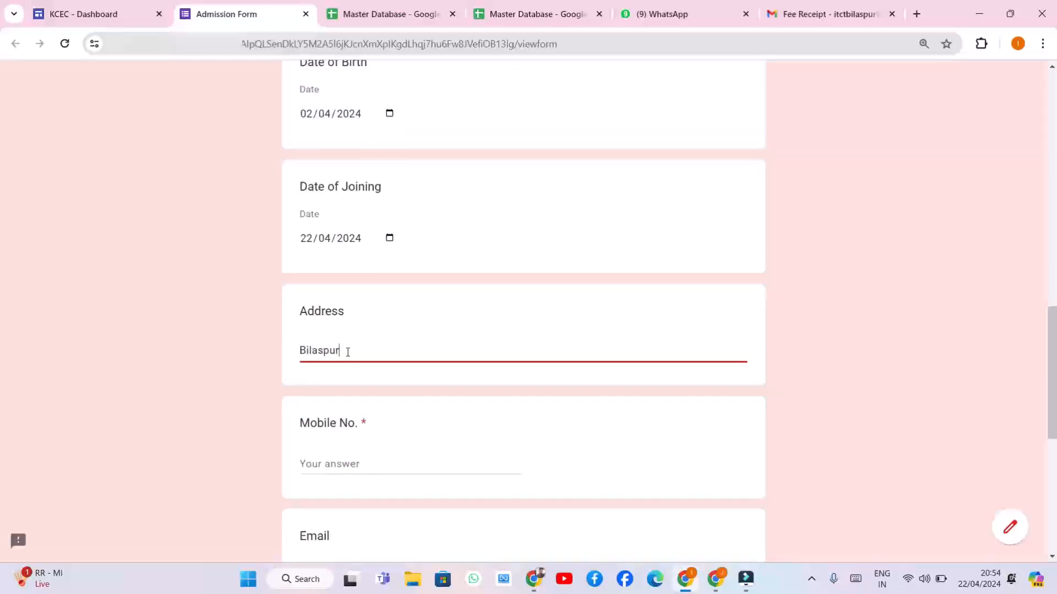
left_click(355, 460)
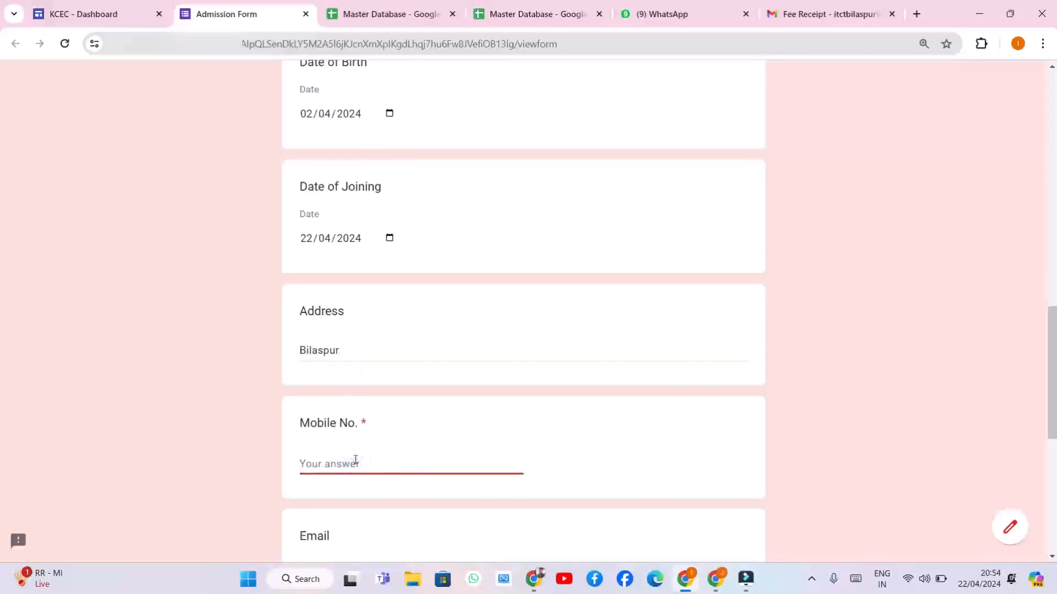
type("999999999")
scroll(356, 461, "down", 3)
left_click(365, 364)
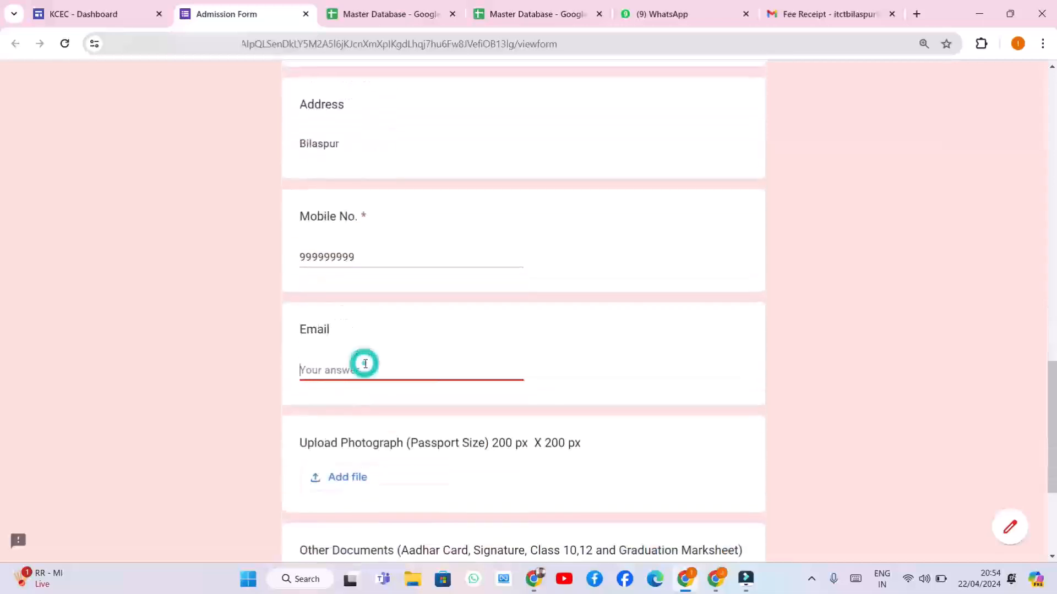
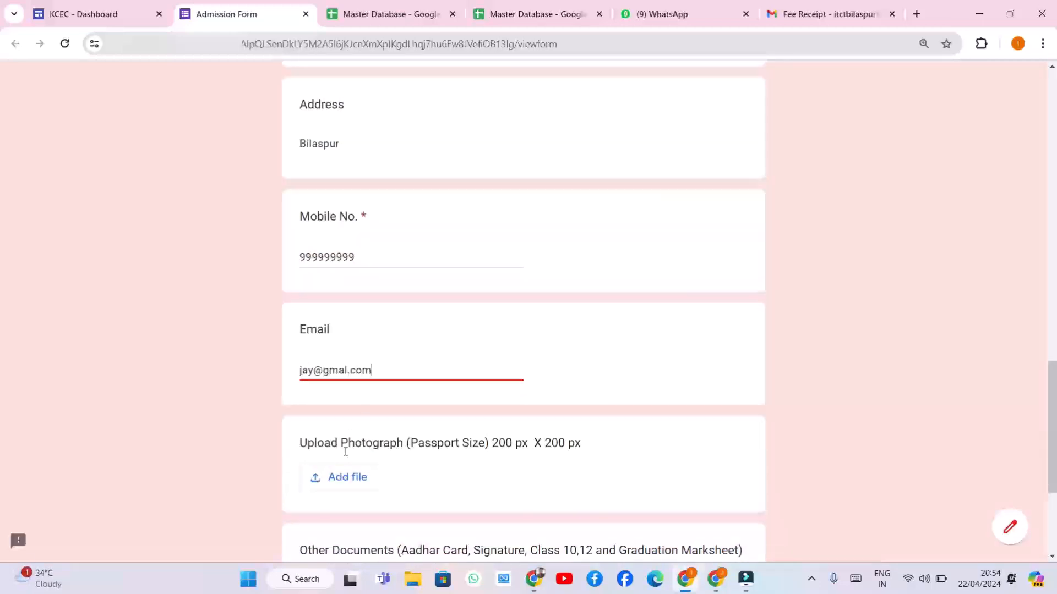
left_click(343, 371)
type("i")
left_click(361, 479)
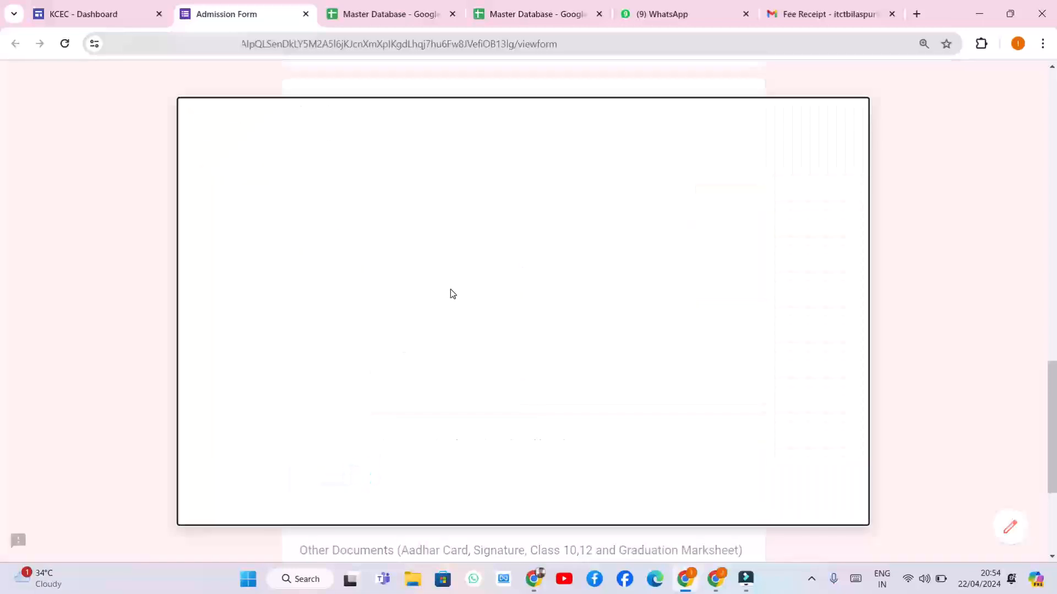
Attach the WhatsApp Image photo from 2024-04-03 as the passport photograph
left_click(515, 424)
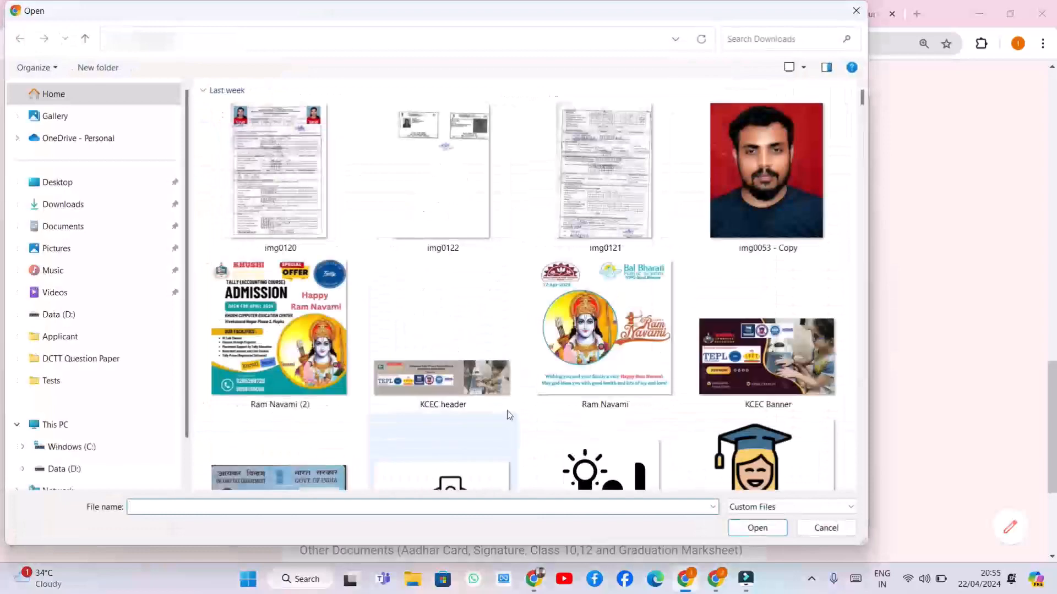
left_click(760, 210)
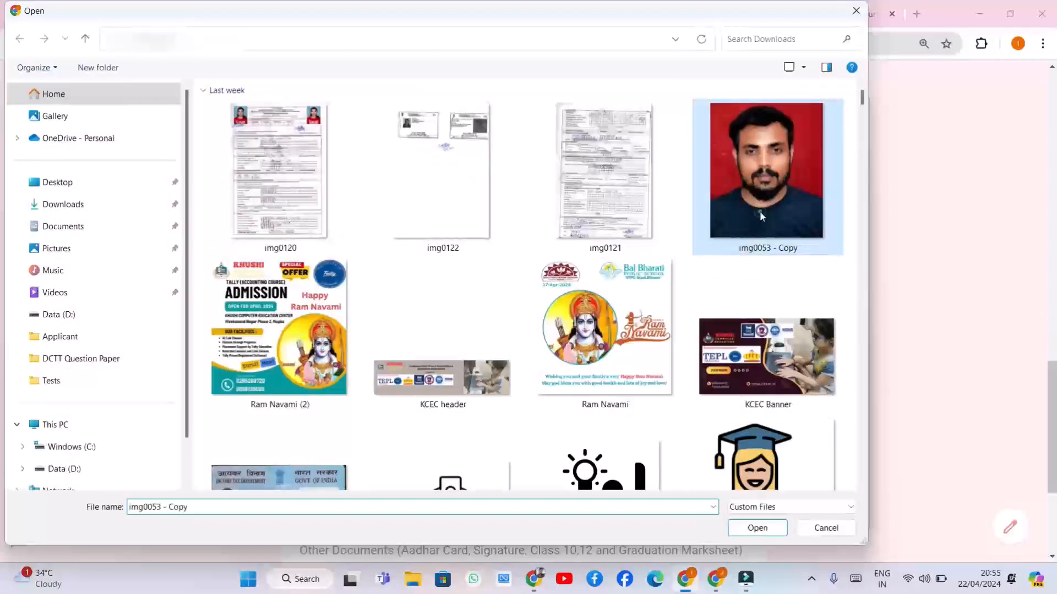
scroll(738, 362, "down", 6)
left_click(634, 286)
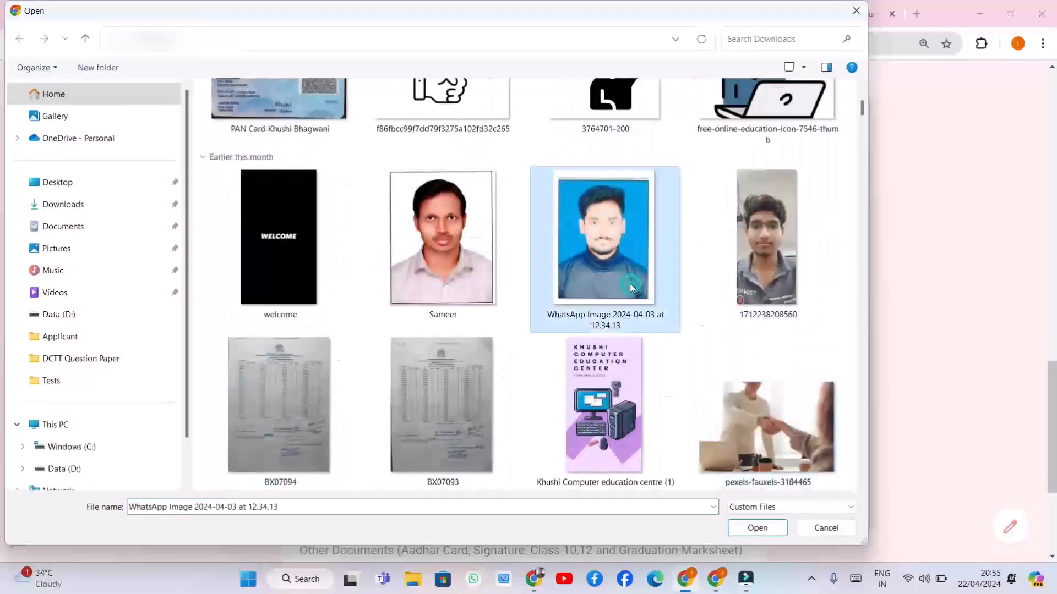
left_click(757, 529)
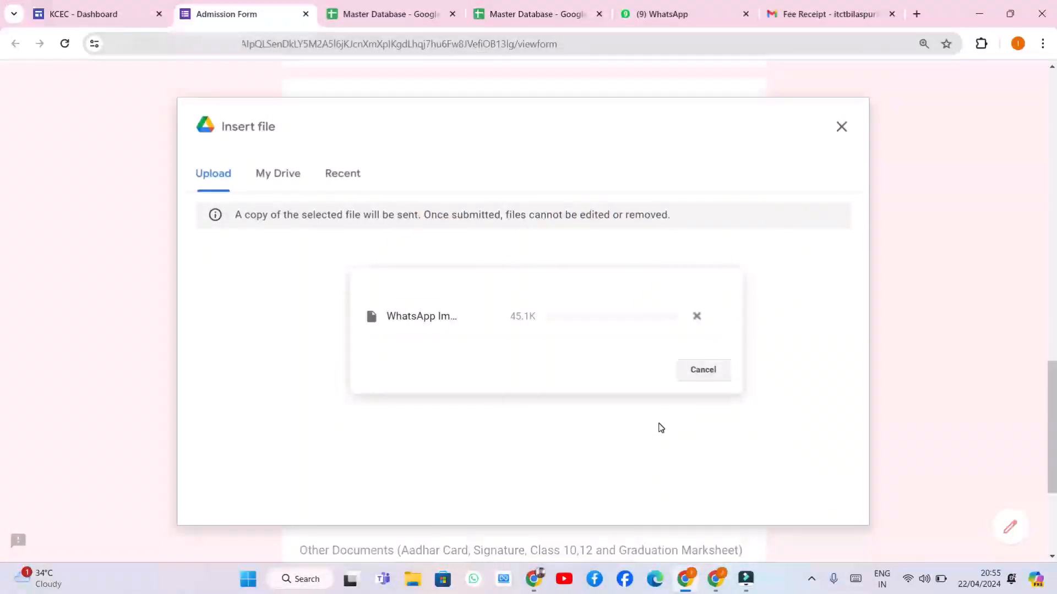
Submit the completed admission form
scroll(573, 501, "down", 4)
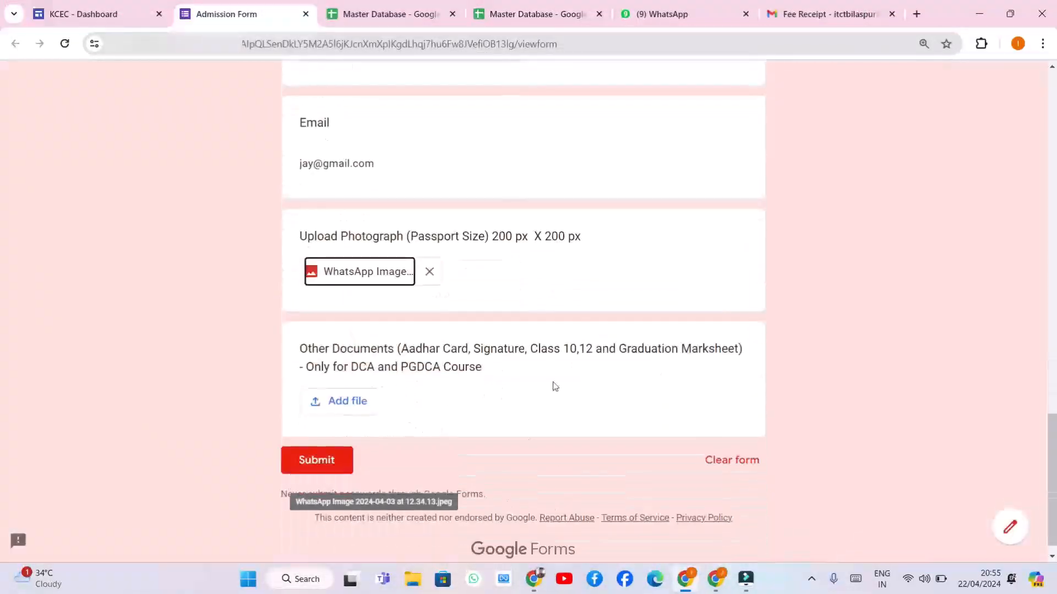
left_click(344, 464)
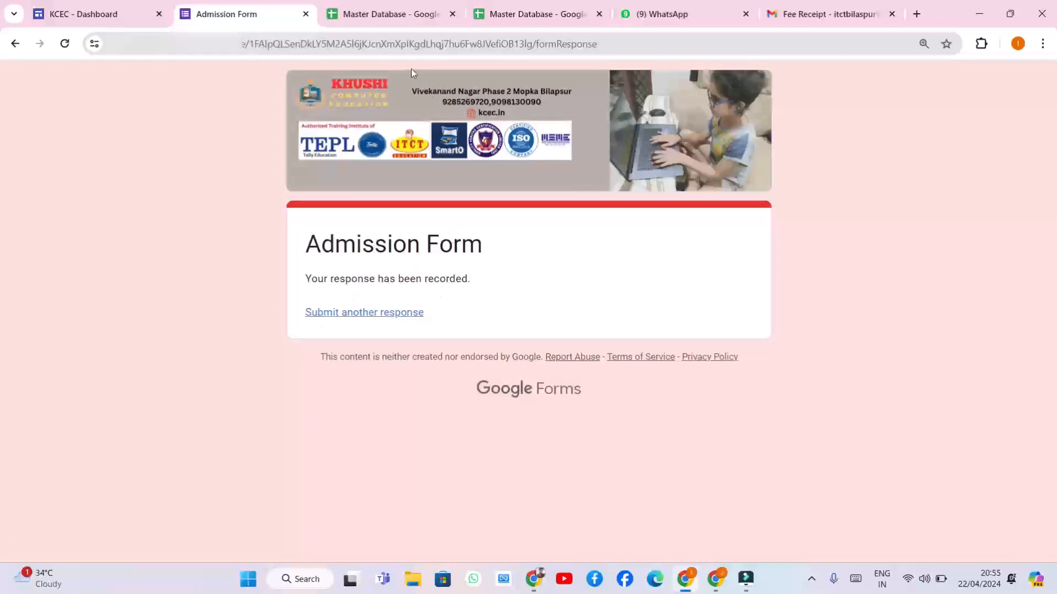
left_click(389, 14)
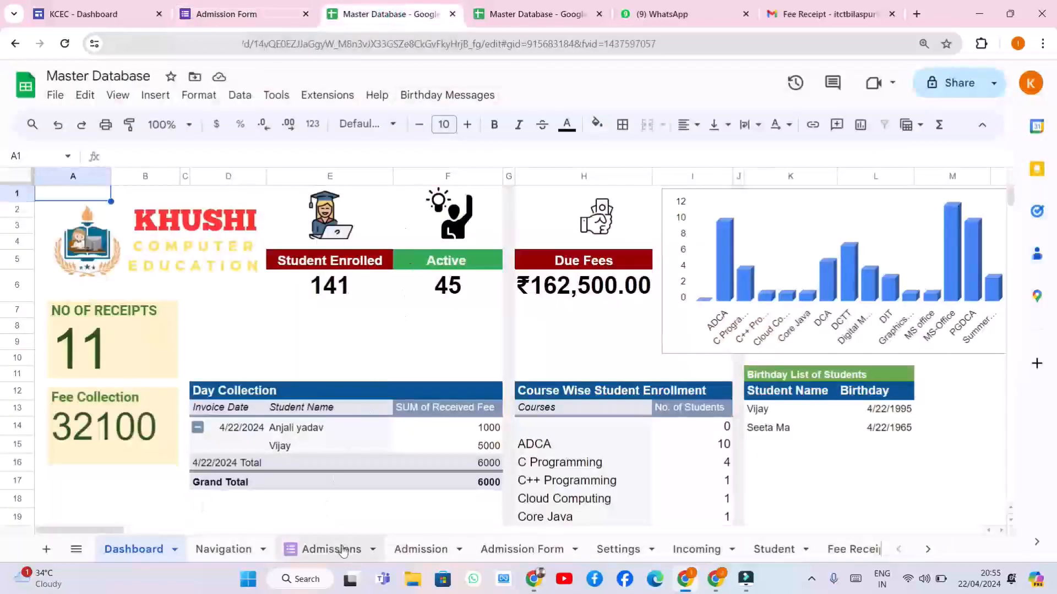
left_click(532, 551)
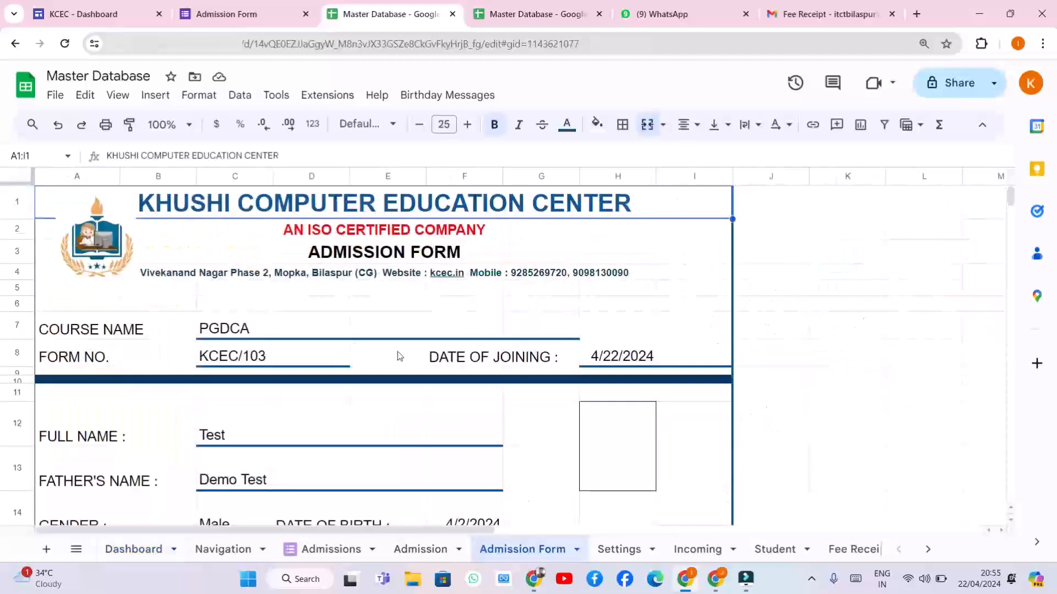
scroll(305, 329, "down", 1)
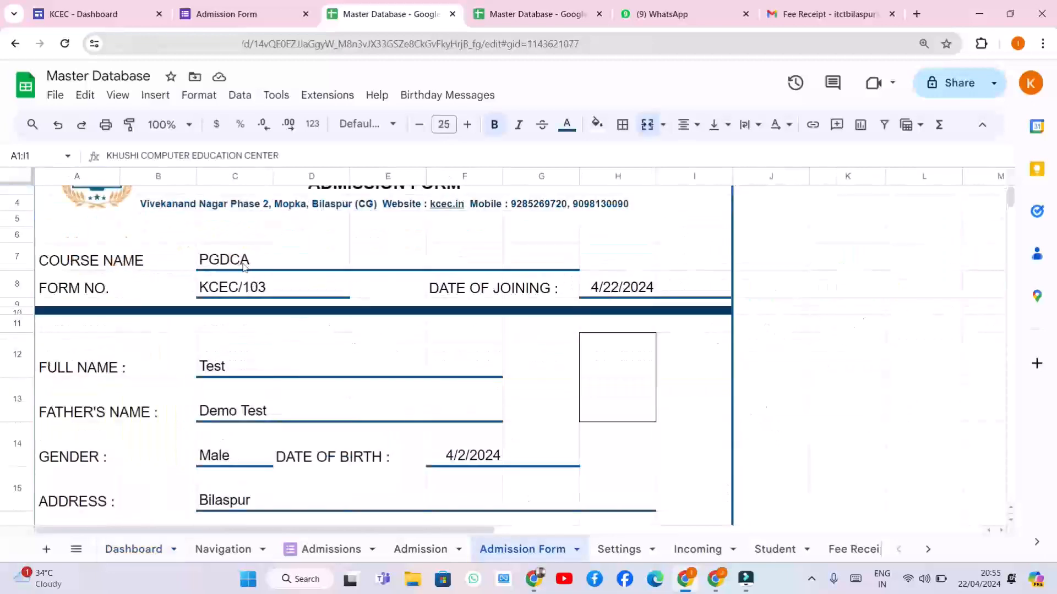
scroll(249, 377, "down", 2)
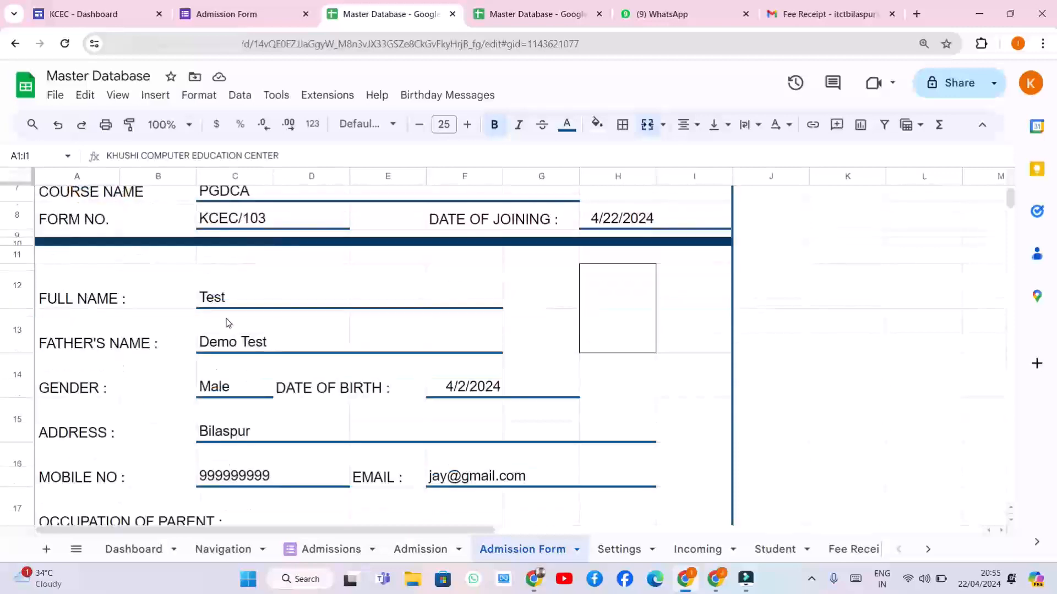
scroll(457, 384, "down", 10)
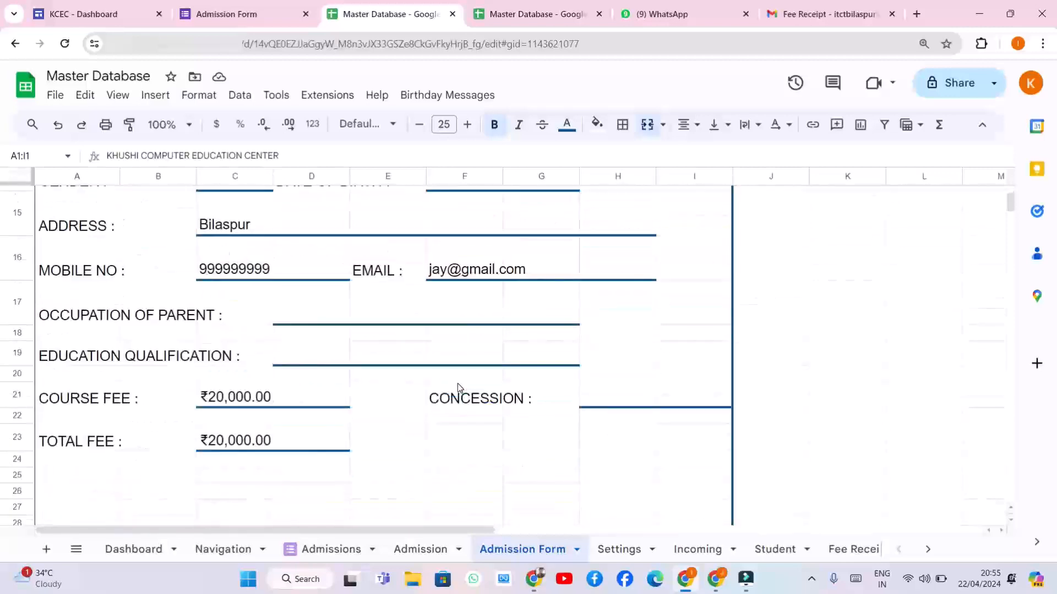
scroll(458, 384, "down", 5)
scroll(458, 384, "up", 8)
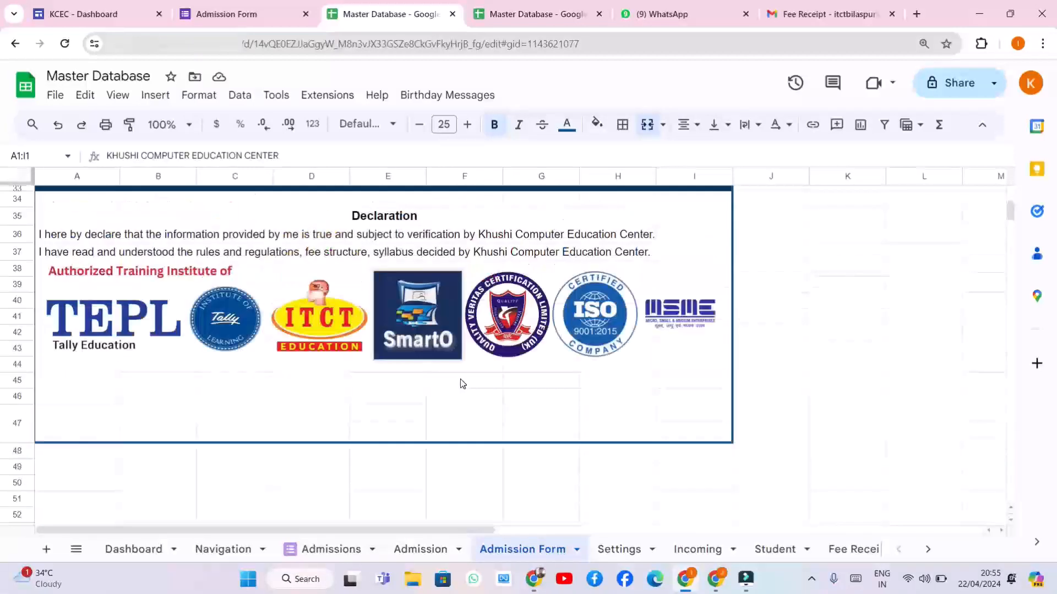
scroll(489, 365, "up", 6)
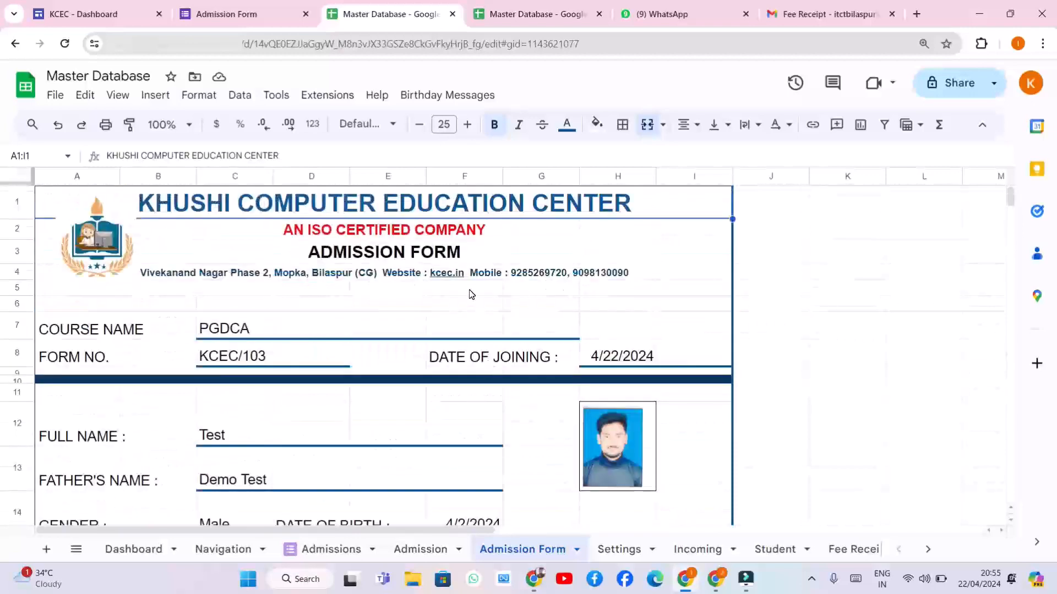
scroll(472, 291, "down", 5)
scroll(473, 291, "up", 5)
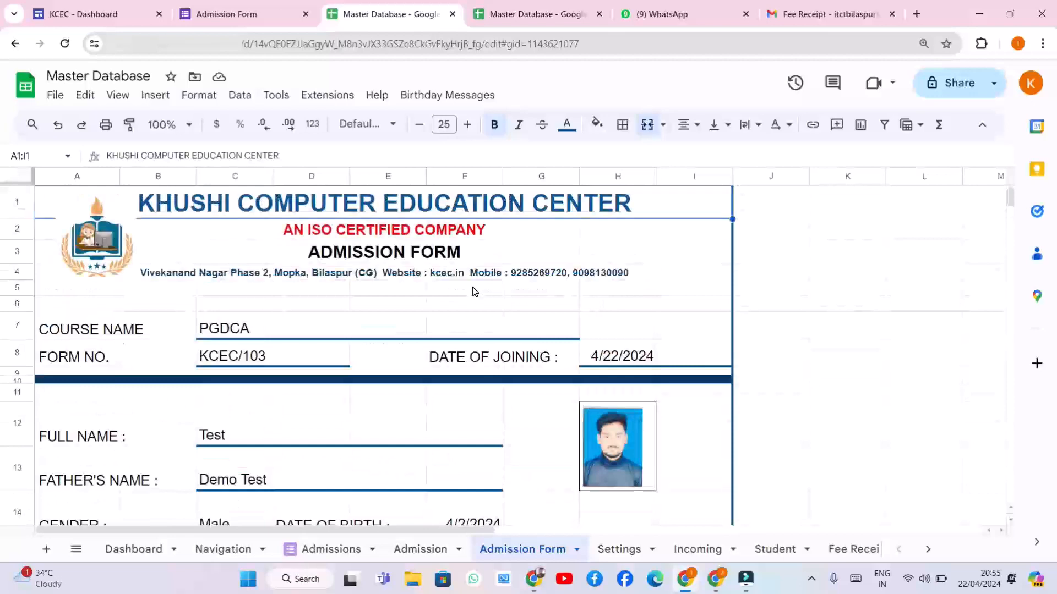
Check the dues reminder in the WhatsApp chat, minimise Filmora, and return to the KCEC dashboard
left_click(667, 14)
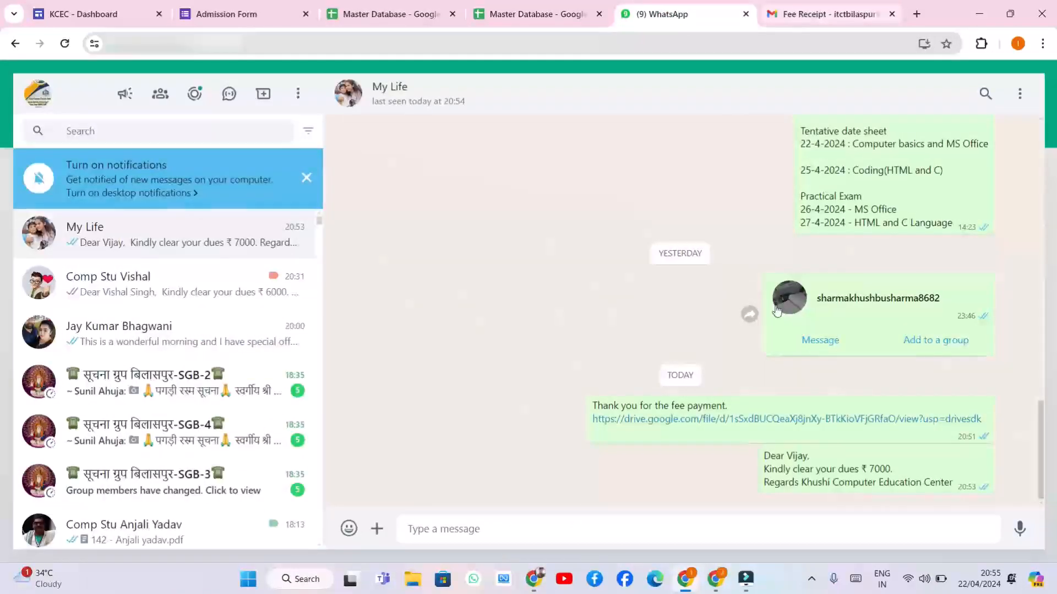
left_click(716, 579)
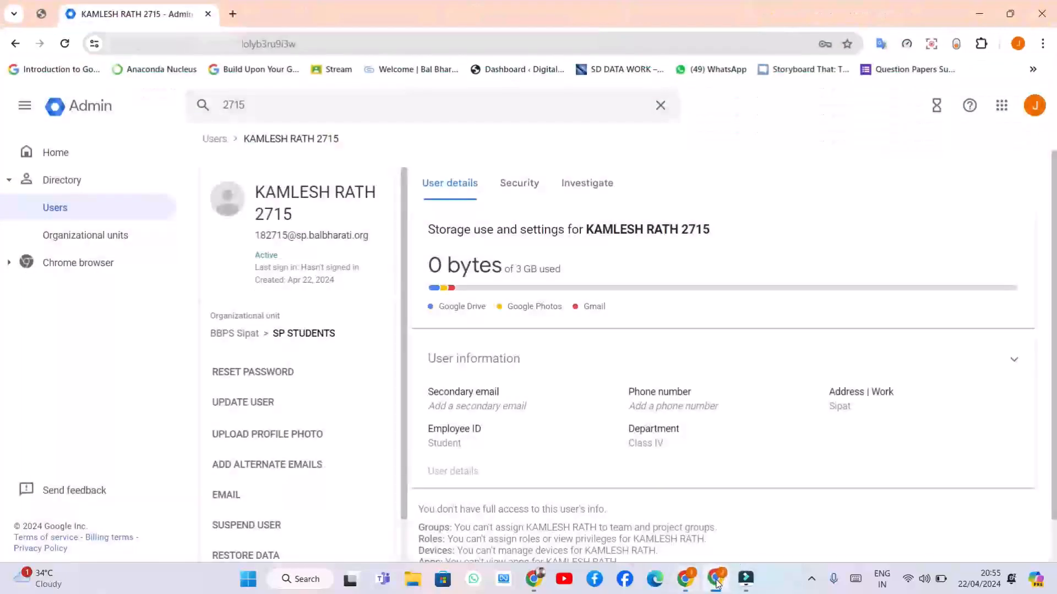
left_click(746, 579)
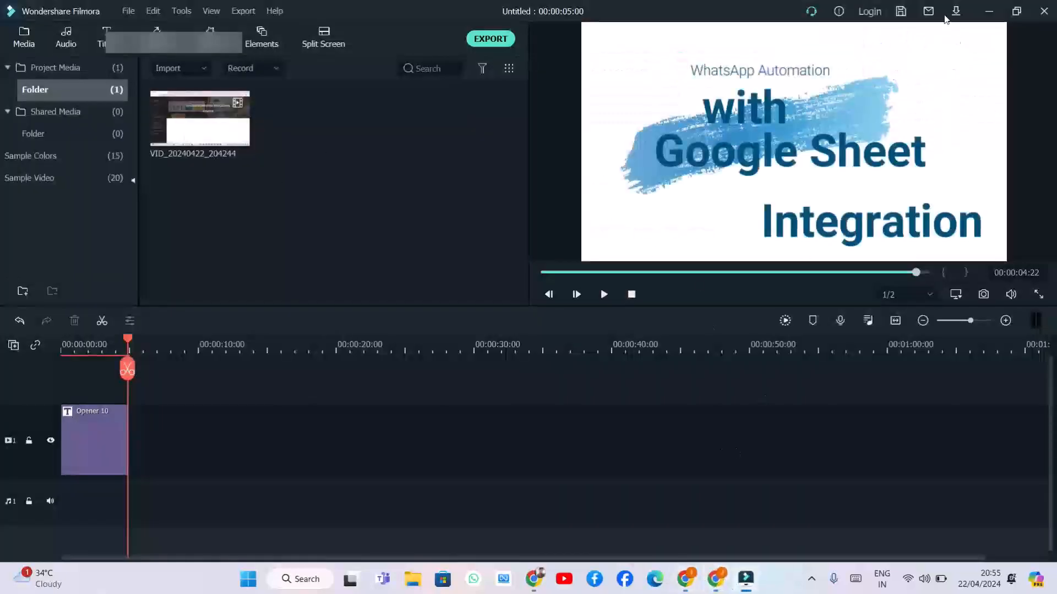
left_click(989, 11)
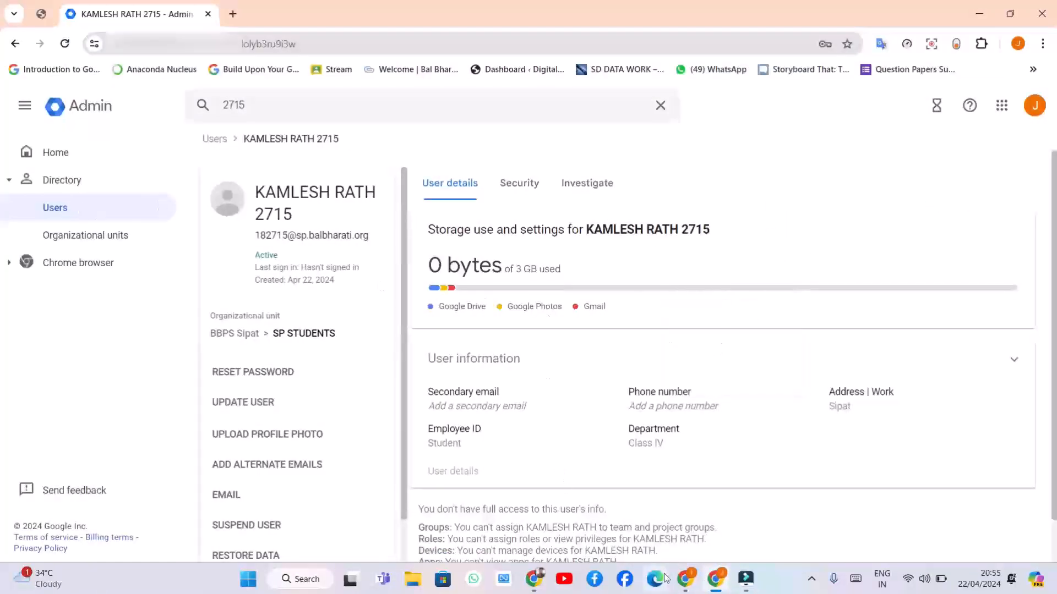
left_click(686, 581)
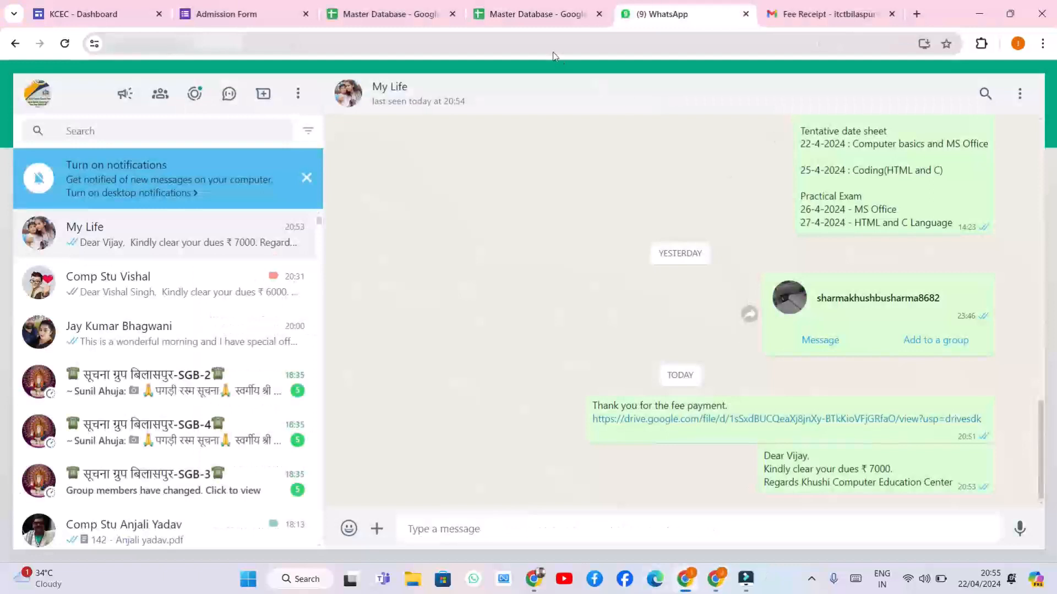
left_click(99, 15)
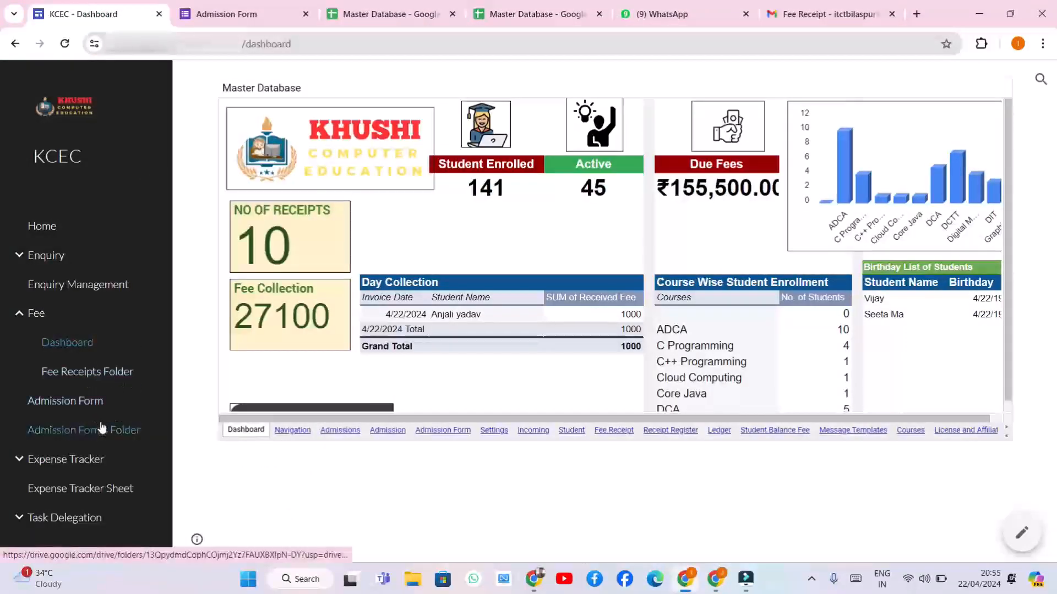
Open the Admission Forms folder in Drive and preview KCEC/103 - Test.pdf and another form
left_click(120, 435)
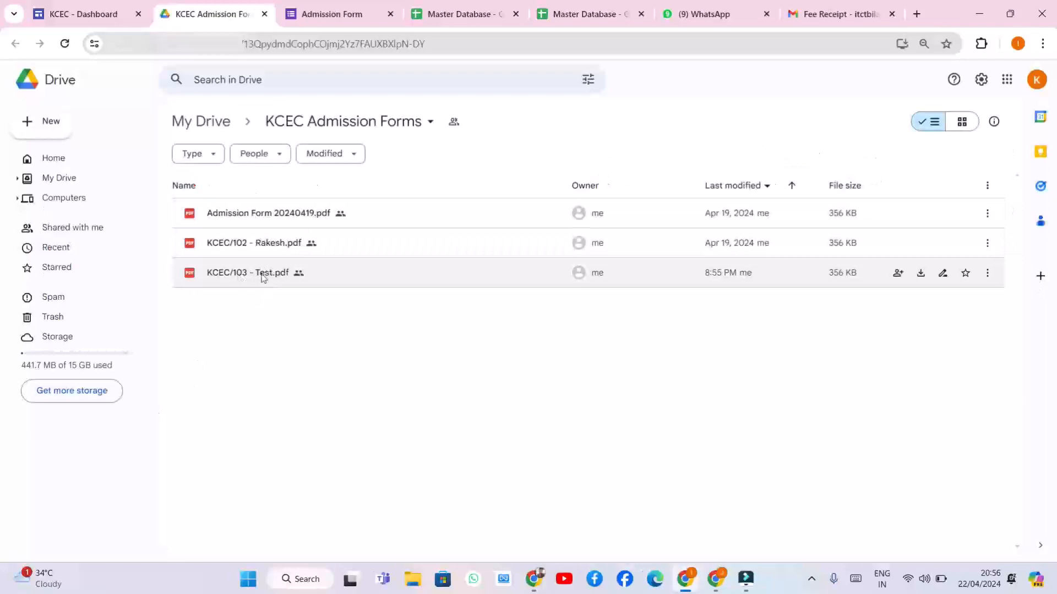
double_click(264, 275)
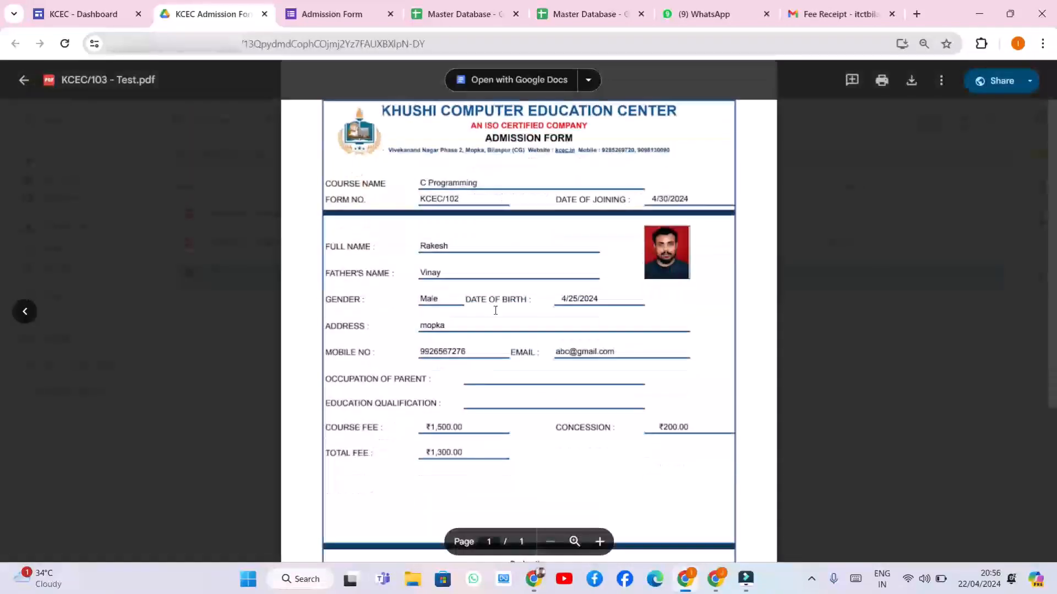
left_click(25, 82)
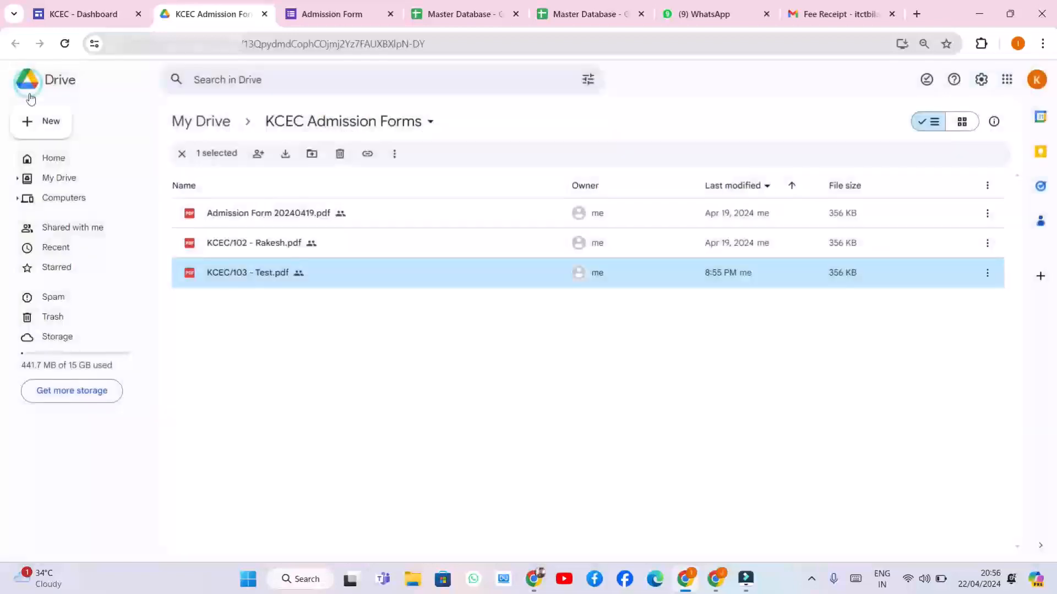
double_click(255, 240)
key("ctrl+1")
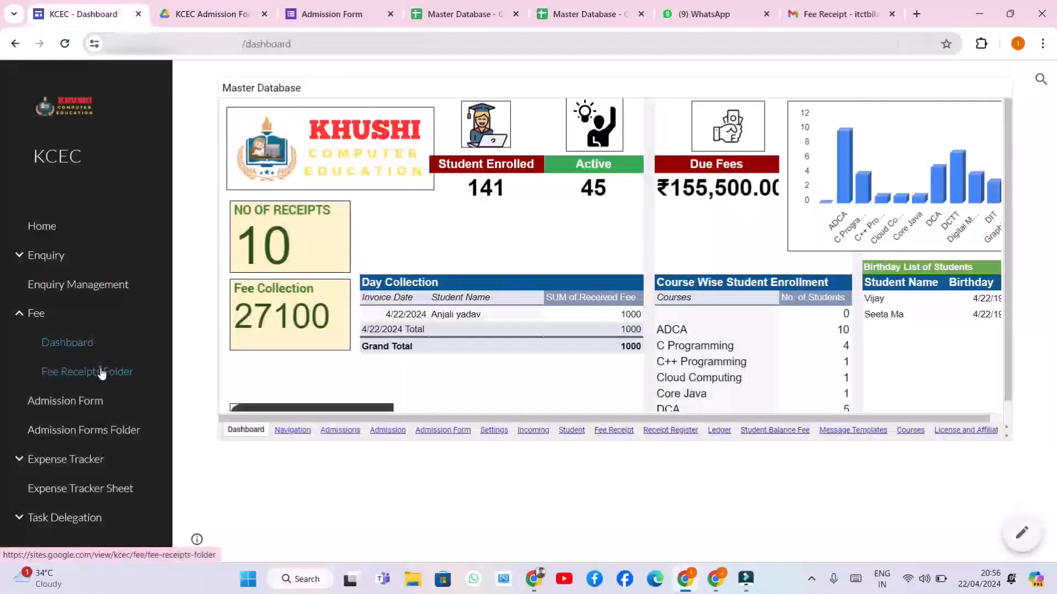
Open the Fee Receipts Folder page and scroll through the listed receipt PDFs
left_click(98, 372)
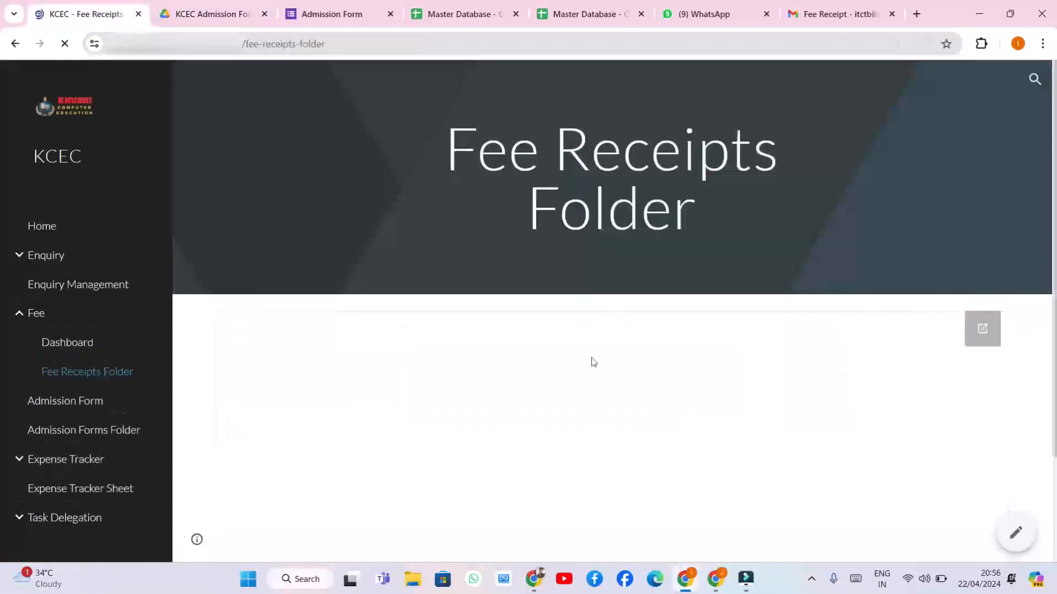
scroll(368, 356, "down", 5)
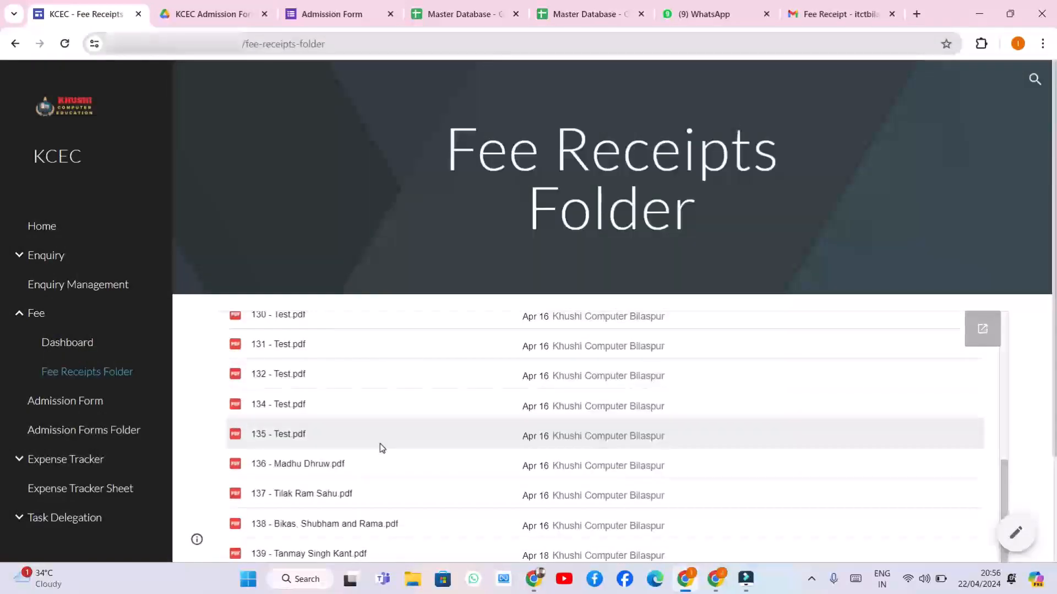
scroll(380, 443, "up", 5)
scroll(378, 414, "down", 5)
scroll(378, 425, "up", 5)
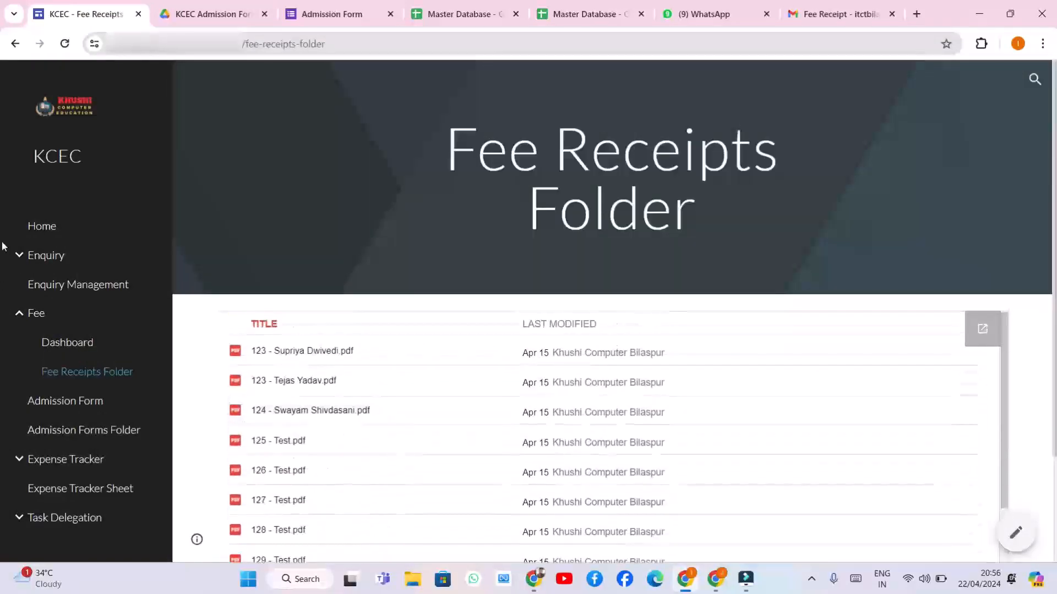
scroll(78, 459, "down", 3)
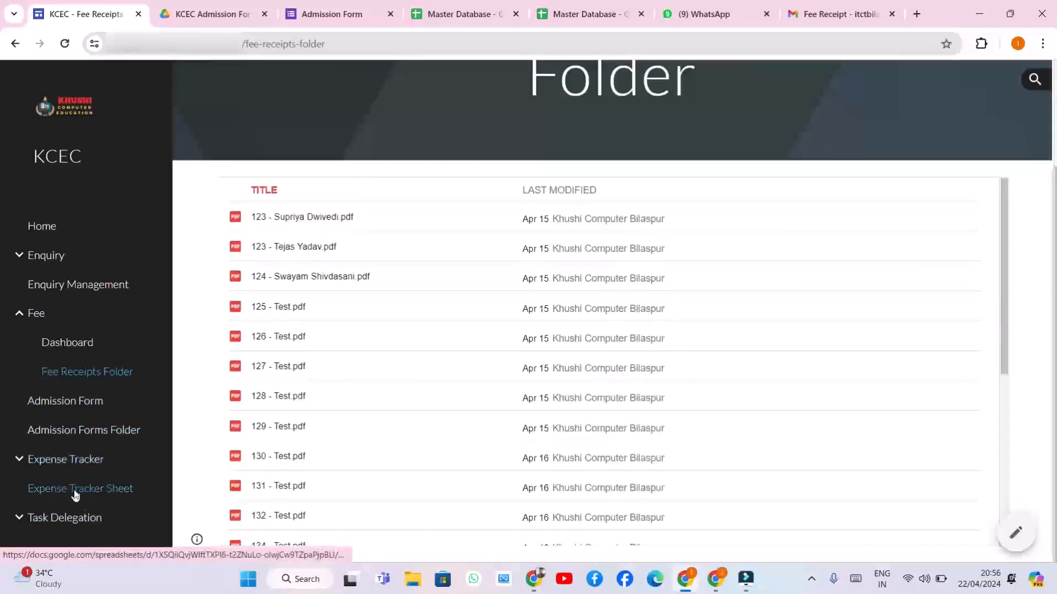
Open the Expense Tracker Sheet and view its Dashboard charts
left_click(76, 494)
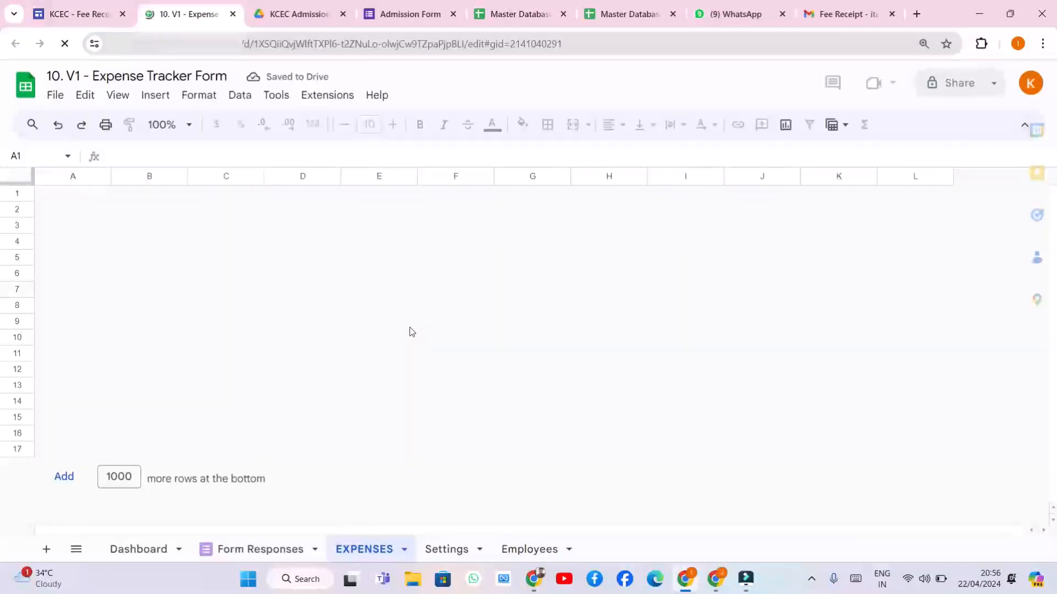
scroll(281, 341, "down", 3)
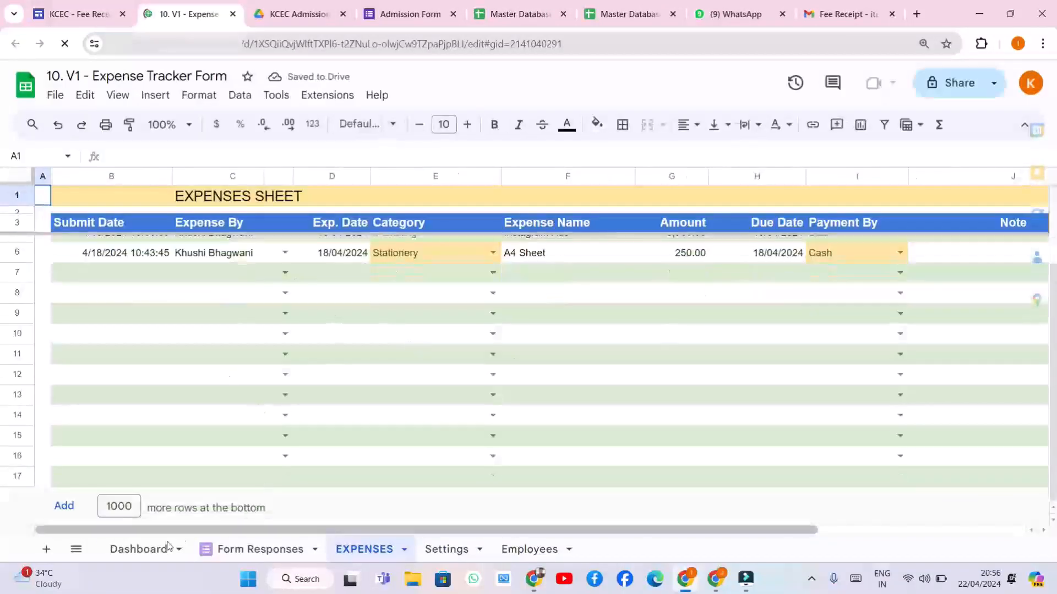
left_click(138, 549)
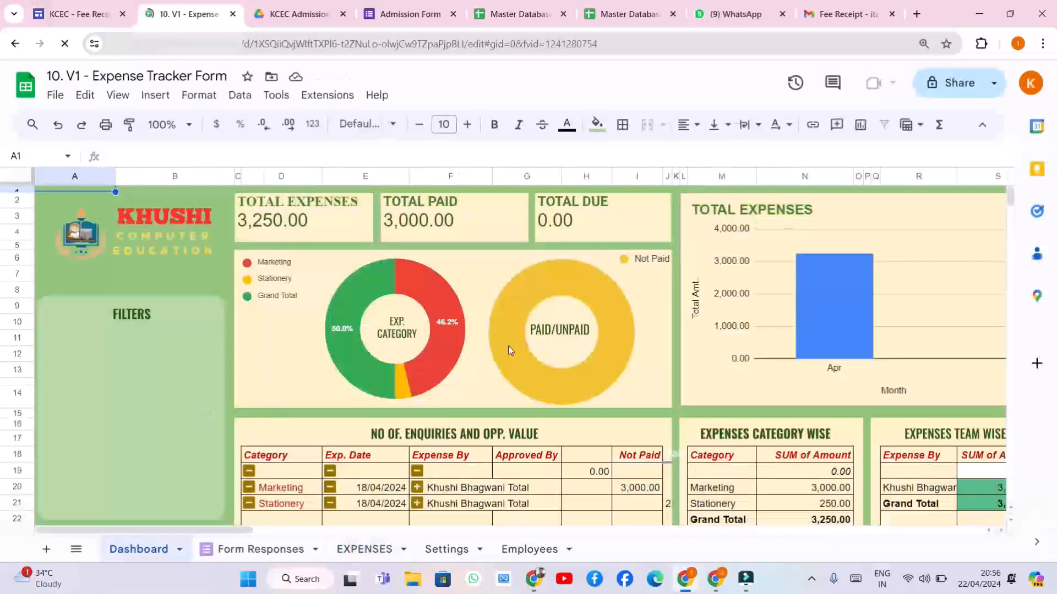
left_click(81, 15)
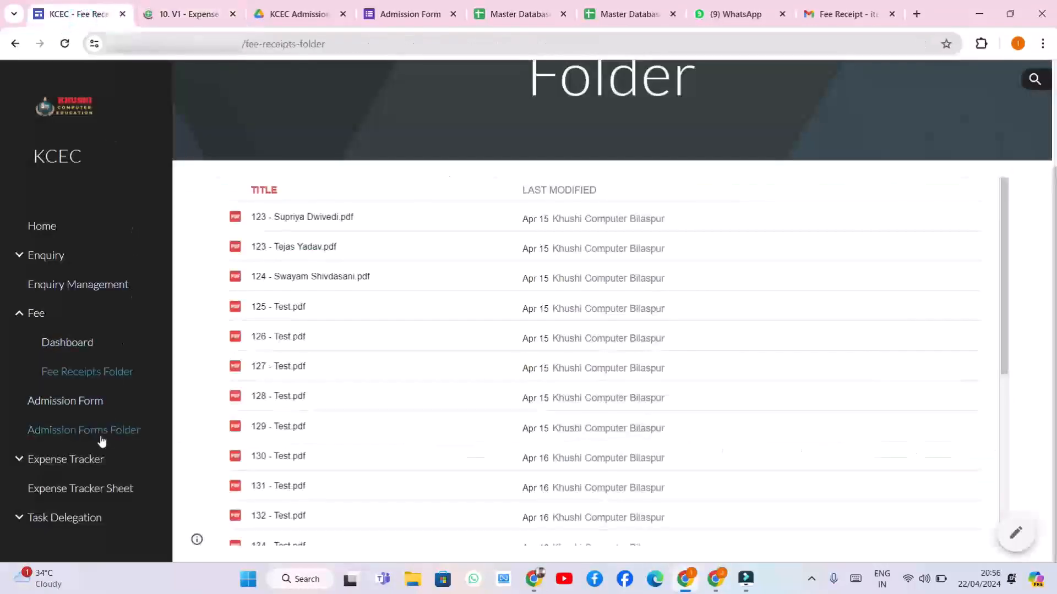
Visit the Task Delegation and Task Manager pages, then open Lead Nurture under Enquiry
left_click(84, 518)
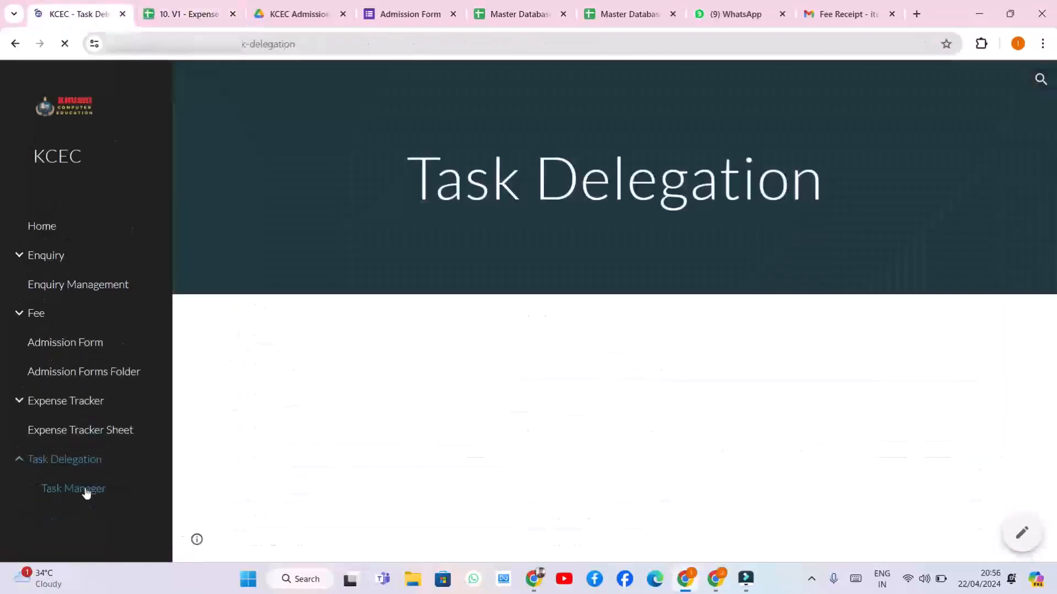
left_click(85, 489)
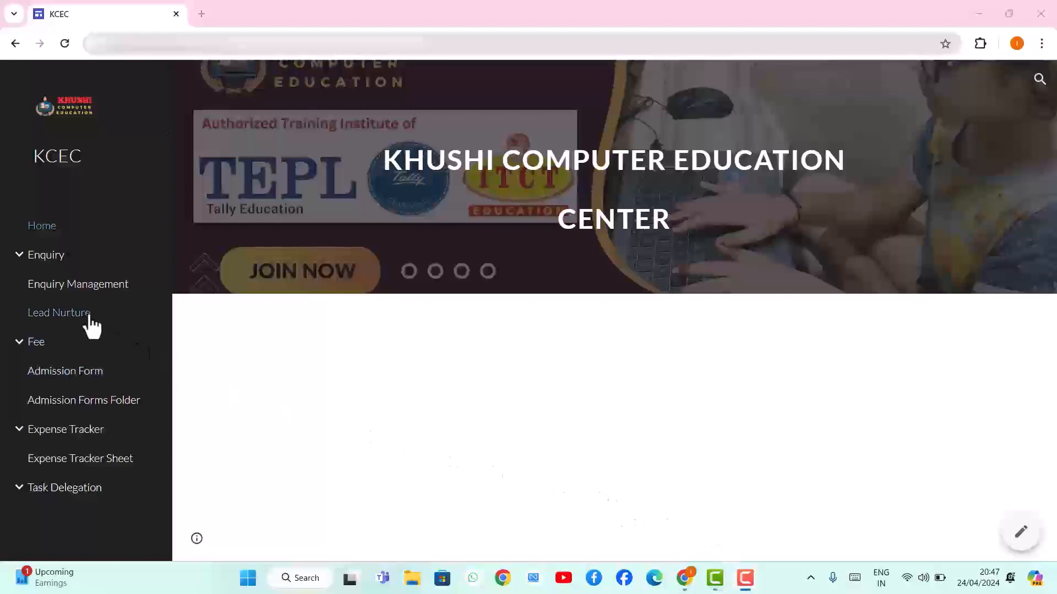
left_click(71, 314)
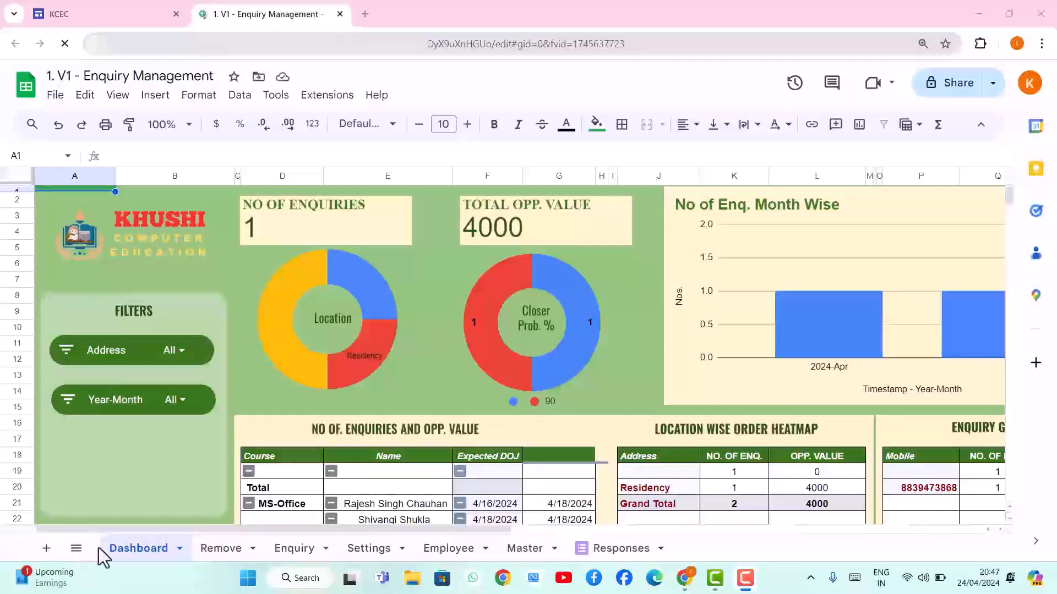
left_click(529, 548)
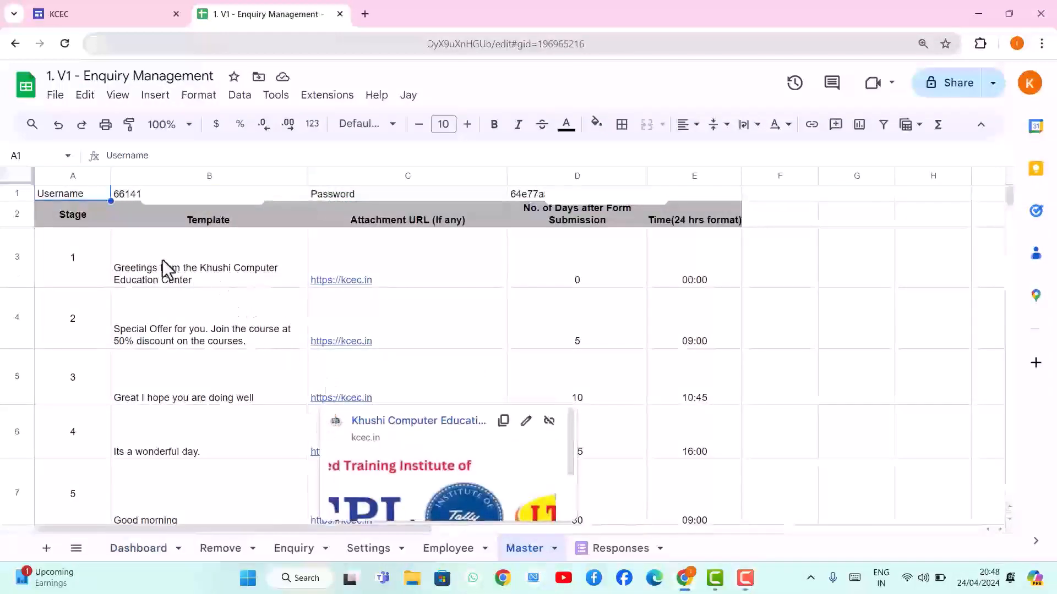
left_click(183, 263)
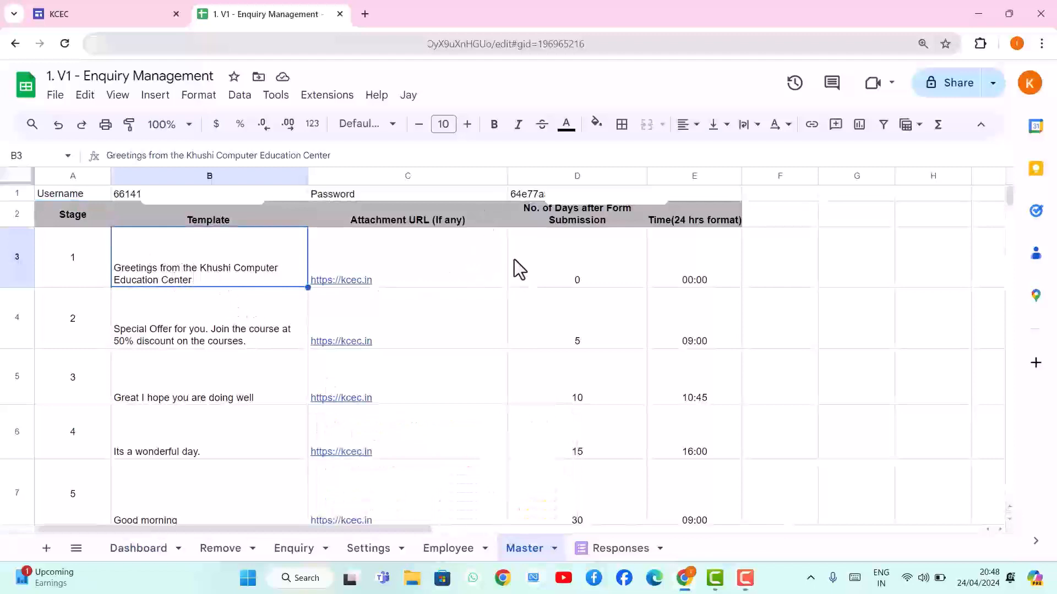
left_click(597, 275)
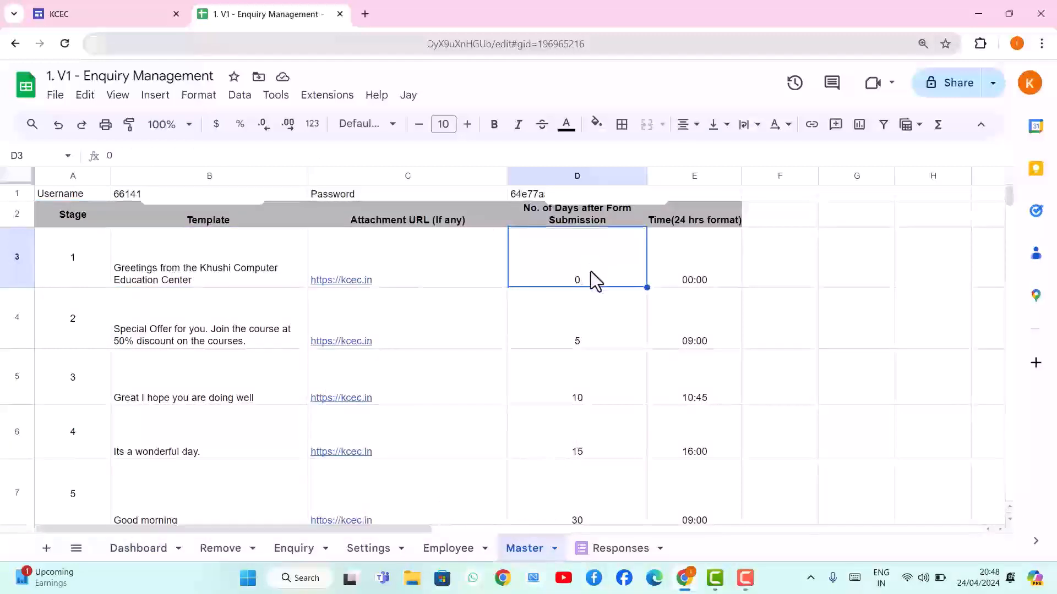
left_click(569, 345)
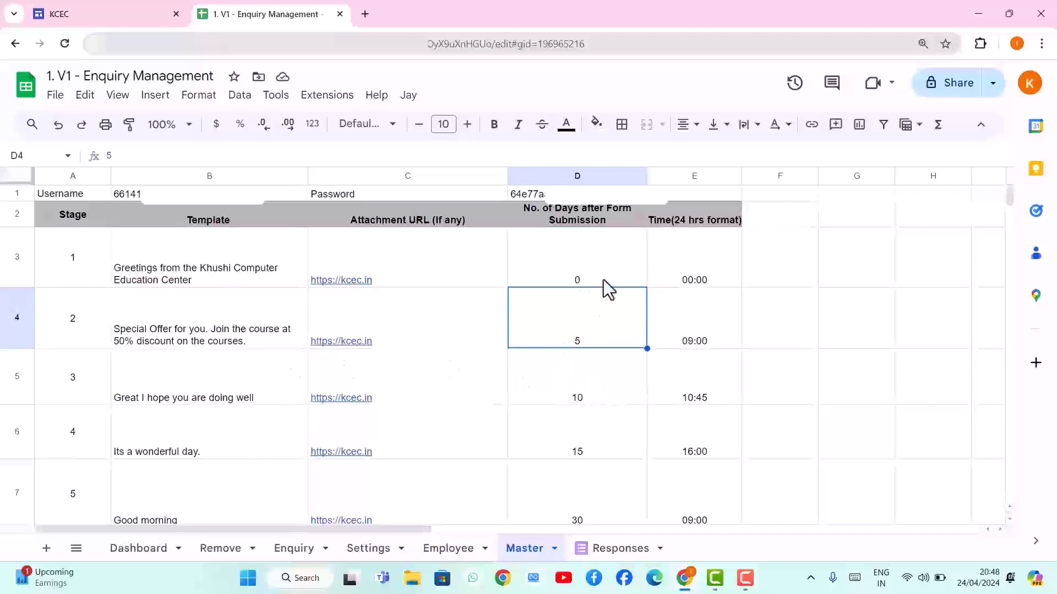
scroll(602, 384, "down", 1)
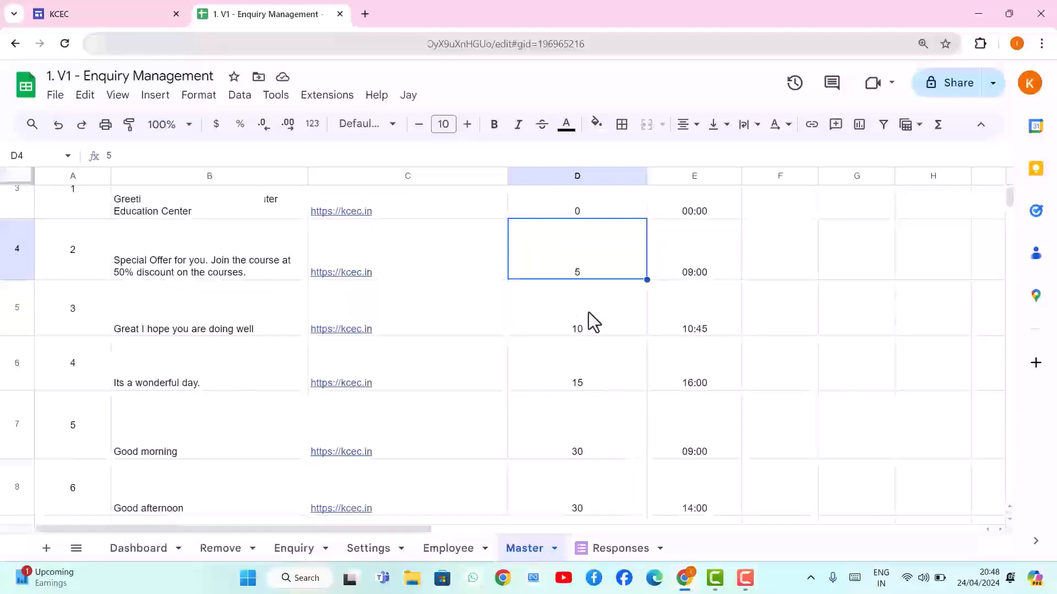
scroll(573, 380, "down", 3)
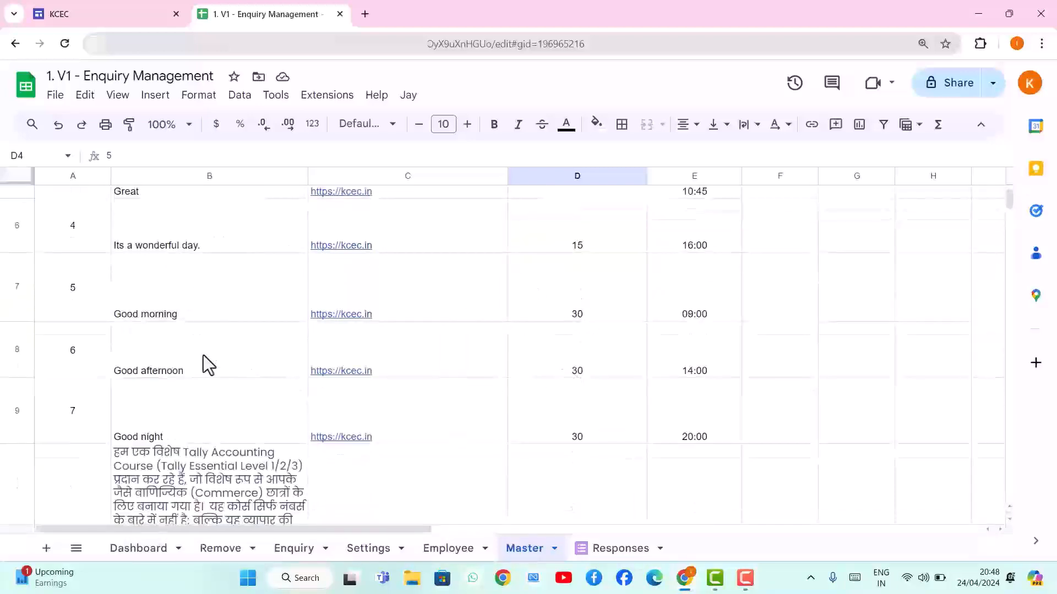
scroll(203, 355, "down", 5)
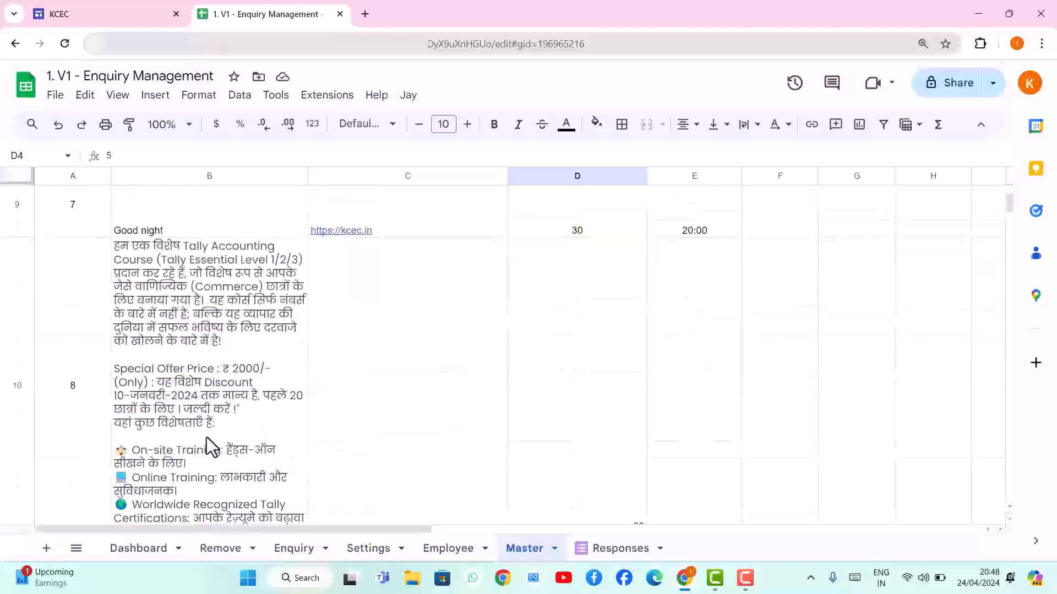
scroll(210, 447, "down", 3)
scroll(203, 299, "up", 5)
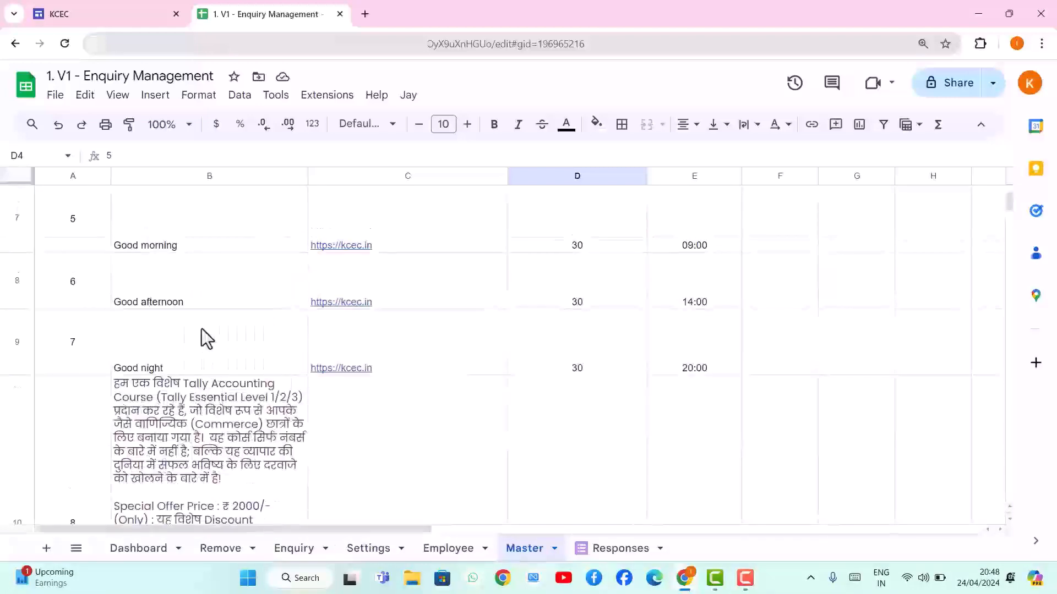
scroll(206, 337, "up", 5)
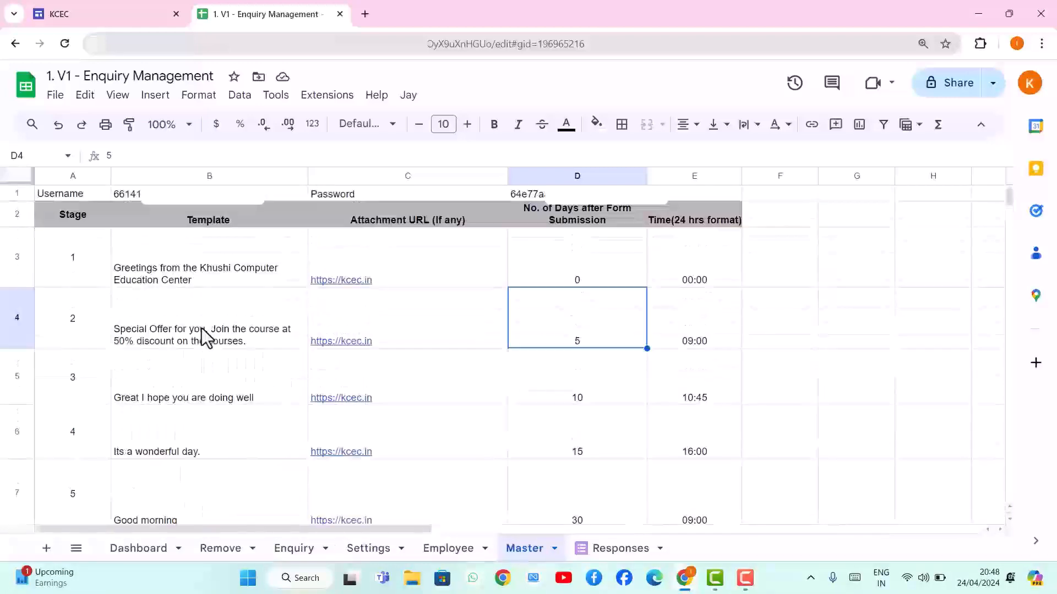
Switch to the Responses sheet and inspect the stage 1 follow-up date formula in K2
left_click(626, 549)
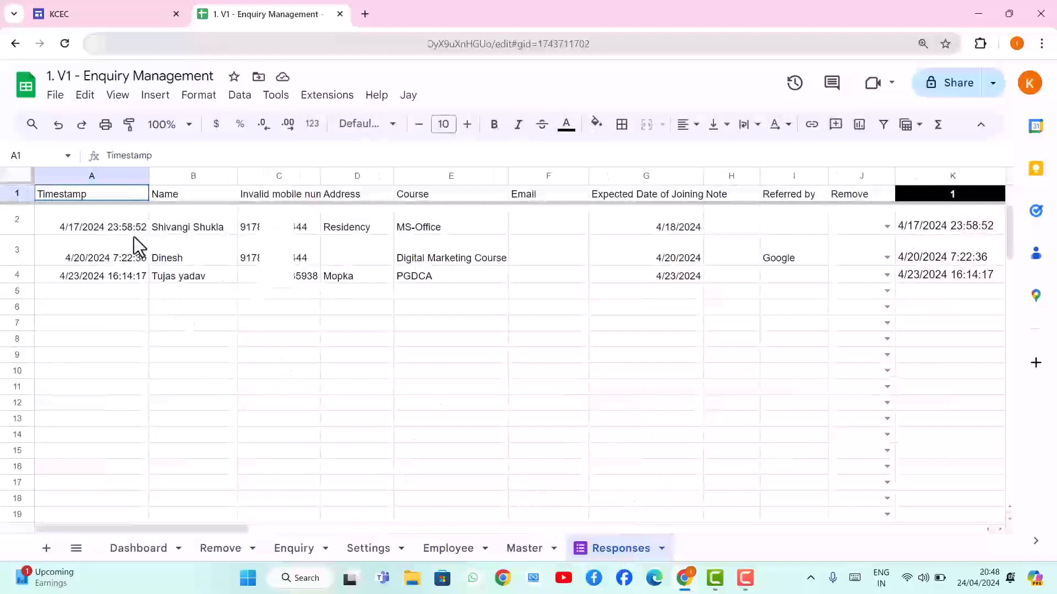
left_click_drag(238, 529, 367, 441)
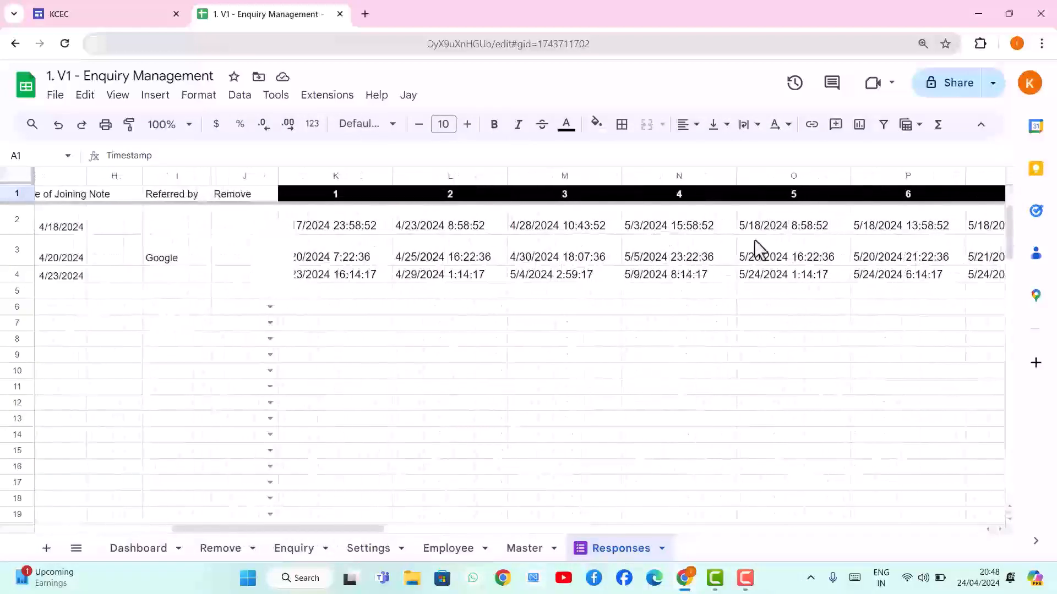
left_click_drag(341, 529, 320, 408)
left_click(440, 231)
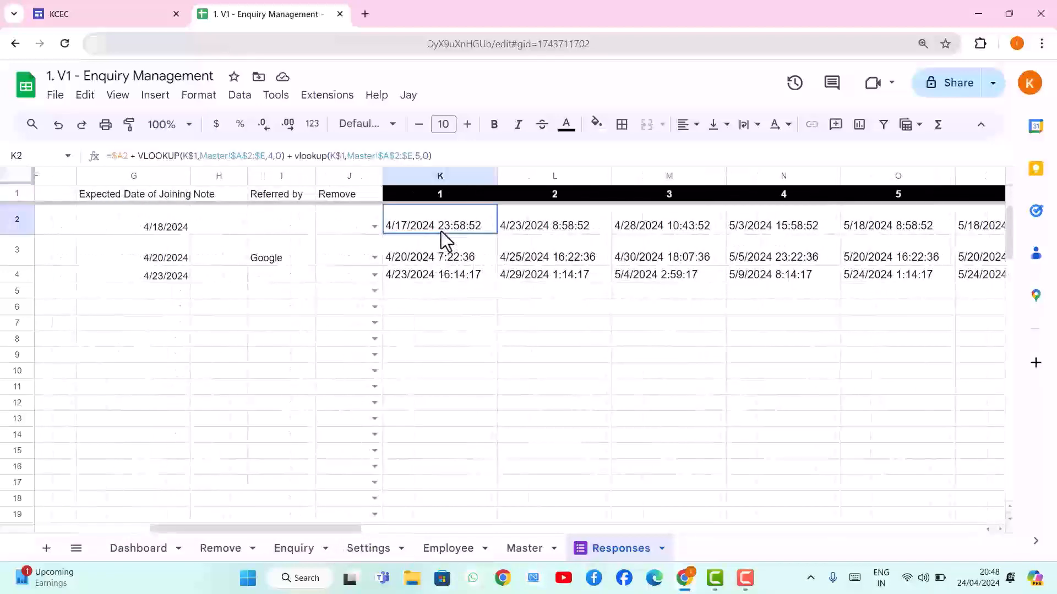
left_click(461, 327)
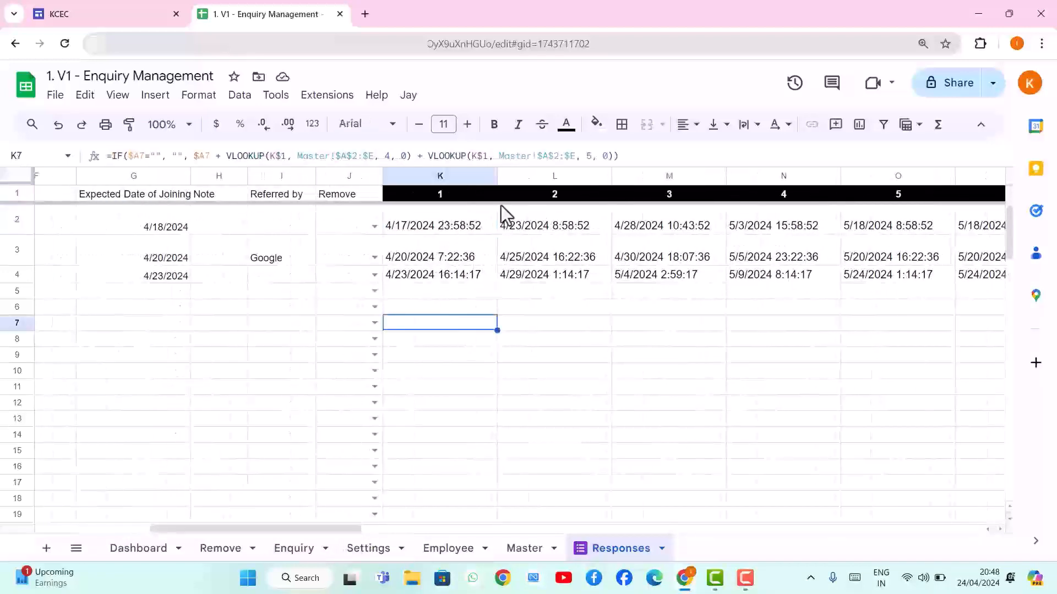
left_click(282, 292)
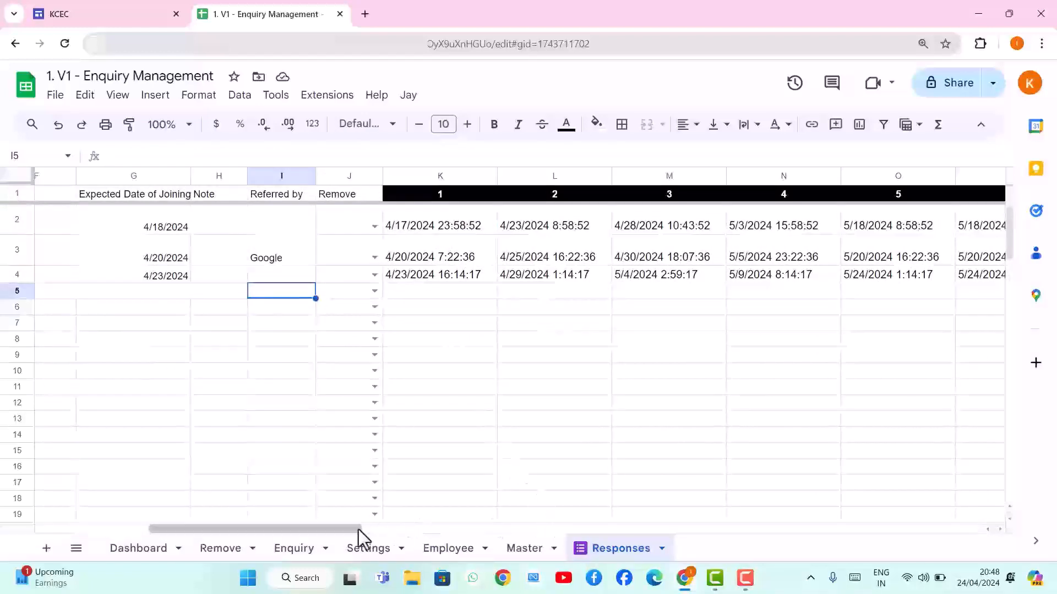
left_click_drag(358, 530, 176, 530)
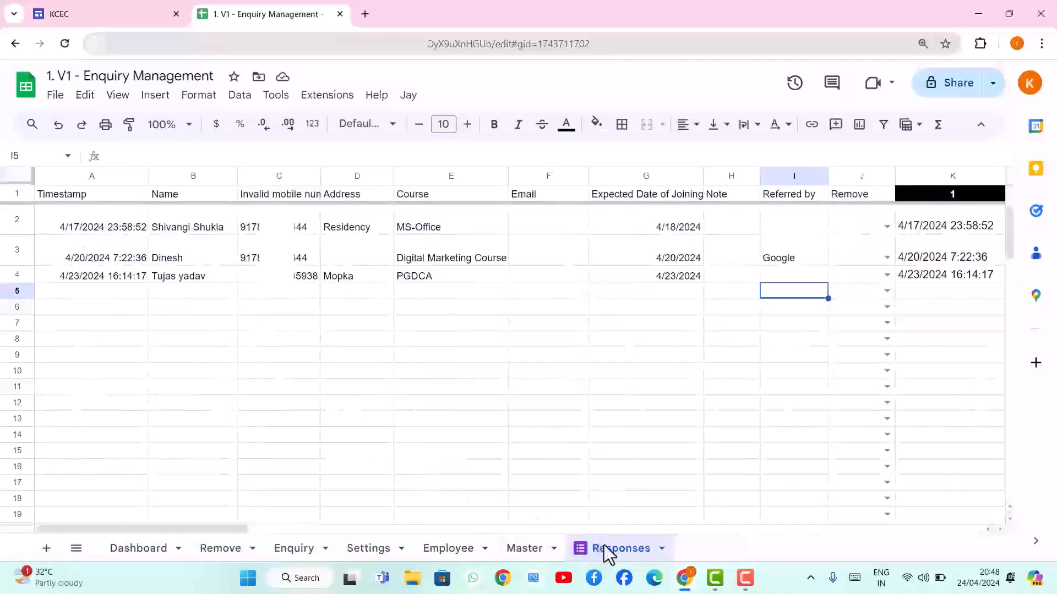
Compare the Master sheet's day offsets with the stage 1 and 2 formulas in K2 and L2
left_click(526, 550)
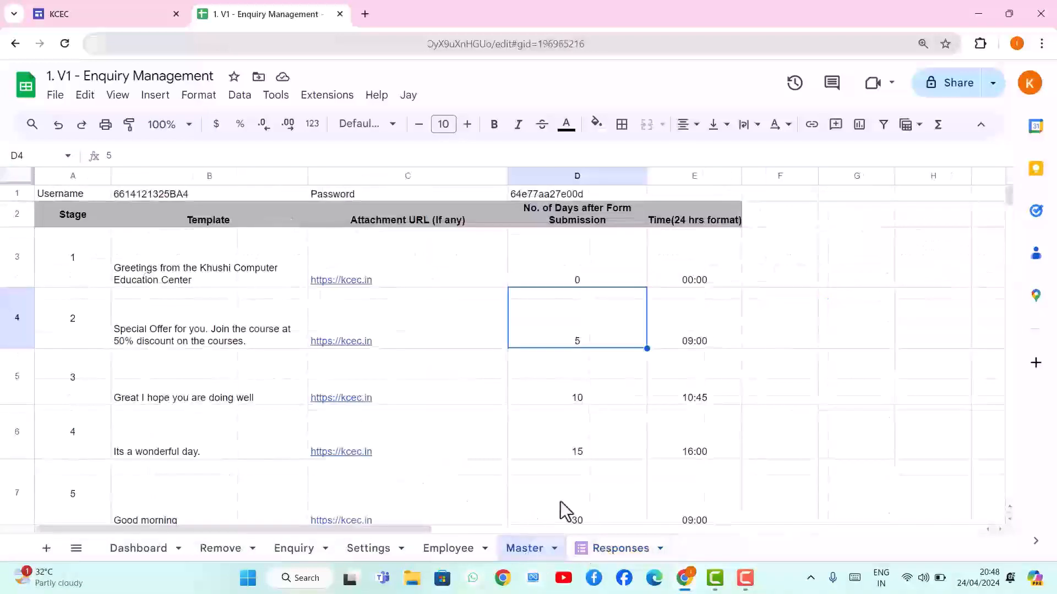
left_click(608, 549)
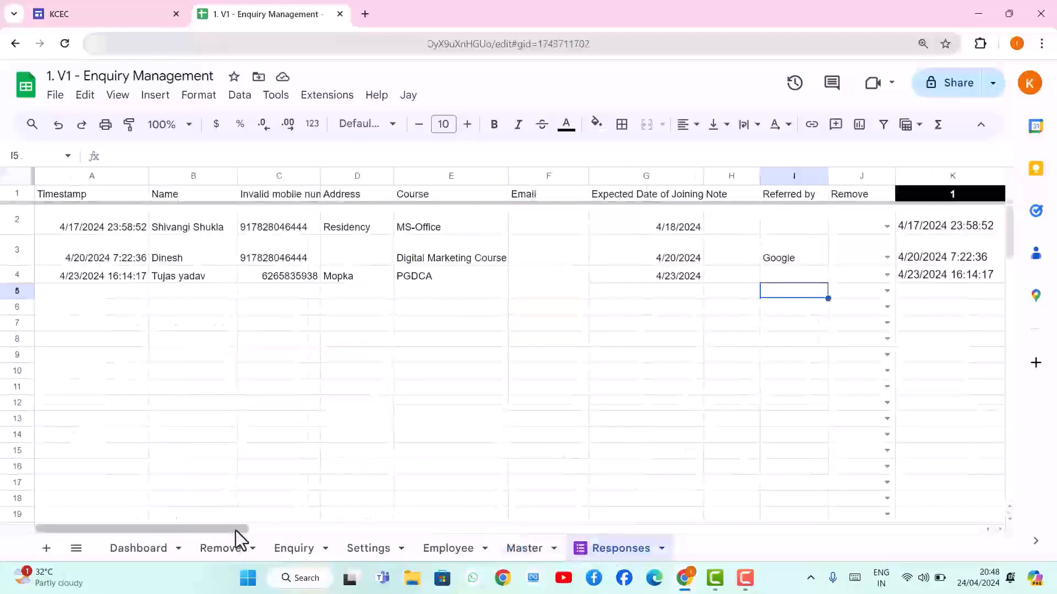
left_click_drag(240, 529, 295, 534)
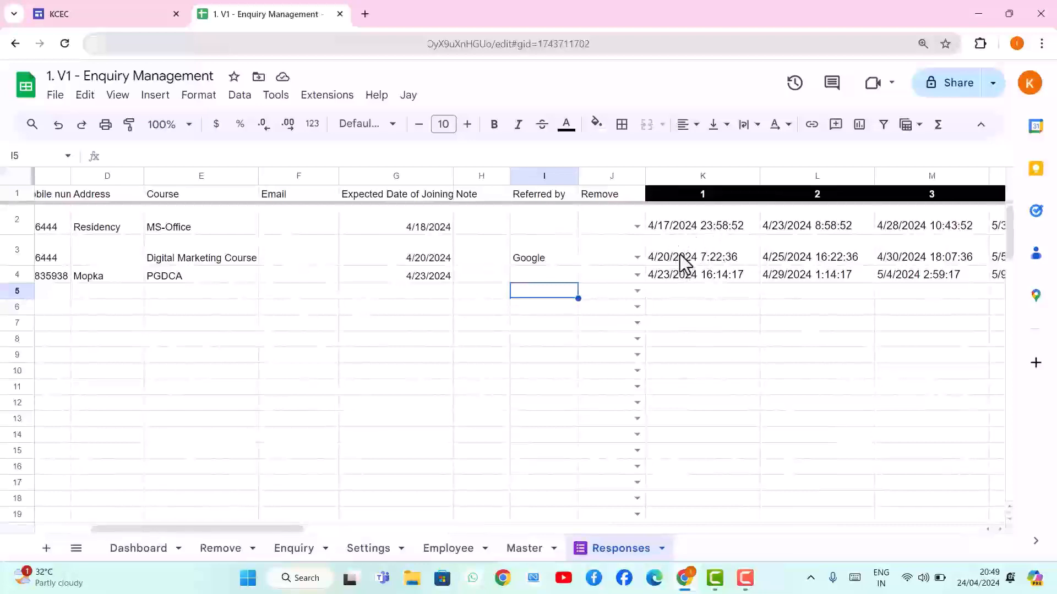
left_click(538, 554)
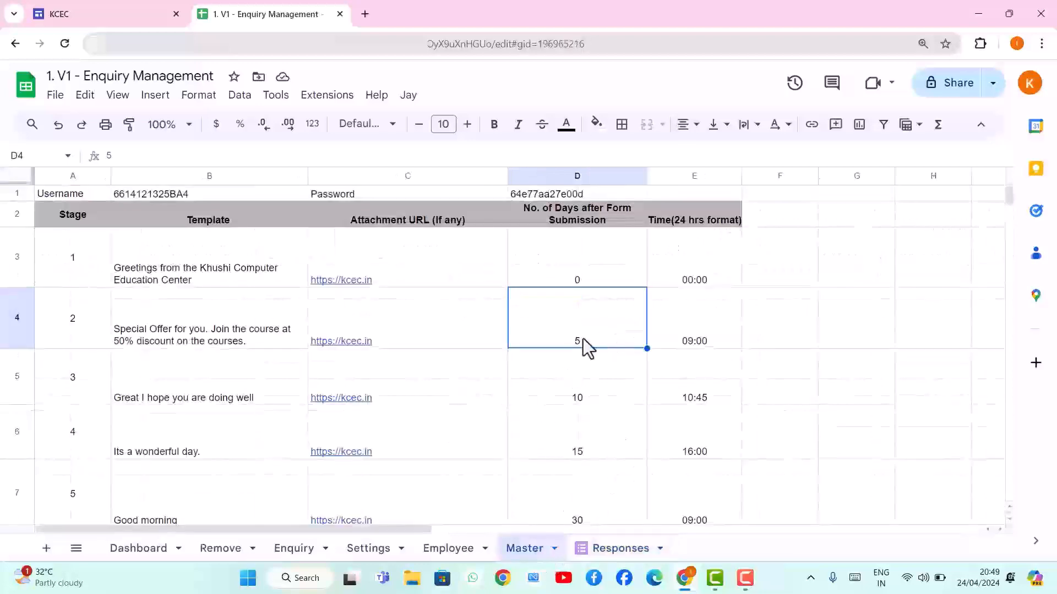
left_click(605, 550)
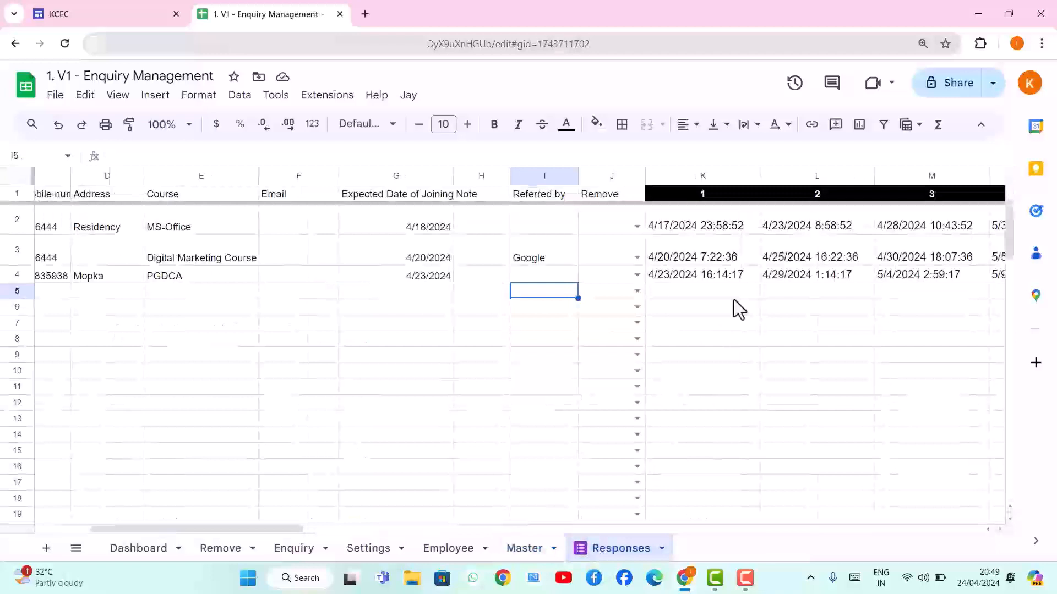
left_click(796, 232)
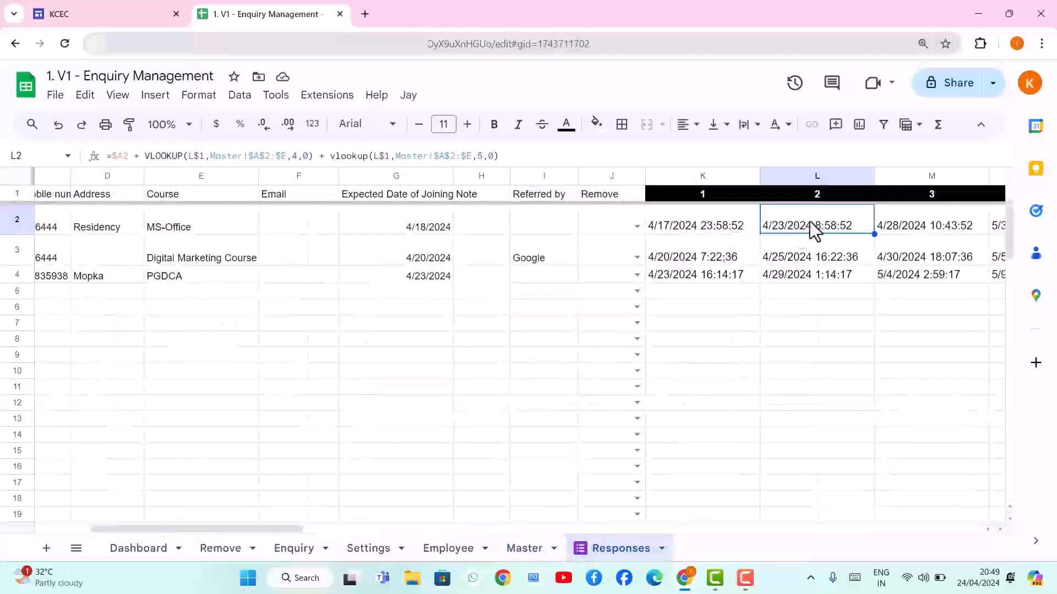
left_click(739, 231)
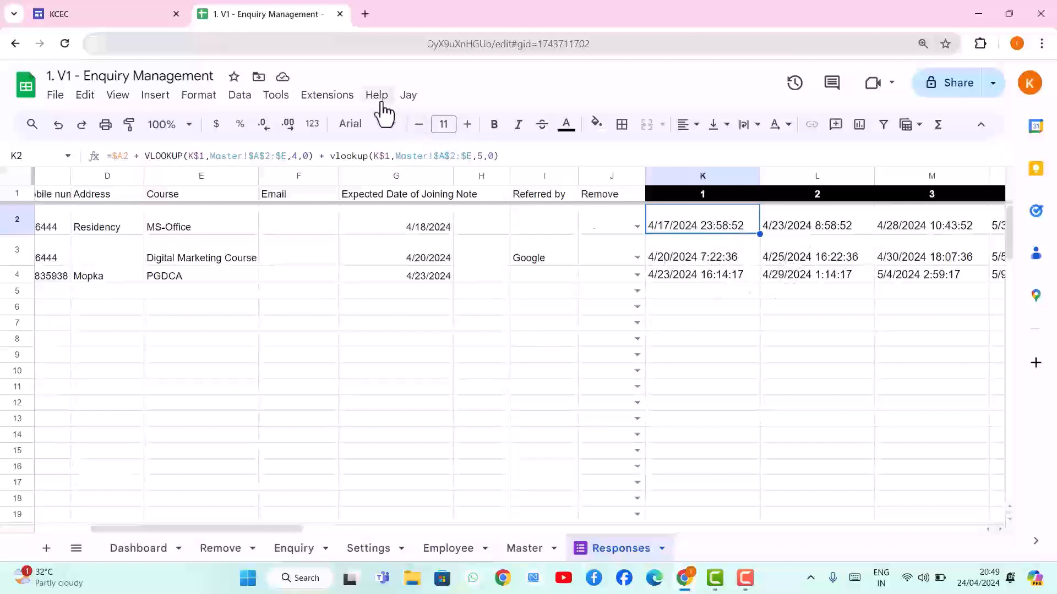
Run Jay > Send to dispatch due WhatsApp follow-ups, then dismiss the mobileNumber TypeError
left_click(410, 97)
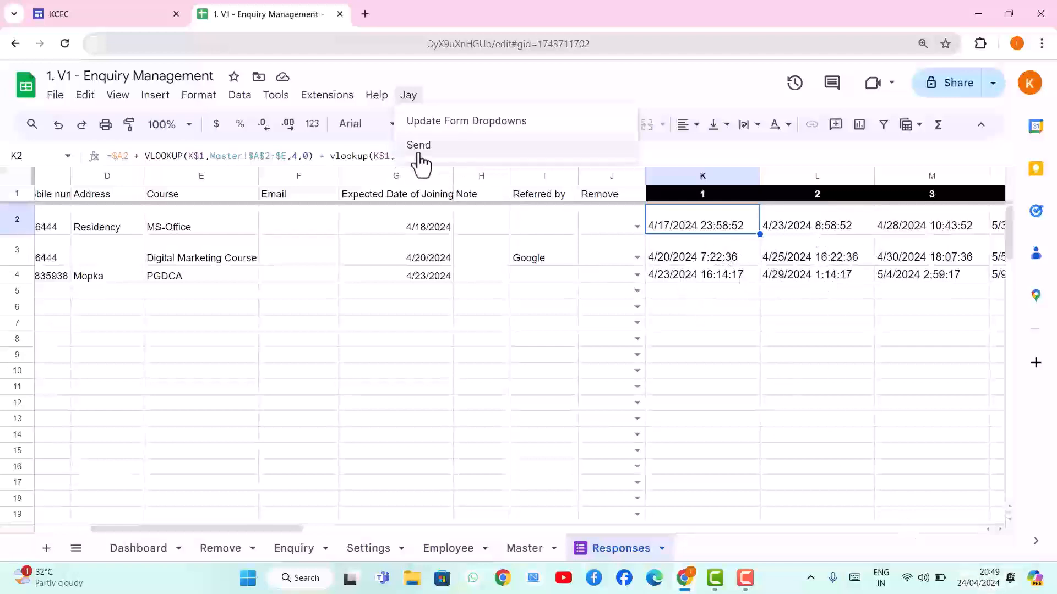
left_click(449, 155)
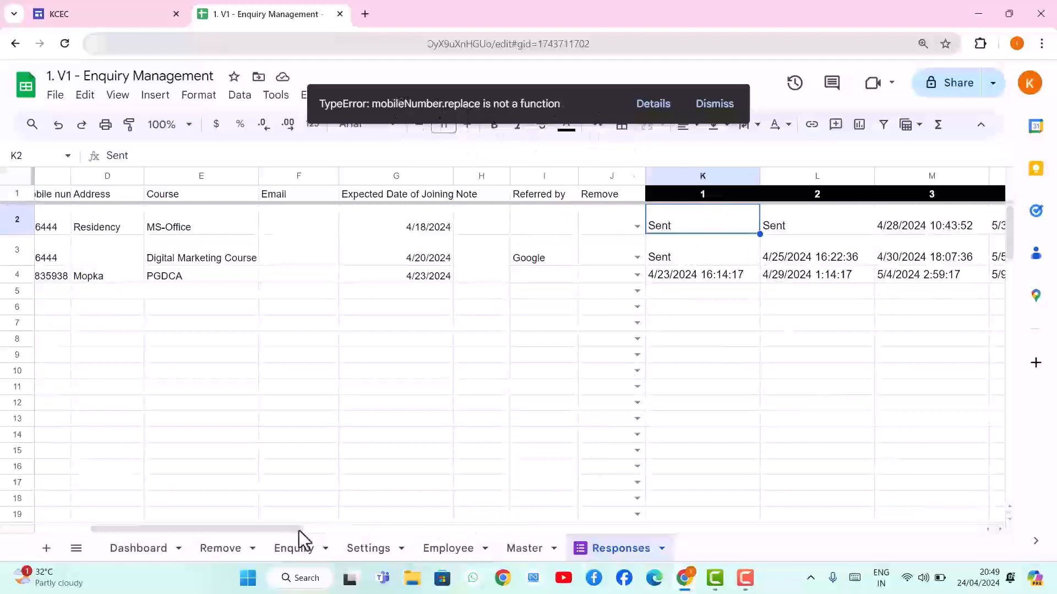
left_click_drag(298, 530, 218, 529)
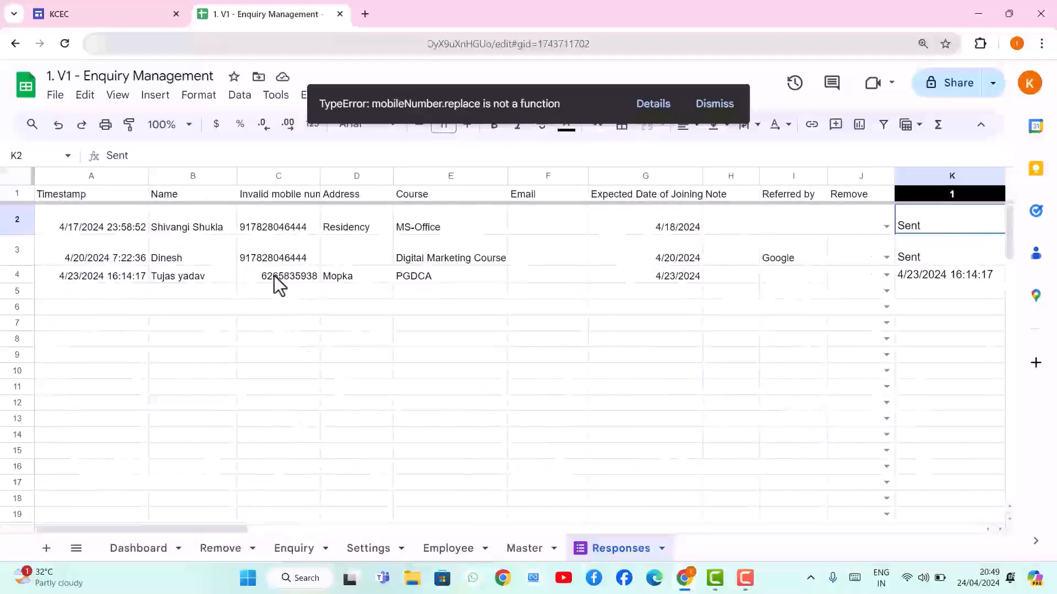
left_click(704, 108)
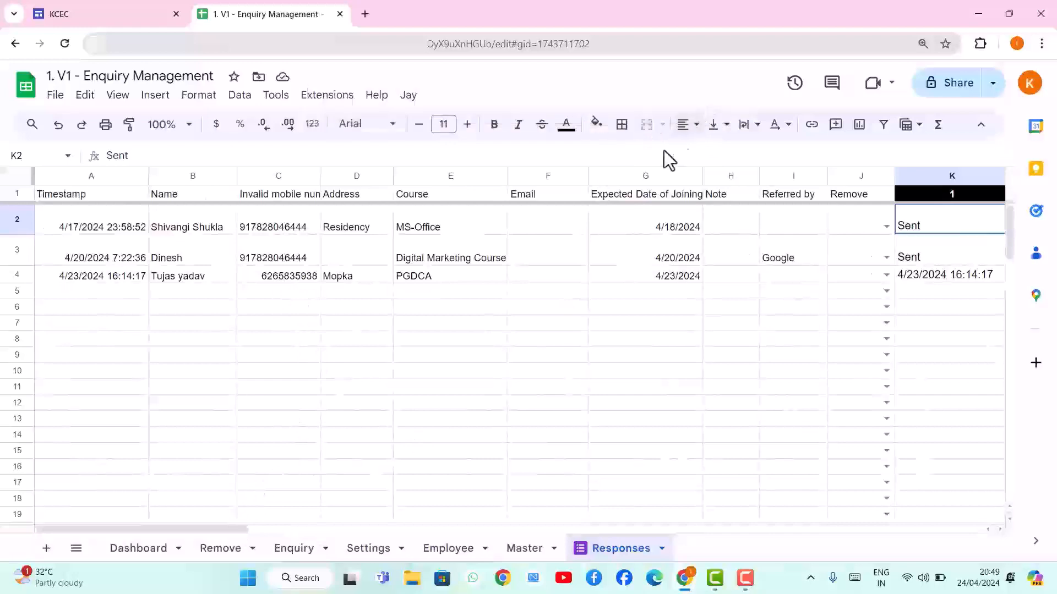
left_click(365, 14)
type("what")
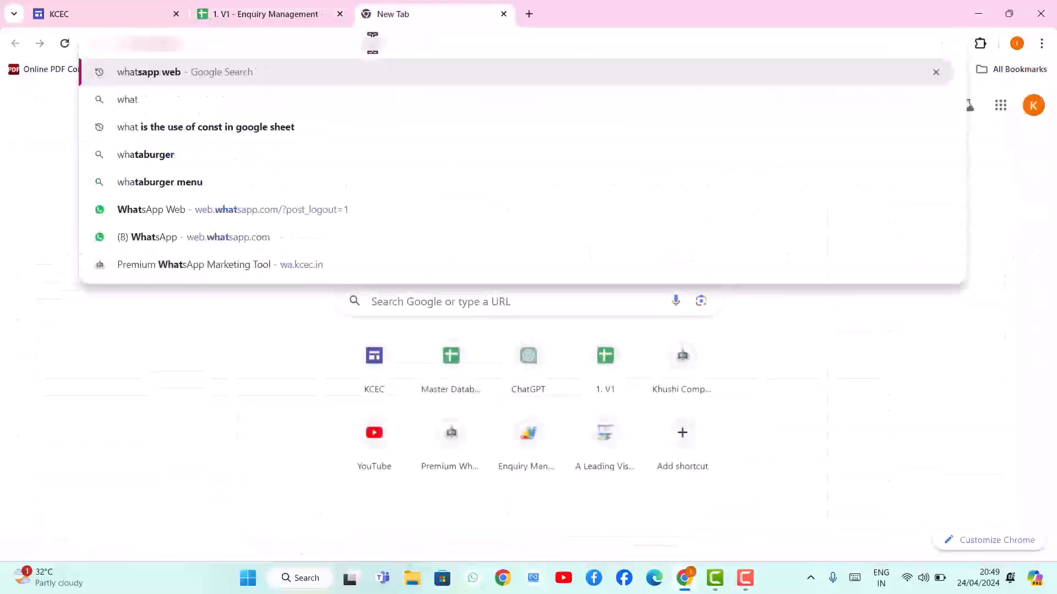
key("Return")
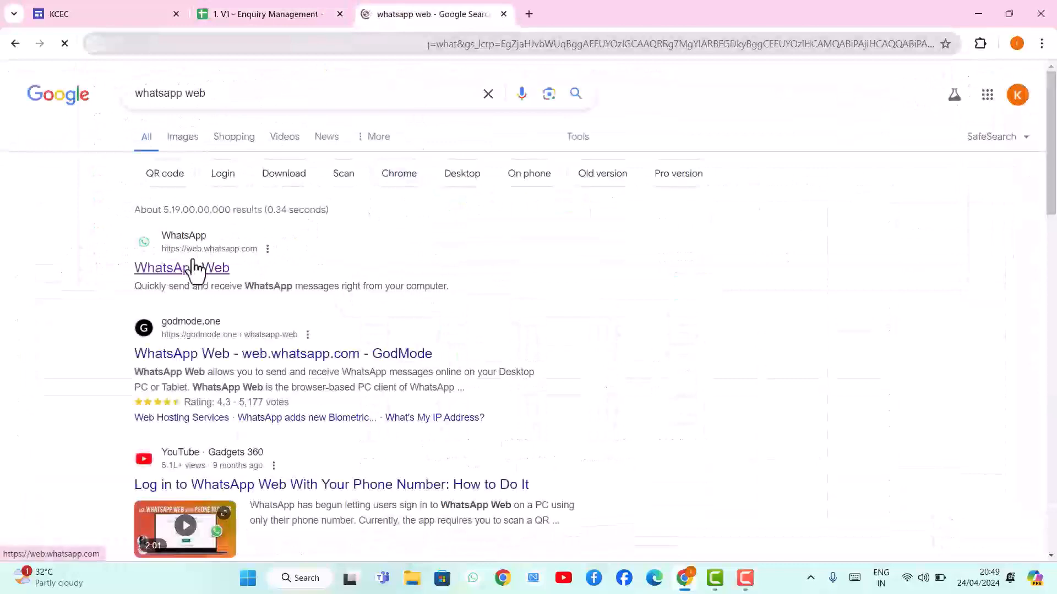
left_click(196, 267)
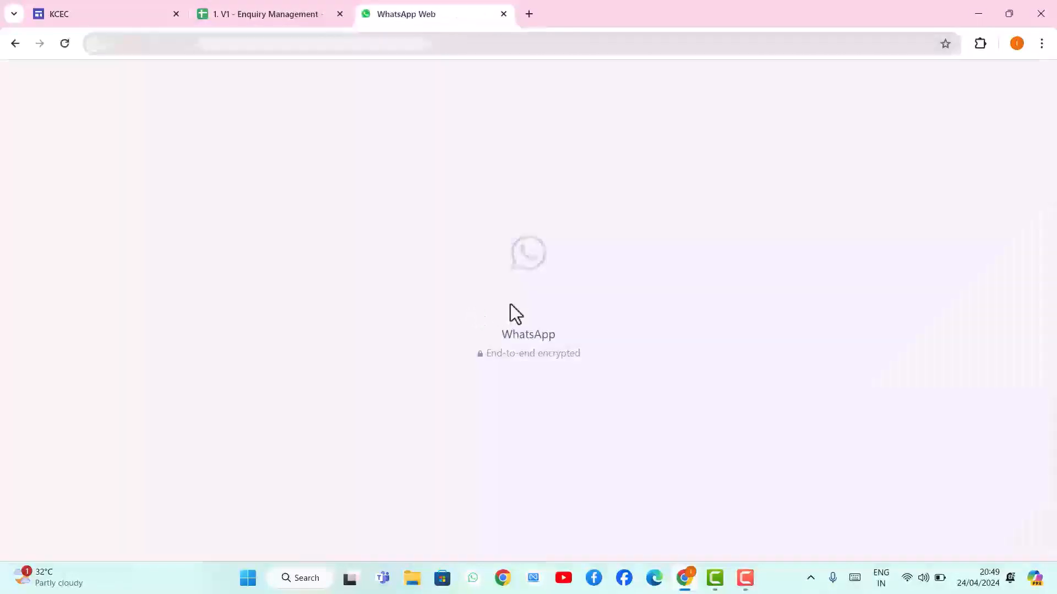
left_click(270, 17)
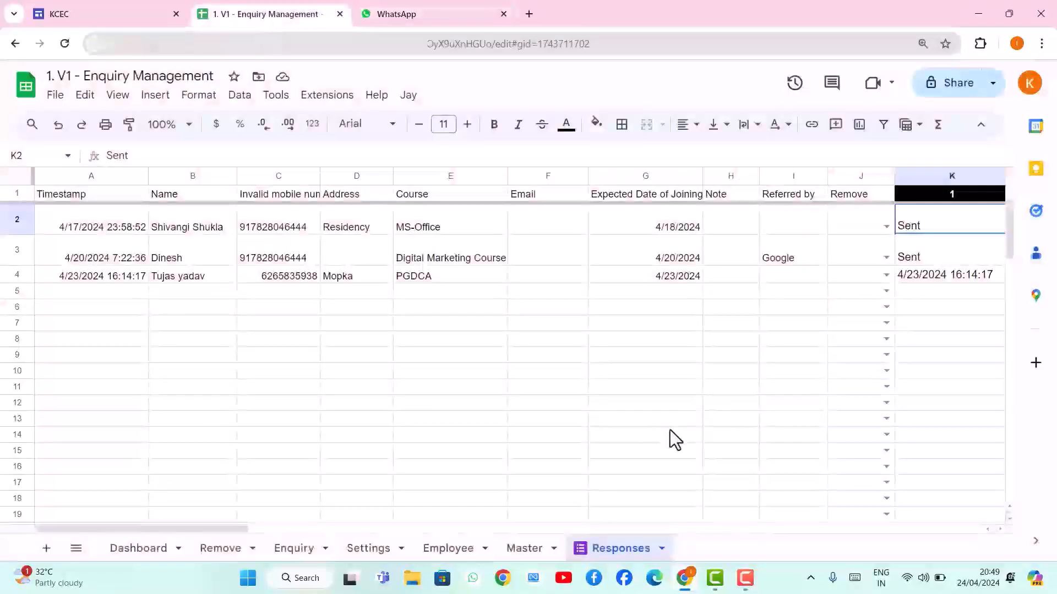
left_click(535, 549)
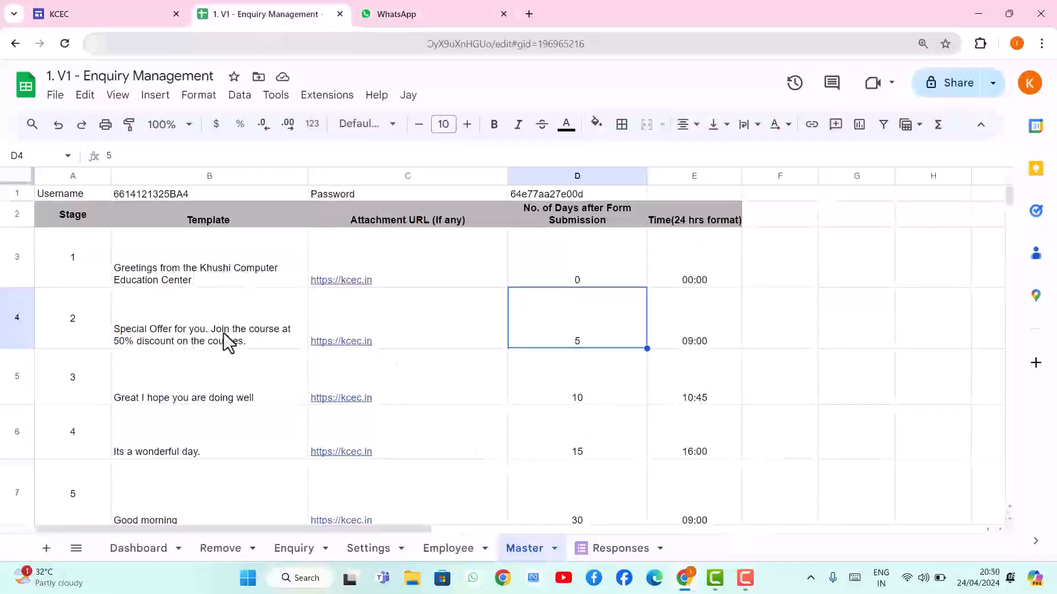
left_click(434, 20)
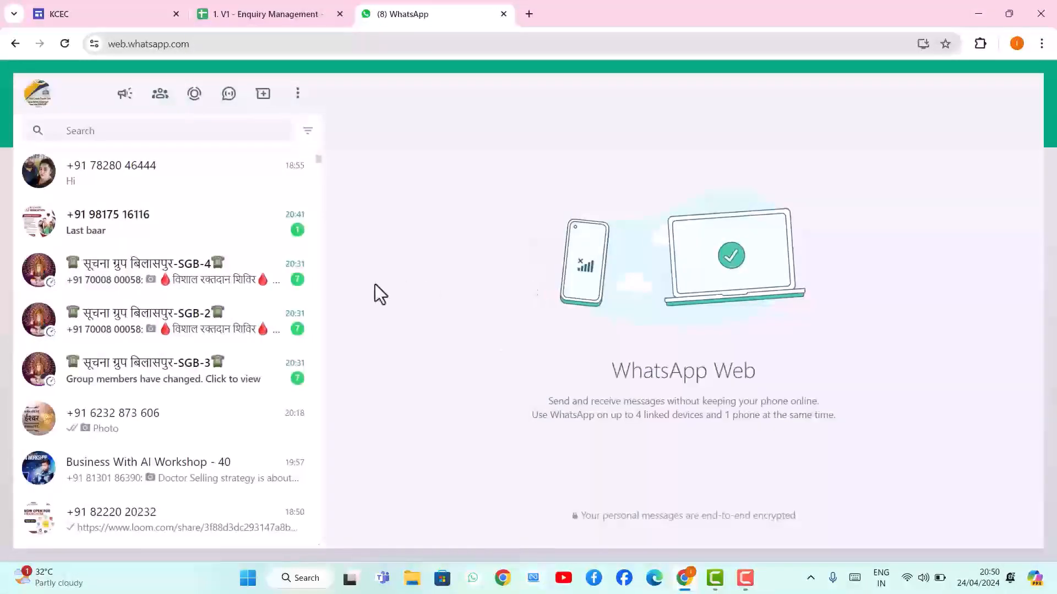
left_click(118, 179)
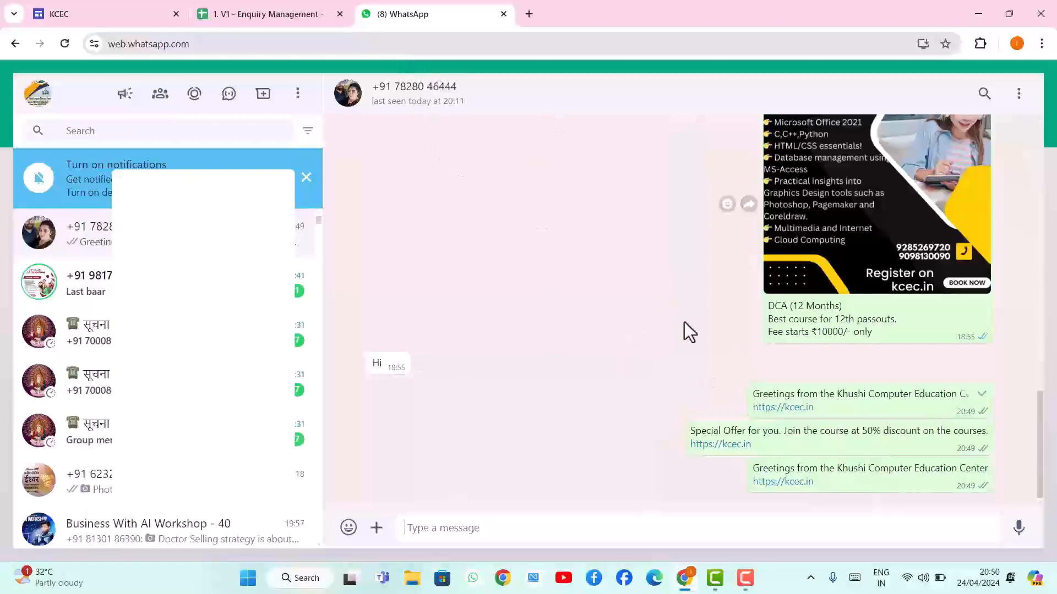
left_click(239, 15)
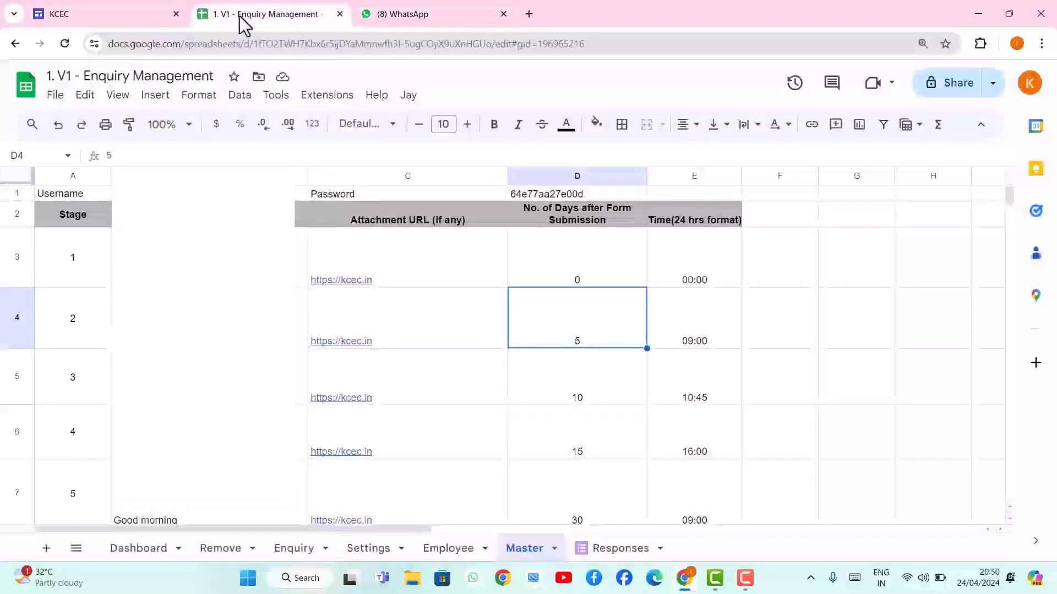
Glance at the KCEC site and the WhatsApp chat, then return to the enquiry spreadsheet
scroll(566, 318, "down", 2)
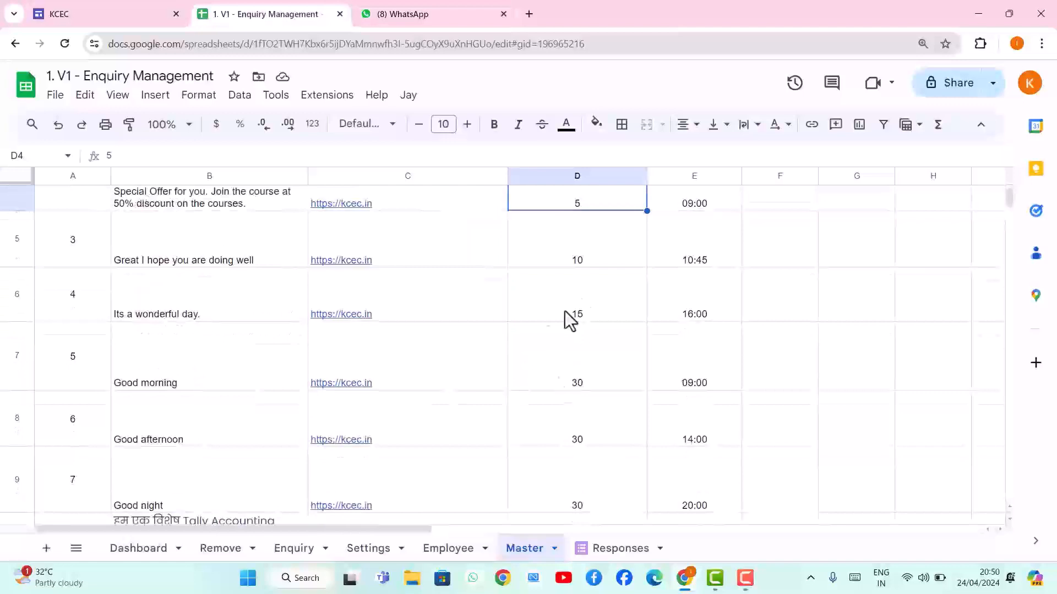
left_click(100, 17)
left_click(385, 11)
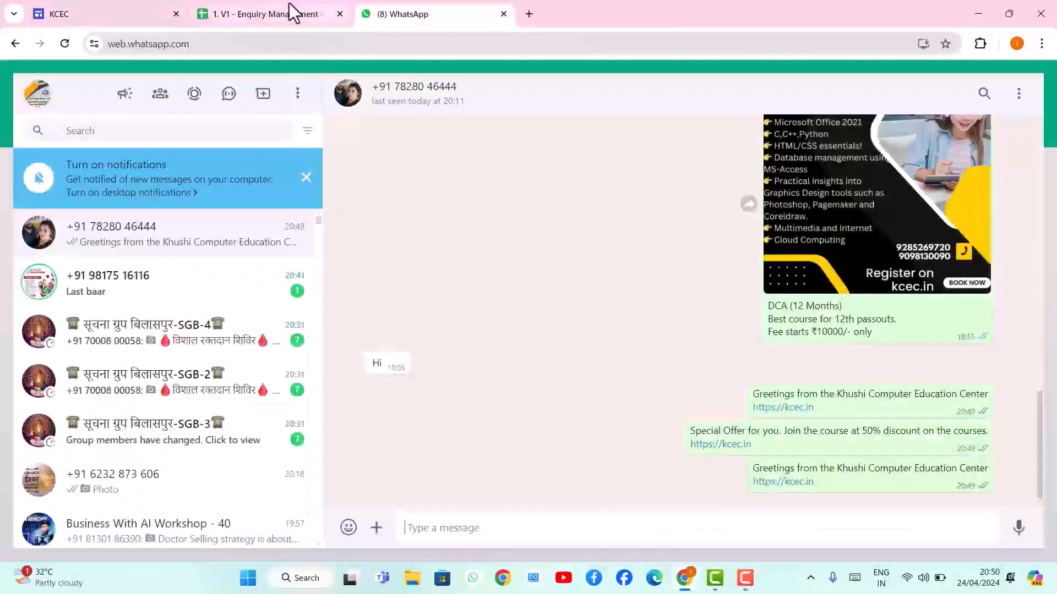
left_click(295, 12)
Review the follow-up status columns on the Responses sheet
scroll(581, 265, "down", 2)
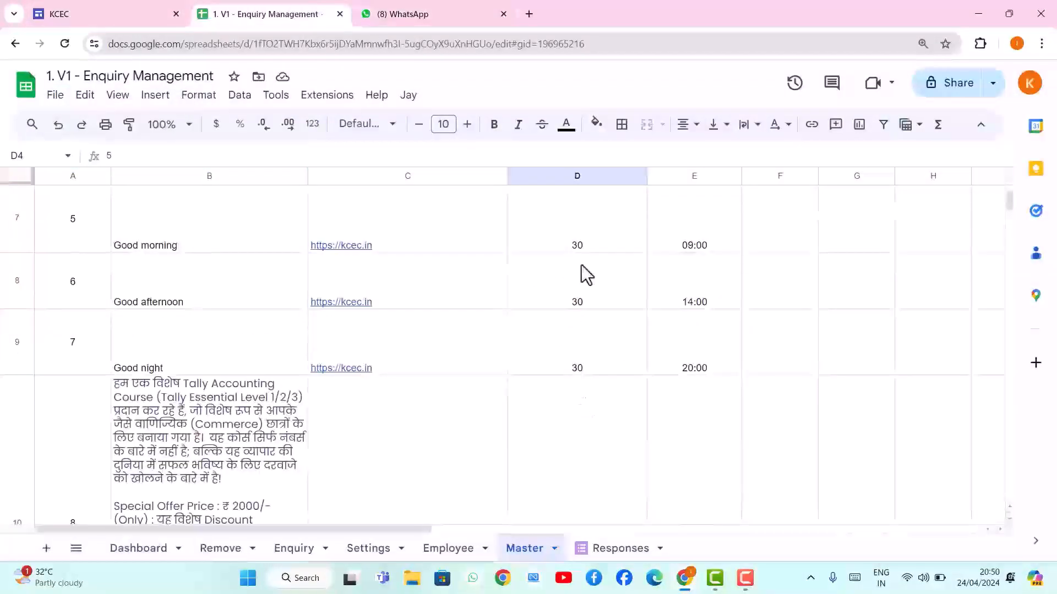
scroll(567, 293, "up", 2)
scroll(572, 301, "up", 1)
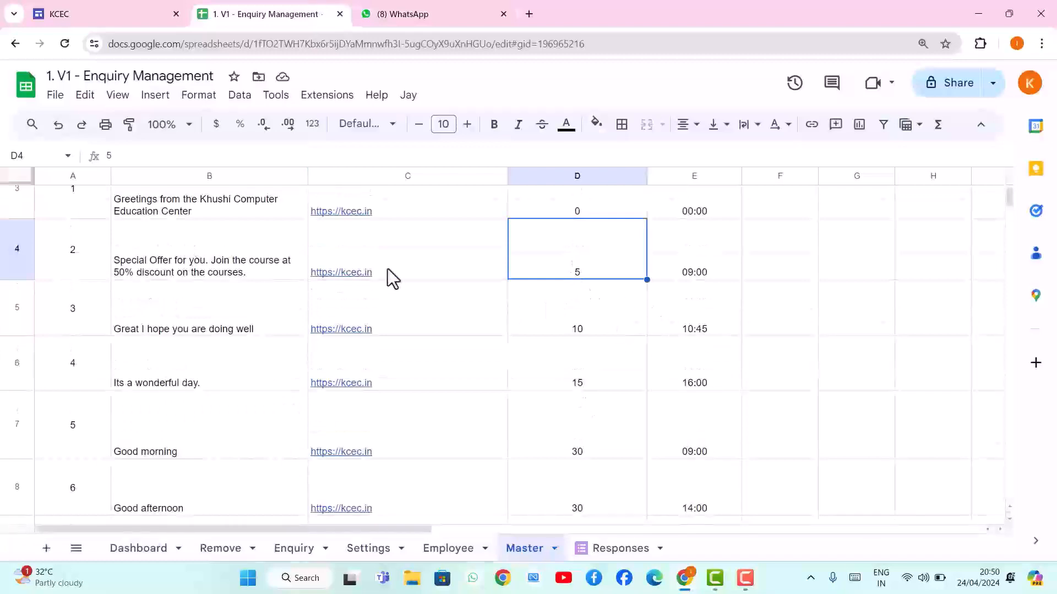
scroll(386, 220, "up", 2)
scroll(388, 374, "down", 2)
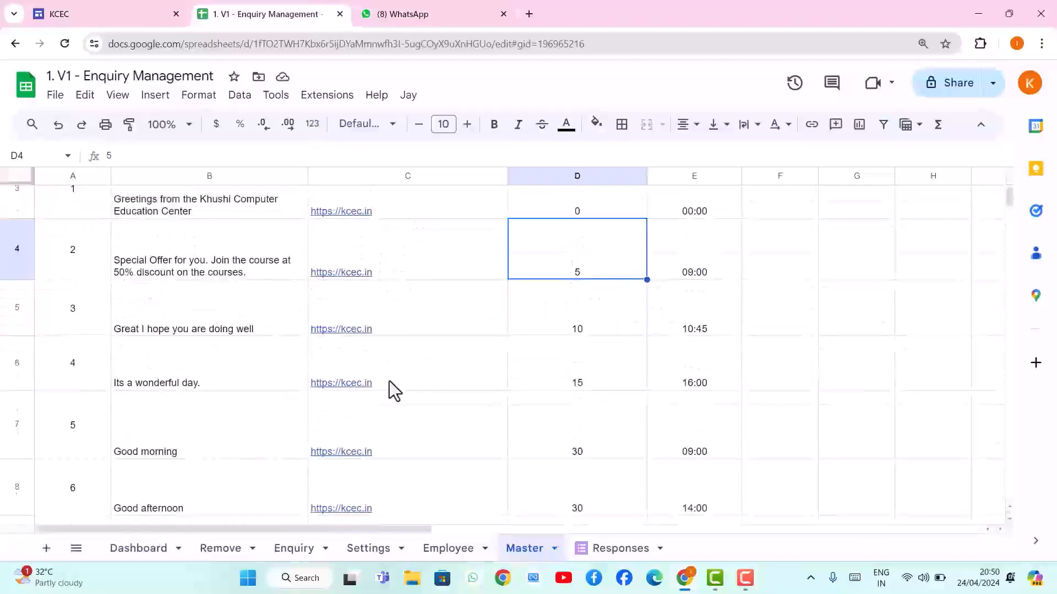
scroll(388, 381, "up", 2)
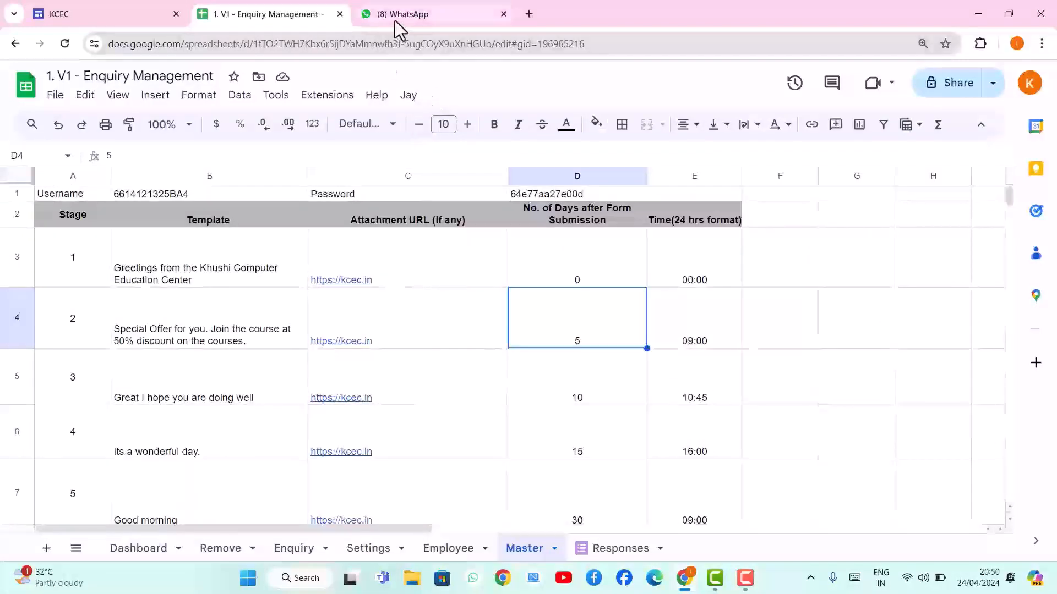
left_click(608, 550)
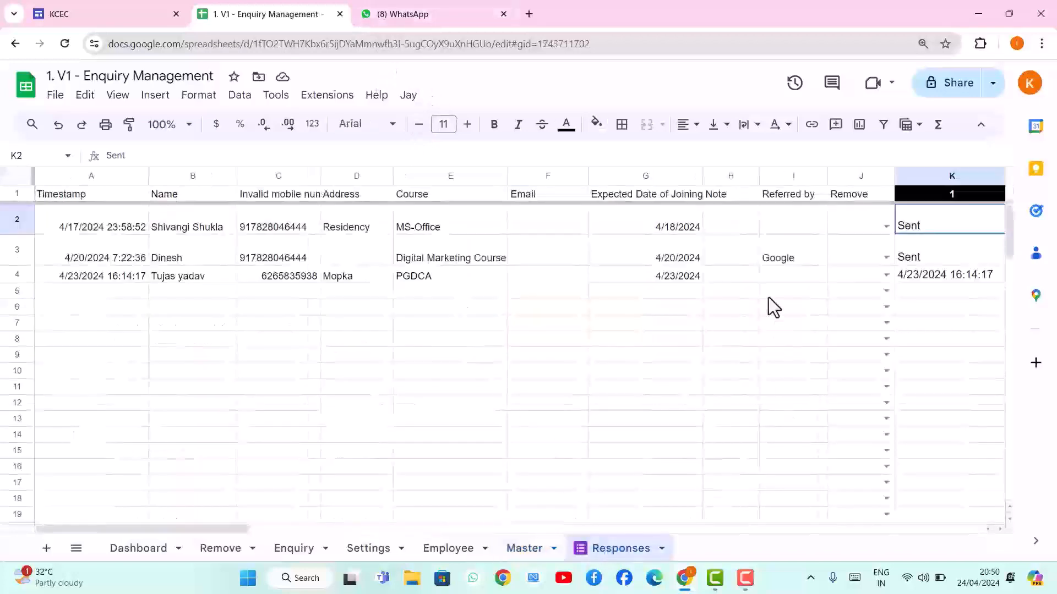
left_click_drag(243, 530, 363, 529)
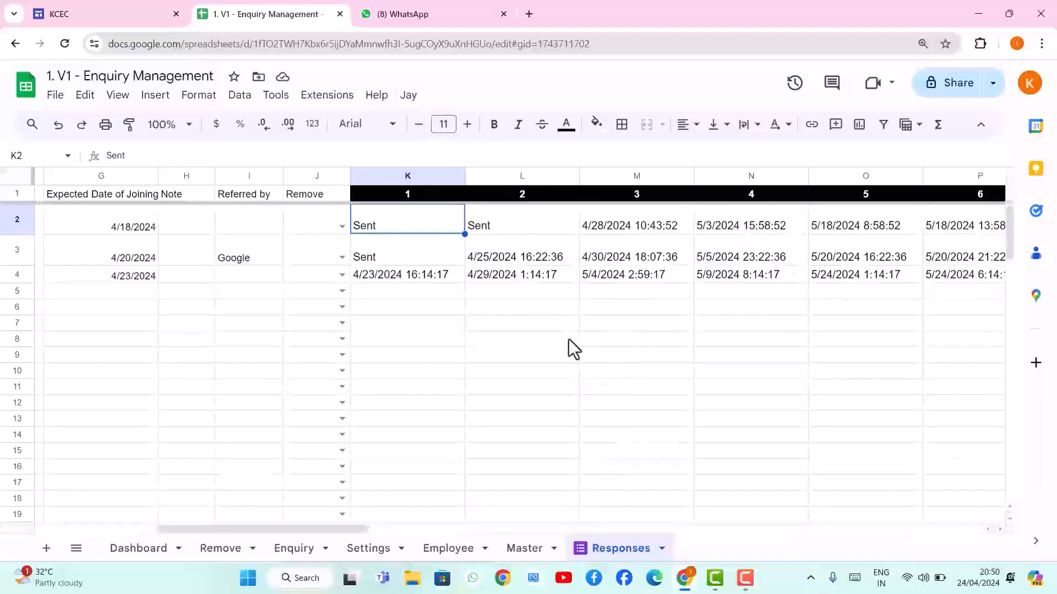
left_click_drag(340, 529, 195, 534)
On the Master sheet, replace the stage 5 template in B7 with 'today is the last'
left_click(530, 551)
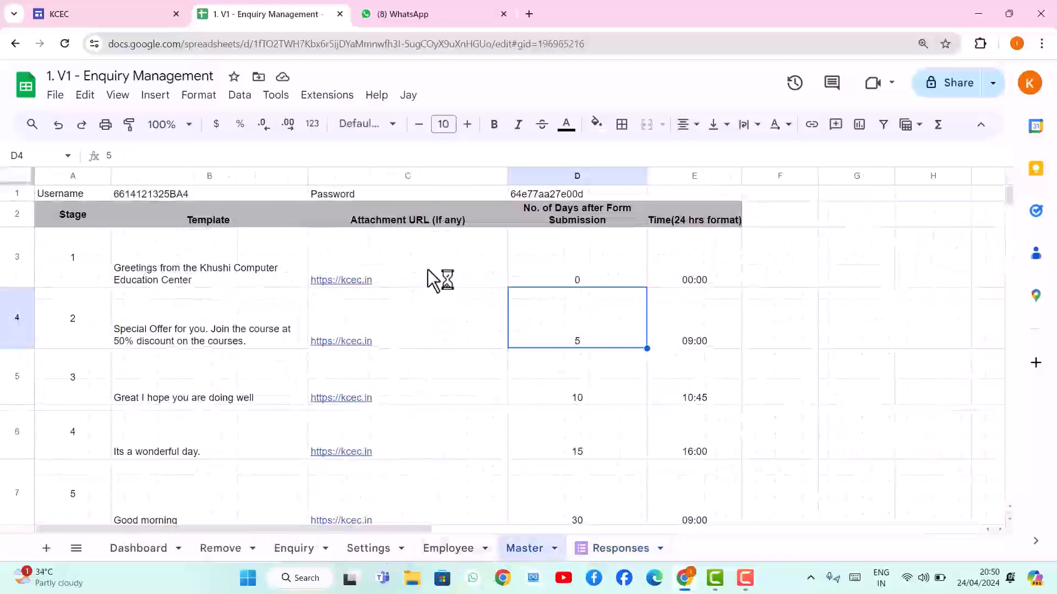
left_click(779, 336)
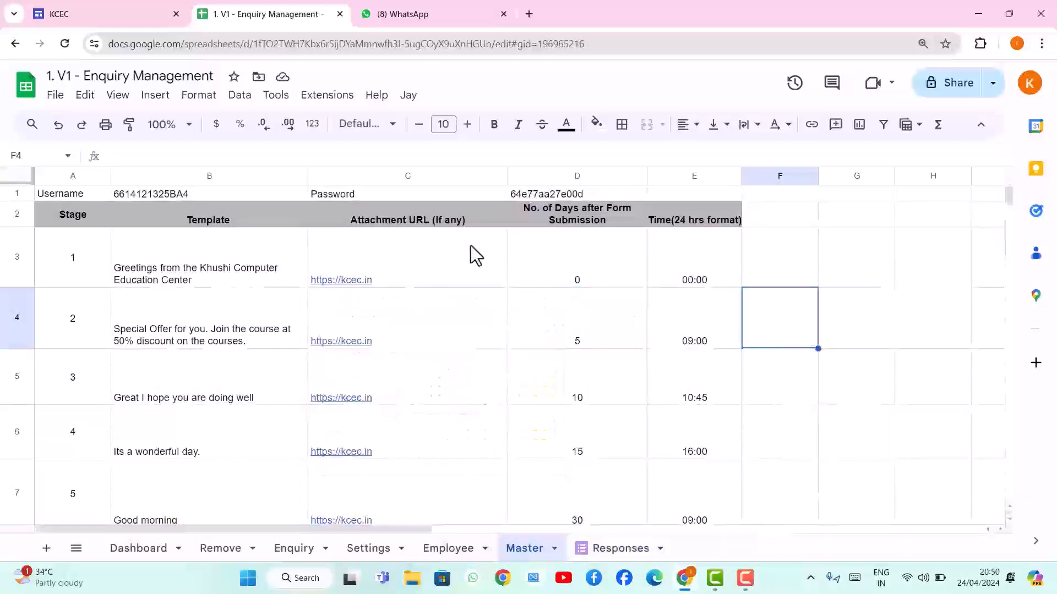
left_click(779, 271)
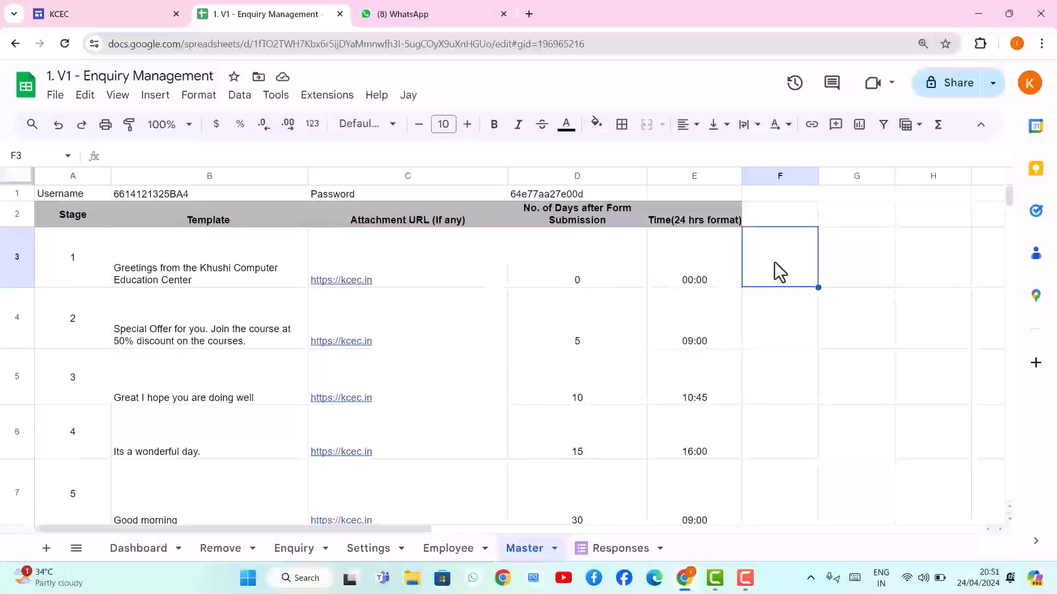
scroll(715, 330, "down", 1)
scroll(600, 403, "down", 1)
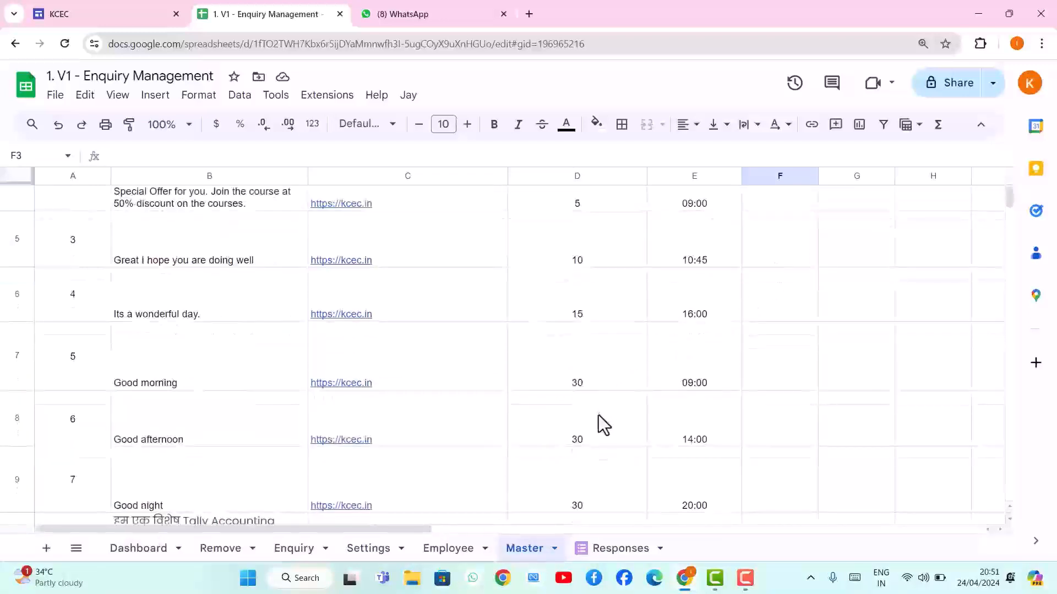
left_click(606, 381)
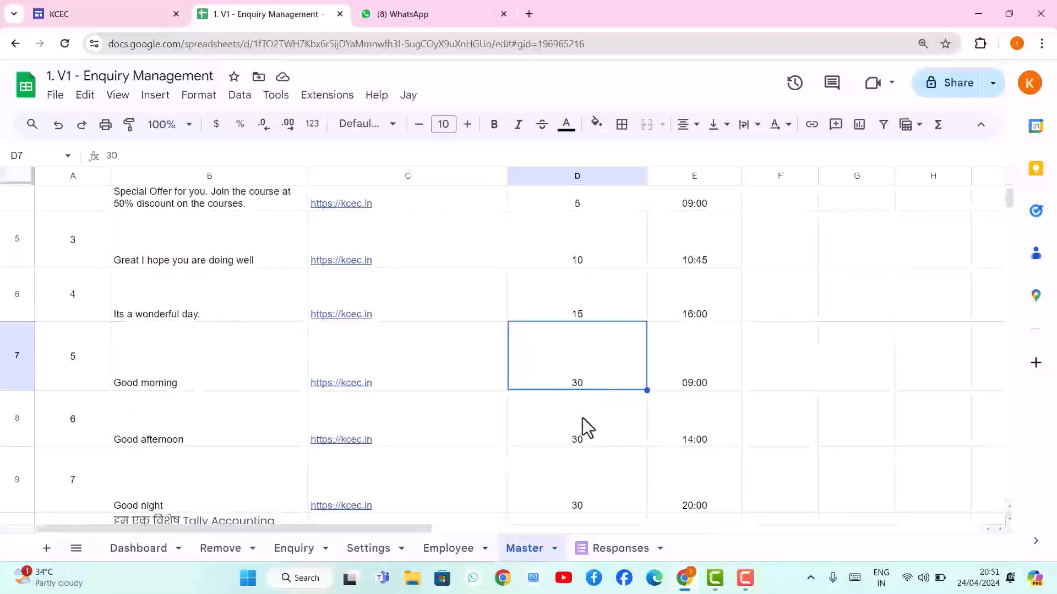
left_click(233, 381)
type("today")
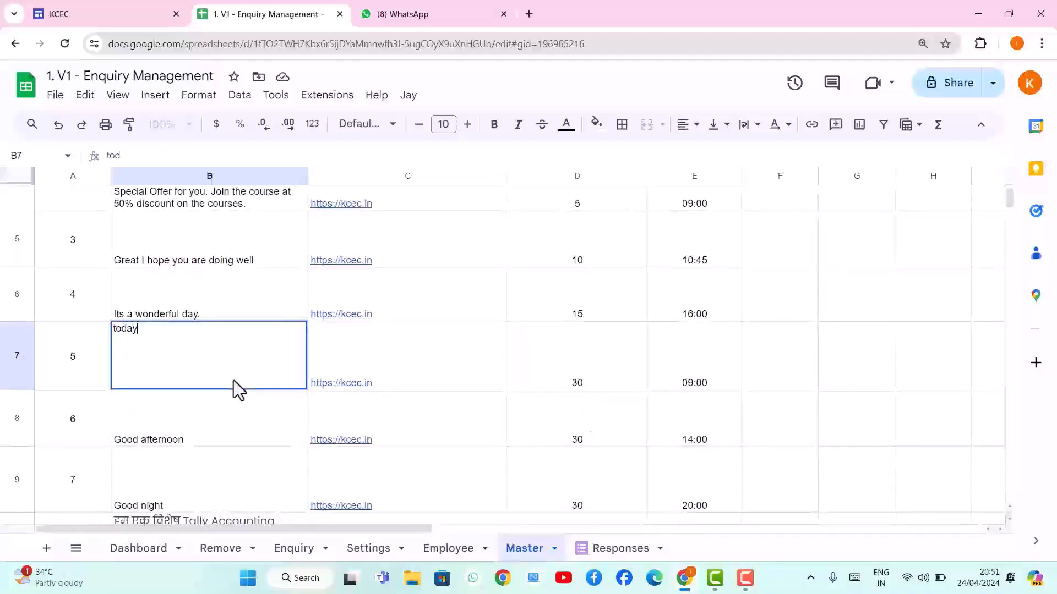
type(" is the last")
key("Return")
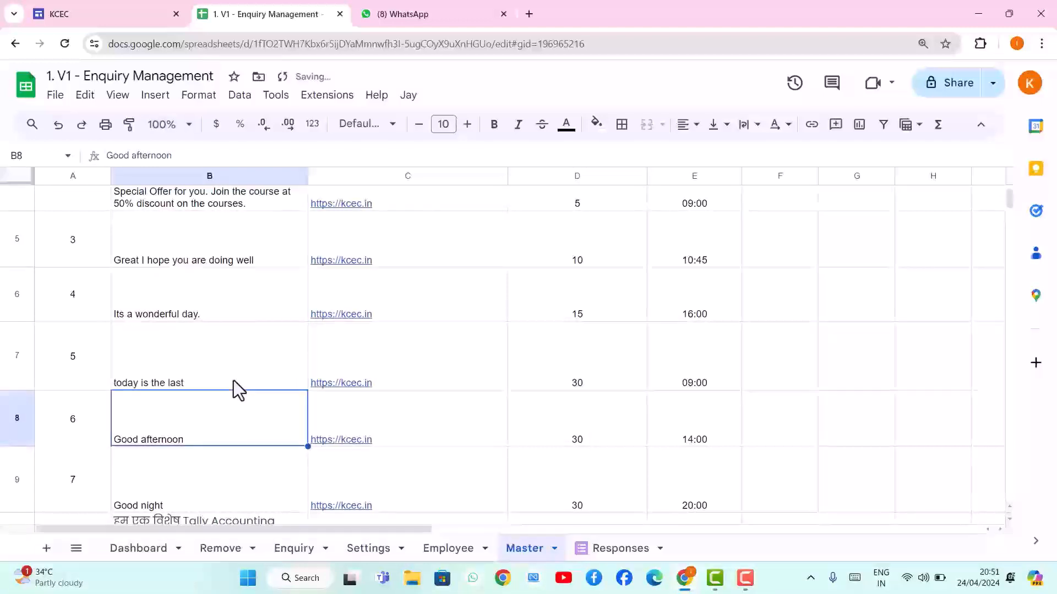
scroll(233, 381, "up", 3)
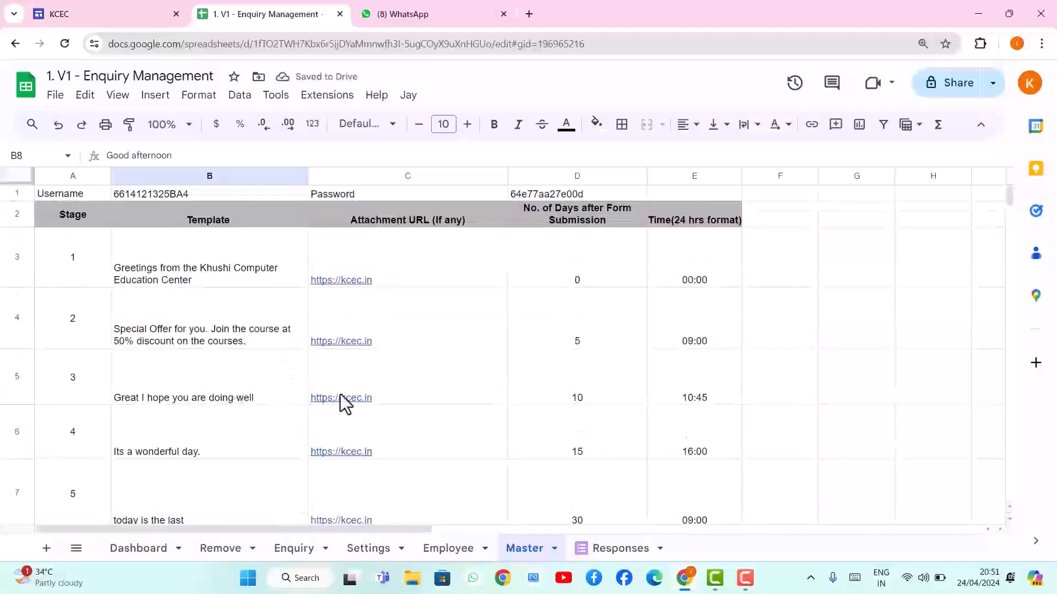
mouse_move(340, 394)
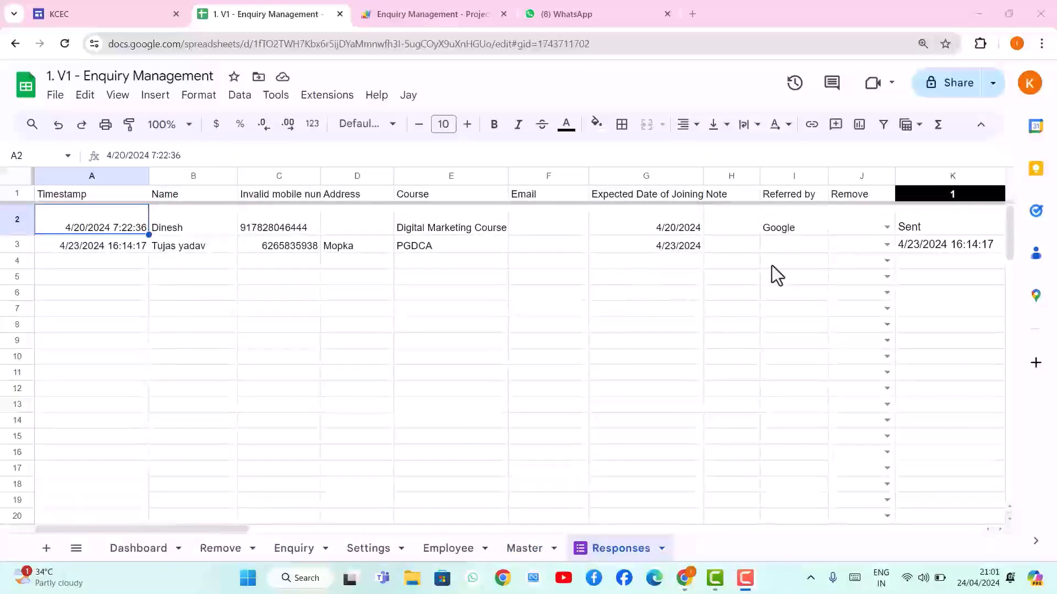
Set row 2's Remove status in J2 to Received, then check the row moved to the Remove sheet
left_click(849, 219)
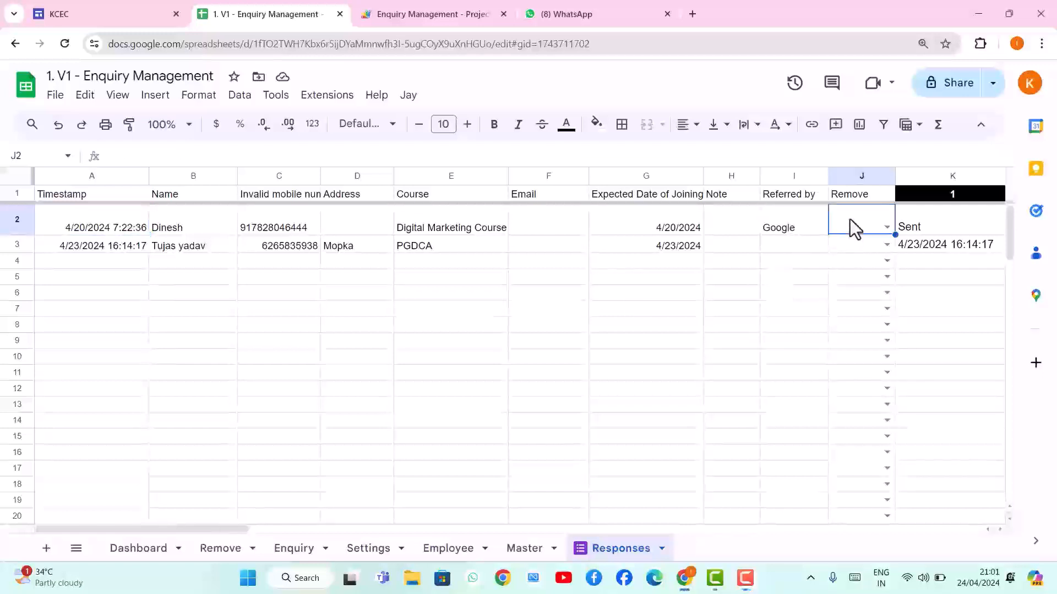
left_click(884, 227)
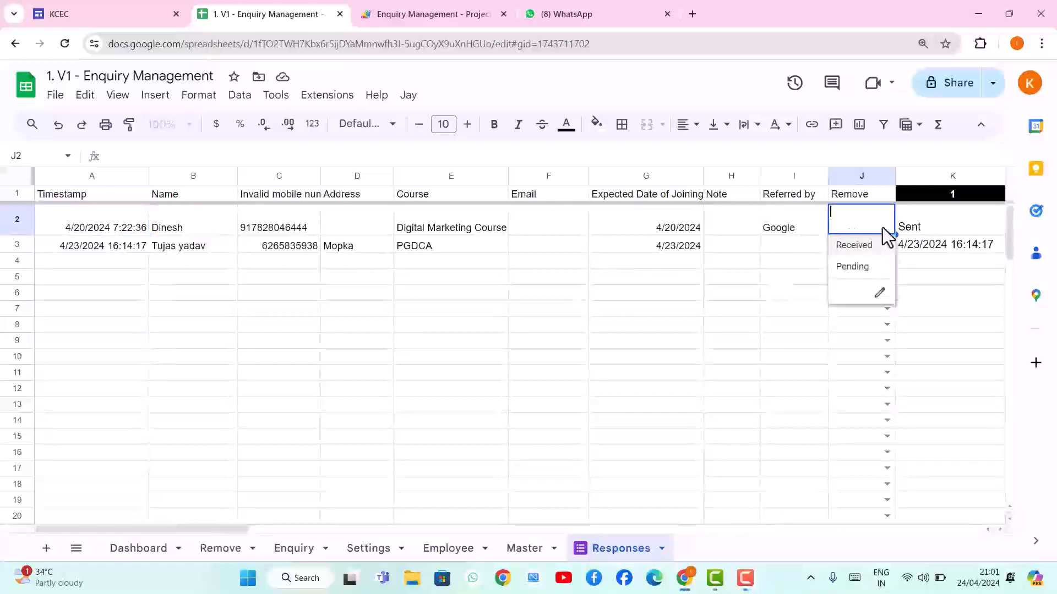
left_click(853, 246)
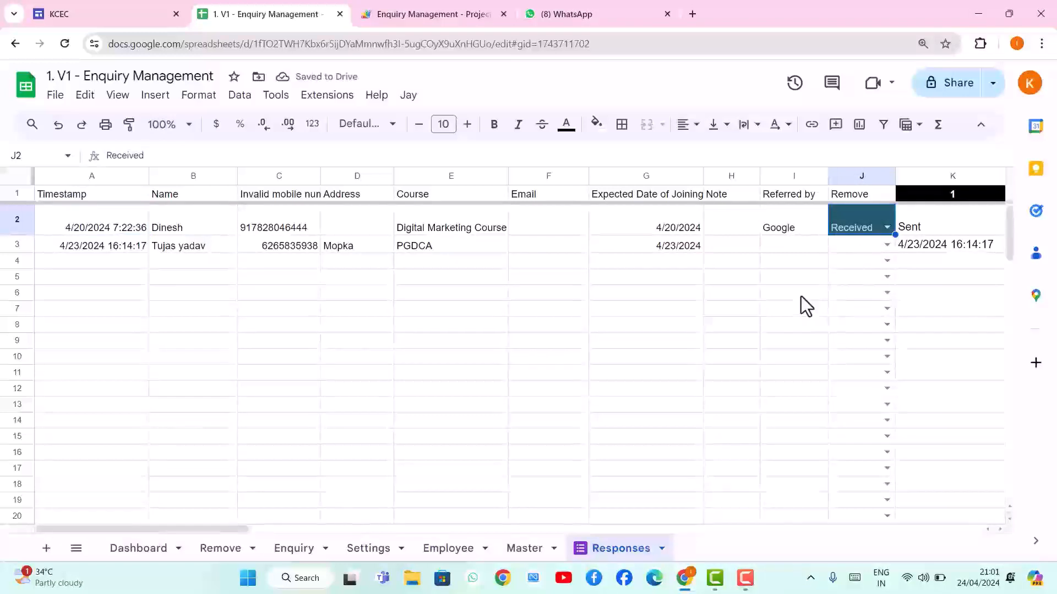
left_click(704, 307)
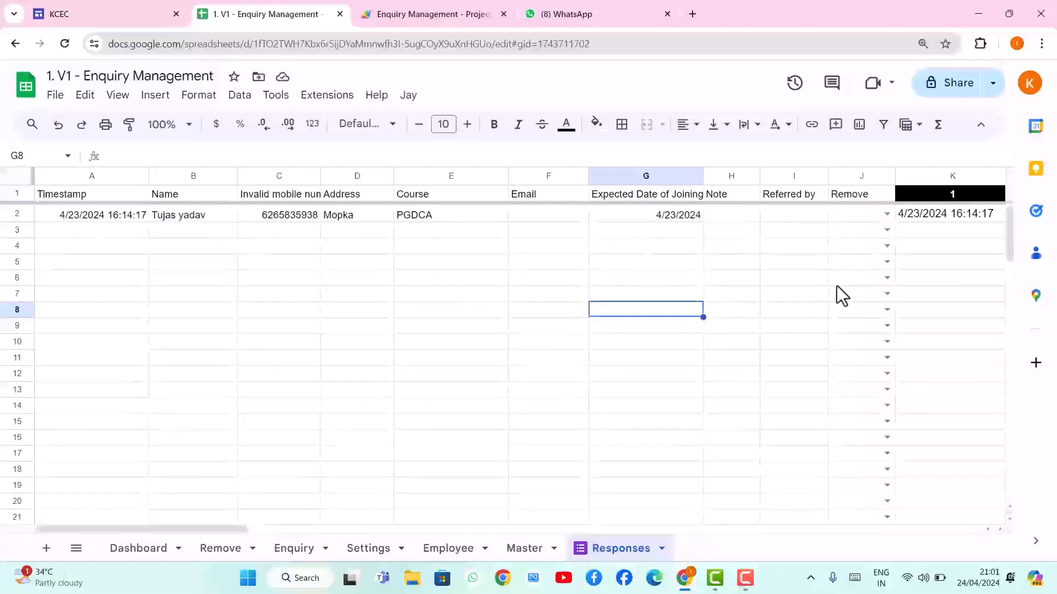
left_click(226, 550)
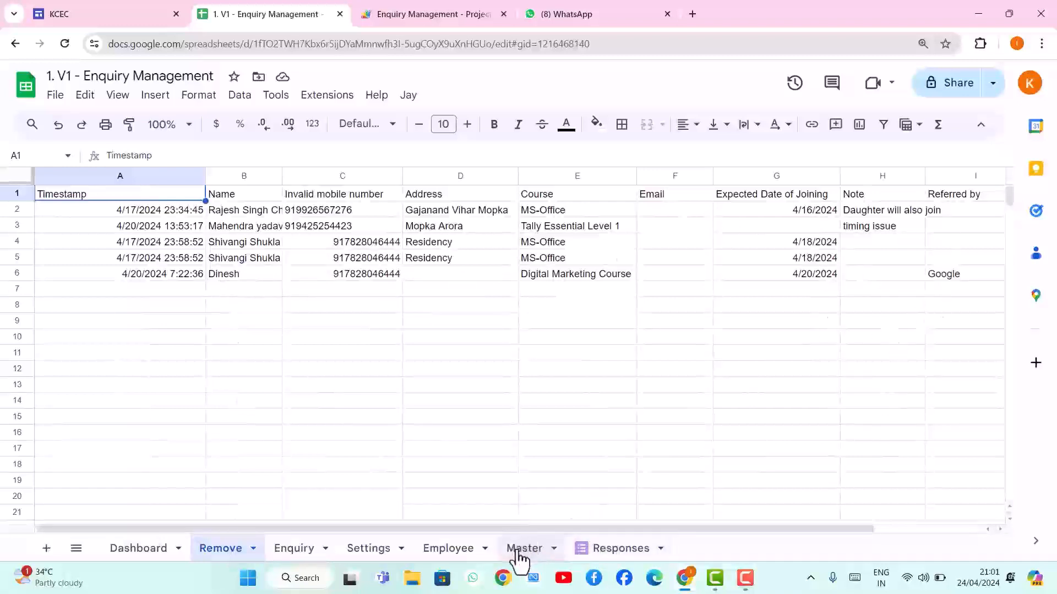
left_click(610, 550)
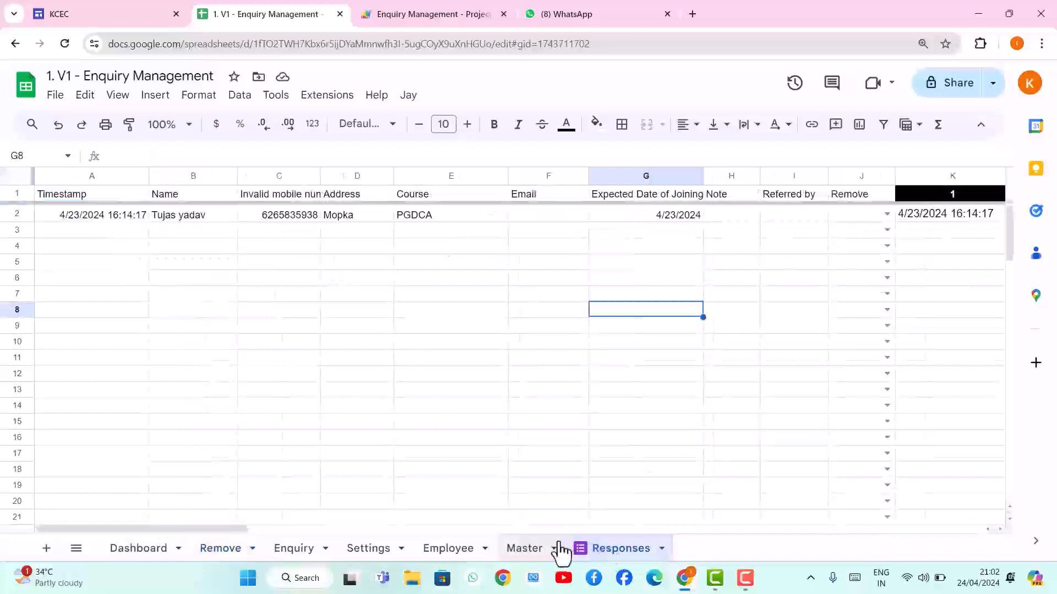